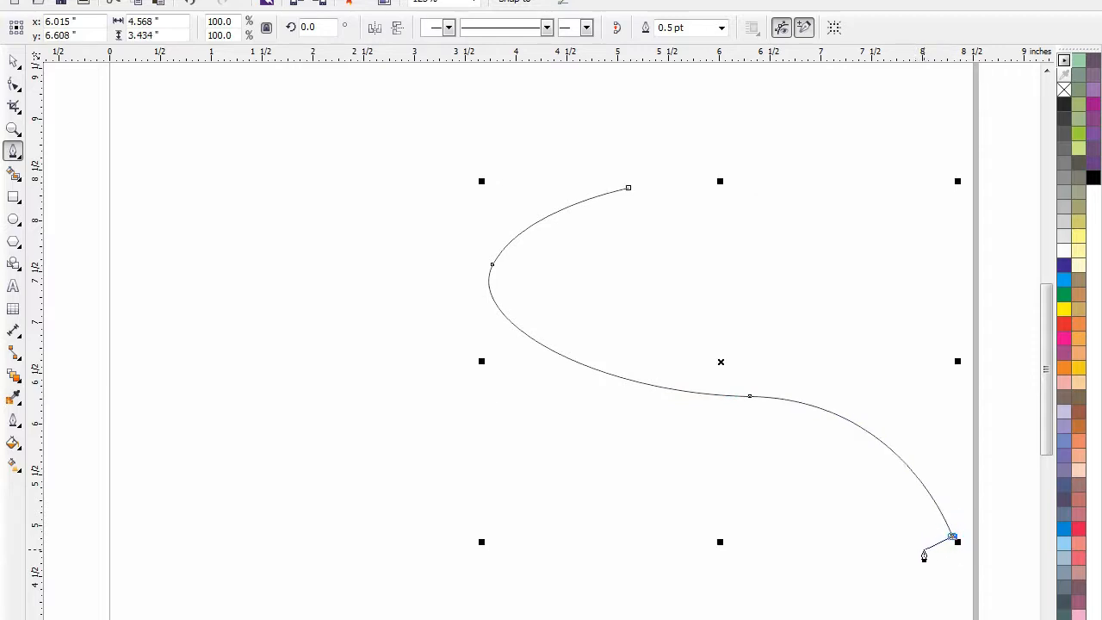
Draw the curved shape's lower and outer edge with the Pen tool and close the outline at the upper tip, about 4.82 by 3.52 inches overall
drag(837, 557, 729, 545)
key(ctrl+z)
drag(932, 551, 692, 483)
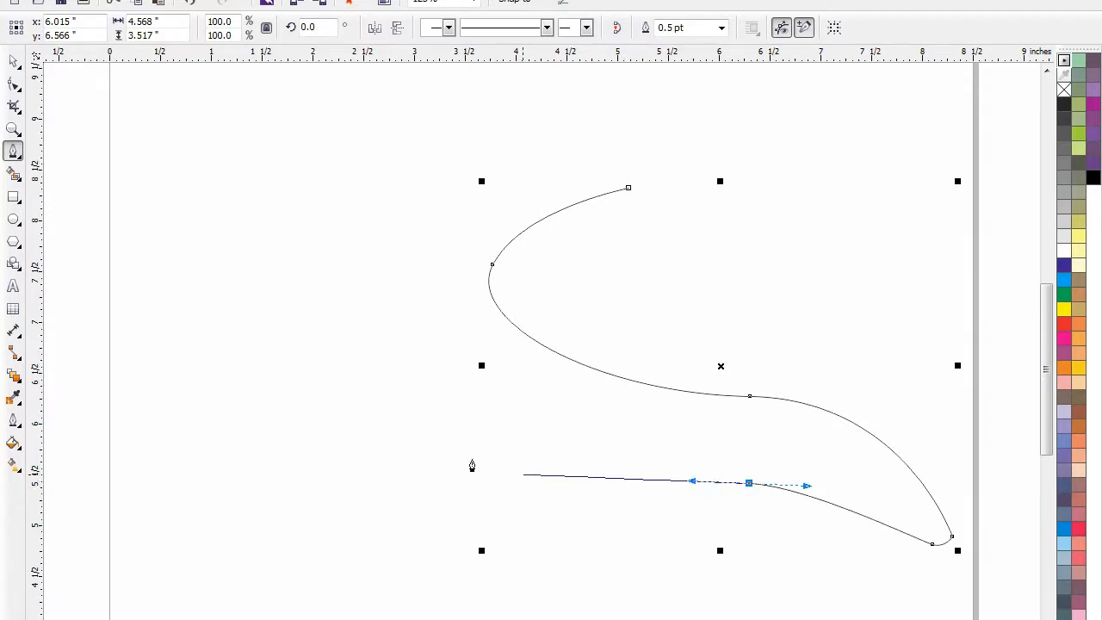
drag(463, 341, 475, 227)
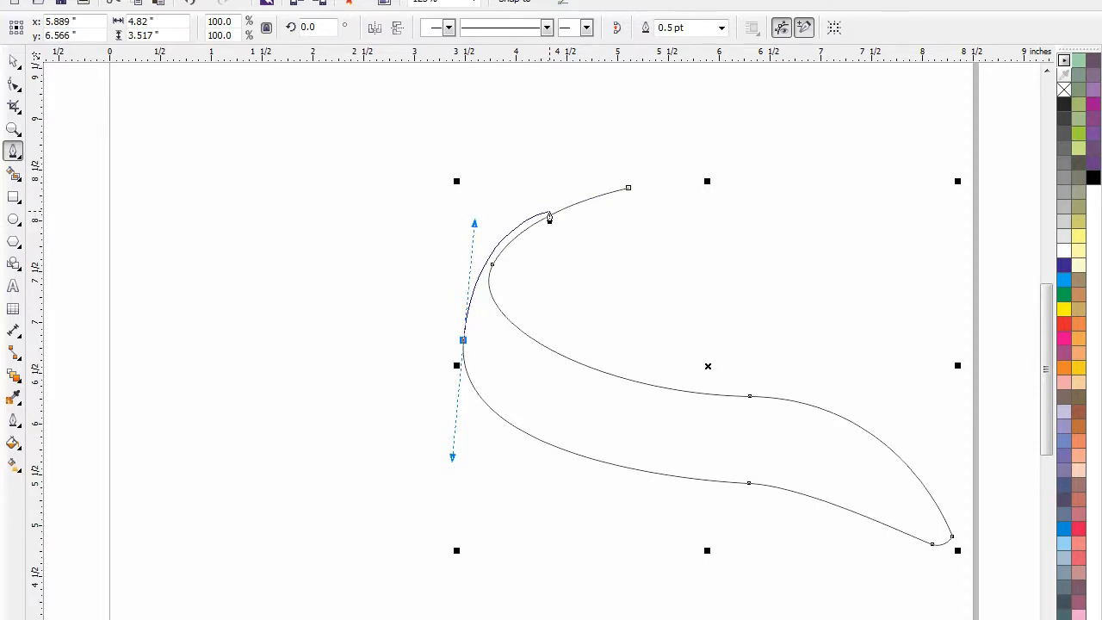
drag(552, 214, 570, 200)
click(630, 189)
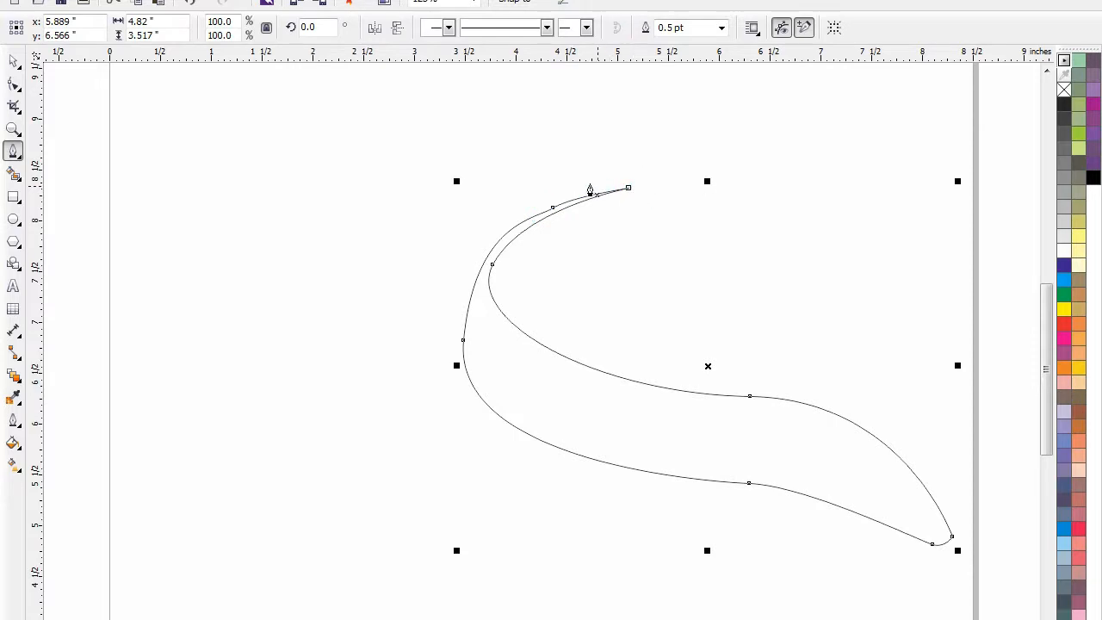
Delete the extra node near the upper tip on the outer edge and smooth the inner edge by adjusting its two nodes
click(13, 61)
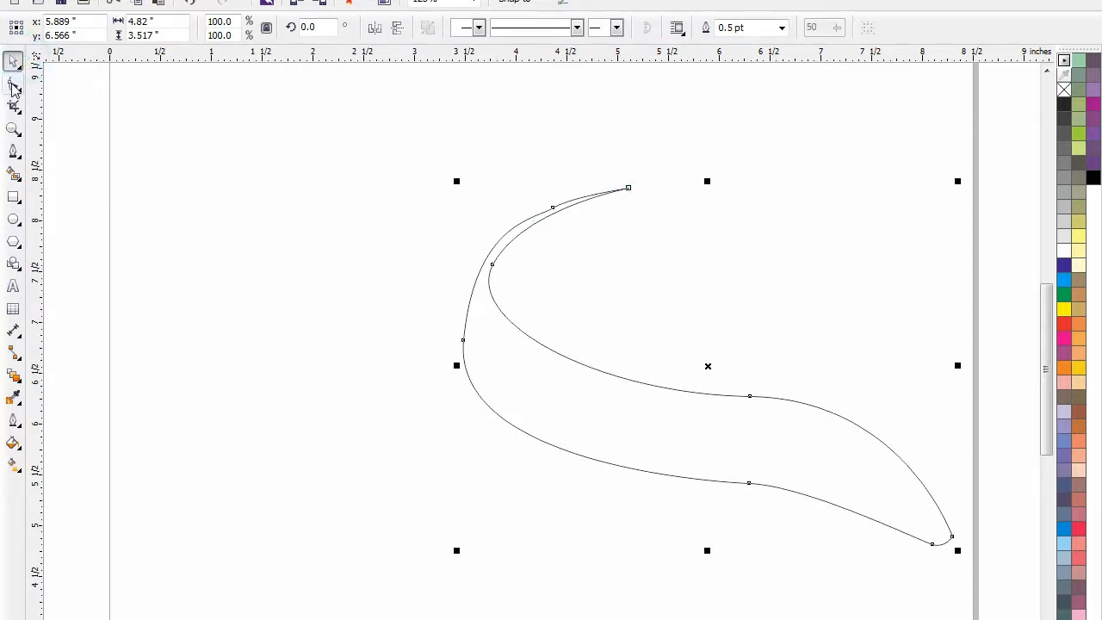
click(14, 83)
click(550, 214)
double_click(547, 211)
click(494, 267)
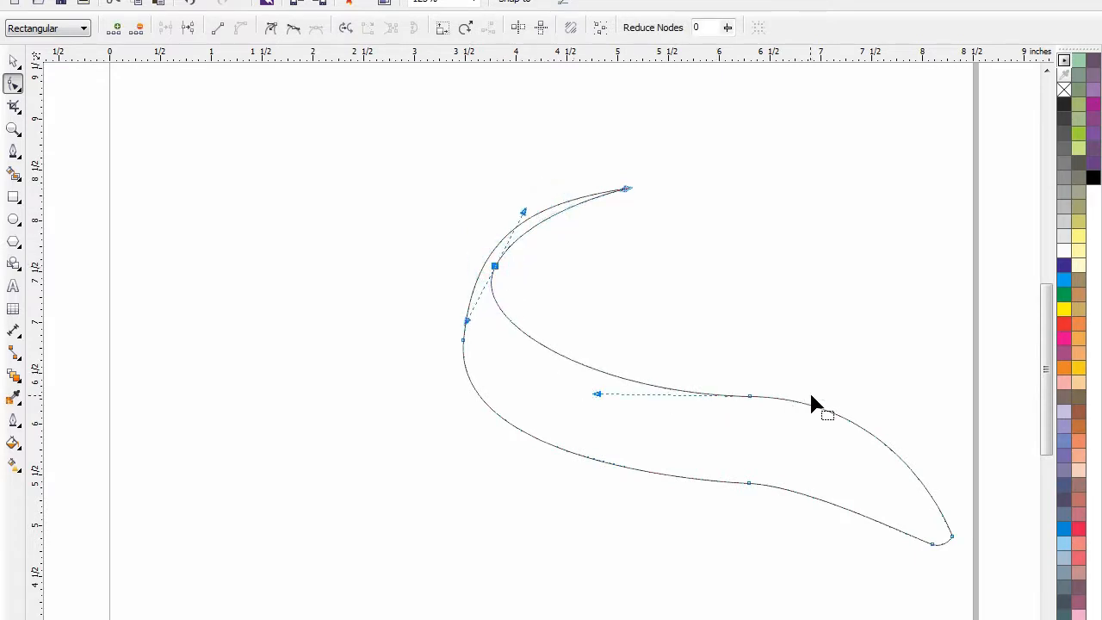
click(750, 397)
drag(902, 398, 898, 405)
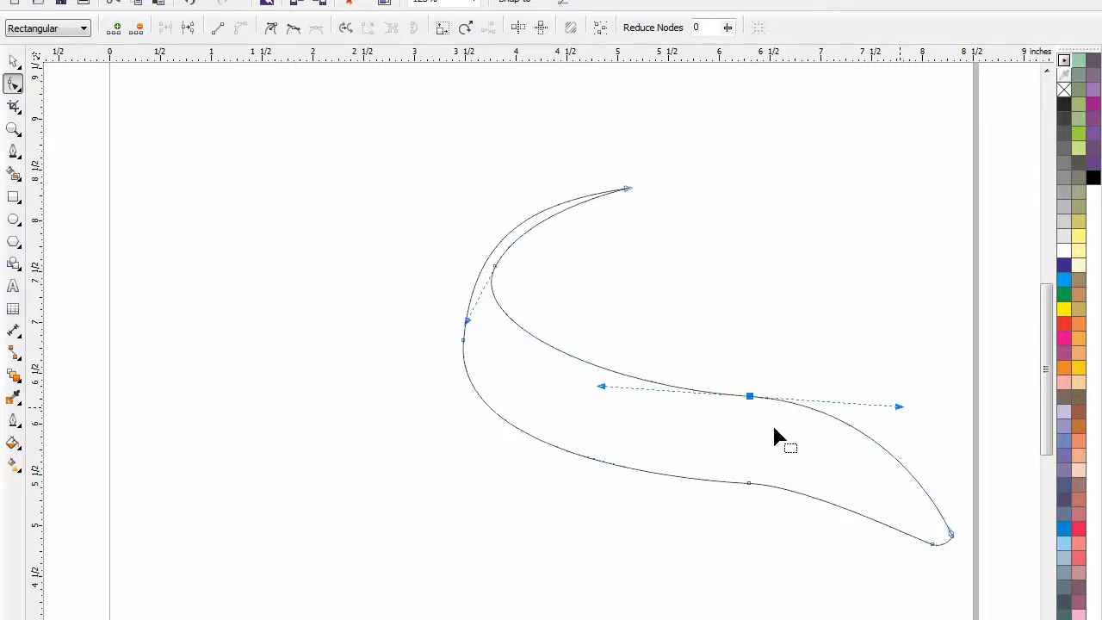
Reshape the lower edge into a smoother S-curve by adjusting both handles of its middle node
click(749, 484)
drag(807, 487, 839, 478)
click(762, 508)
double_click(751, 483)
key(ctrl+z)
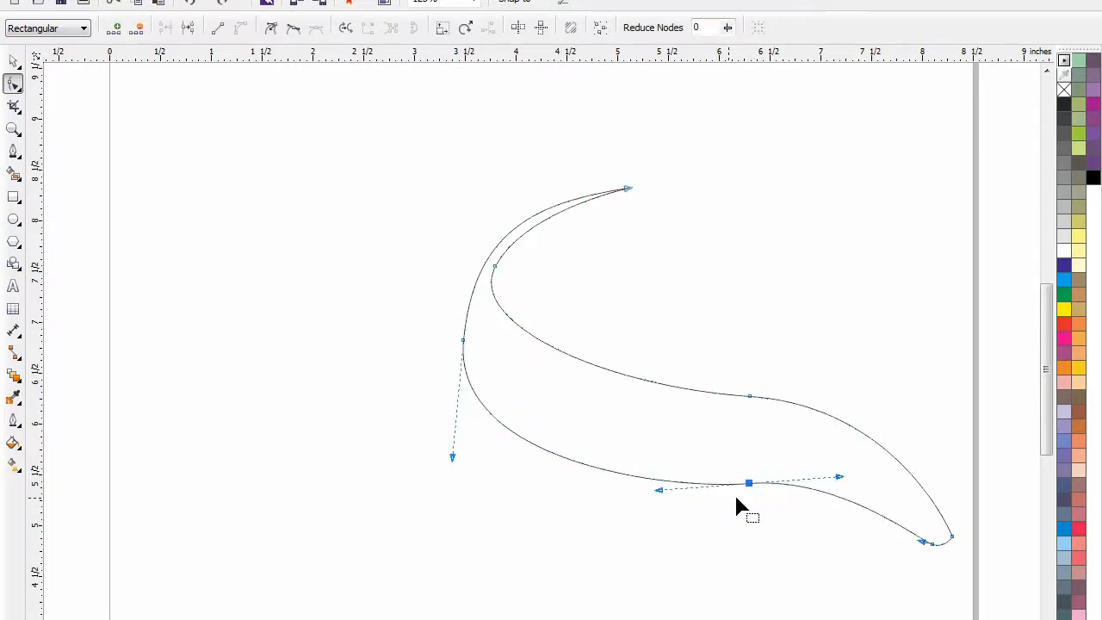
drag(658, 491, 643, 494)
Delete the extra node beside the lower-right tip and move the lower edge's middle node slightly upward
click(883, 544)
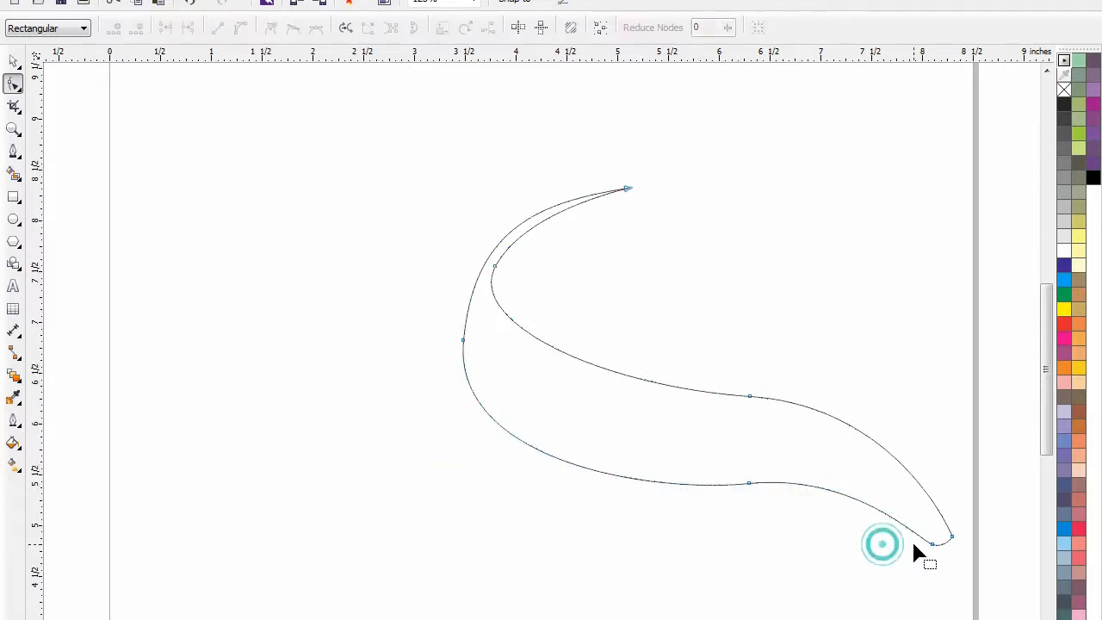
double_click(934, 544)
click(749, 482)
drag(748, 480, 749, 478)
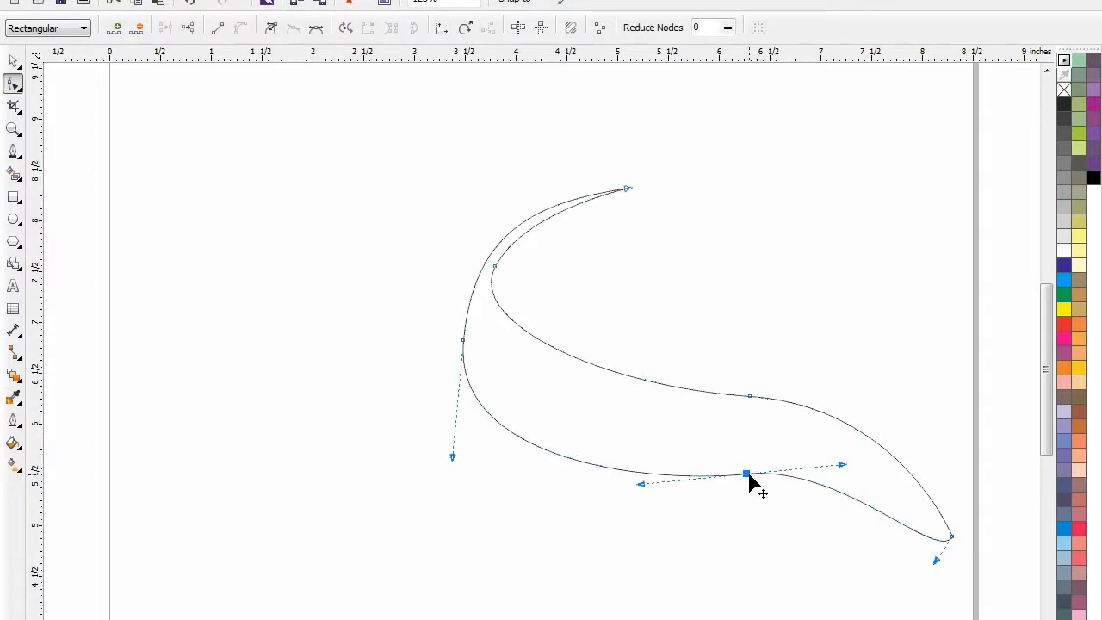
click(764, 511)
click(748, 235)
click(13, 60)
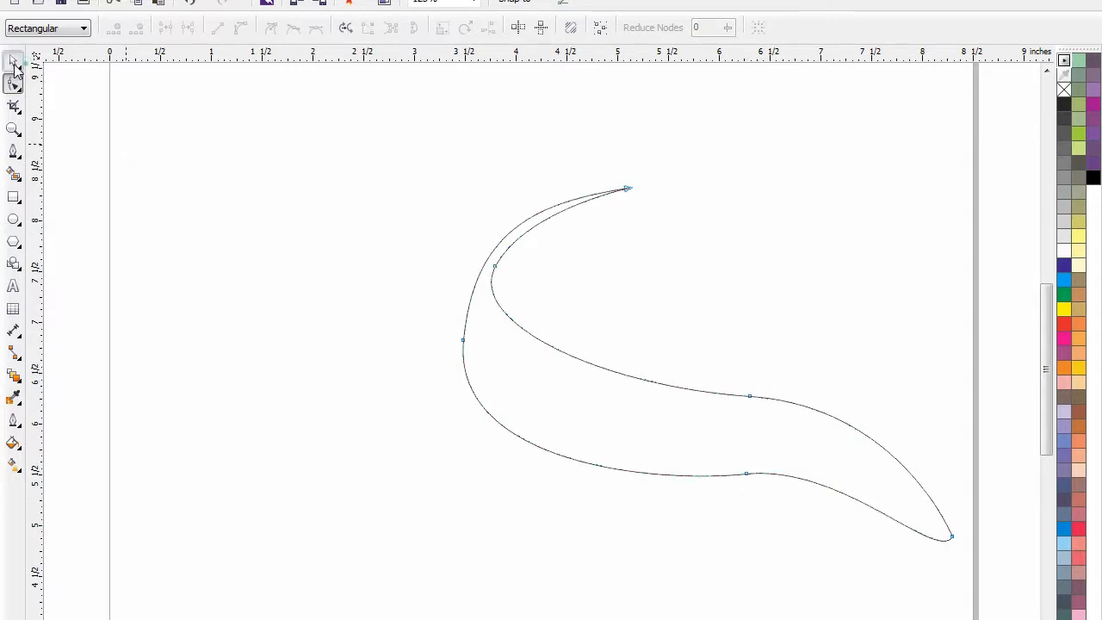
Start a second shape with the Pen tool, curving its upper edge from the first shape's upper tip towards the lower-right tip
click(14, 153)
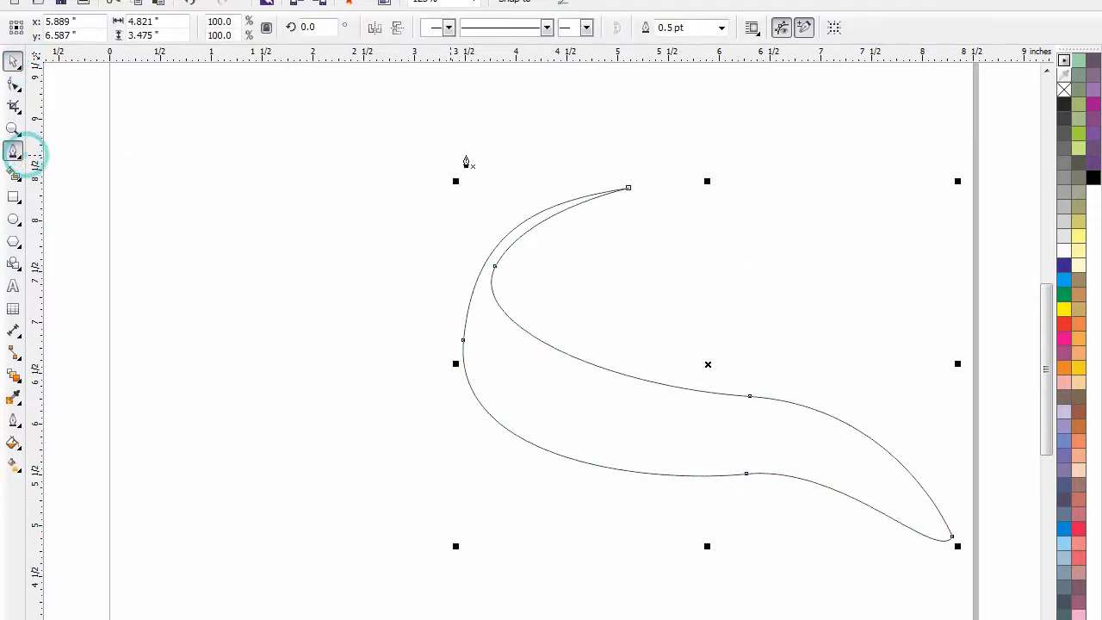
click(630, 189)
drag(667, 197, 681, 213)
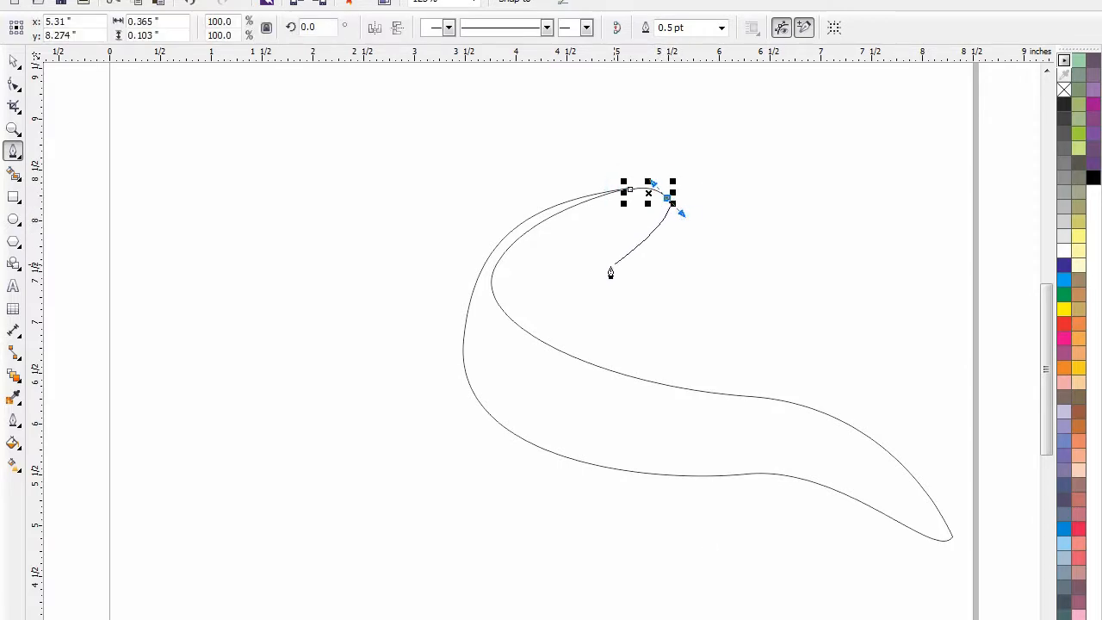
drag(556, 288, 555, 344)
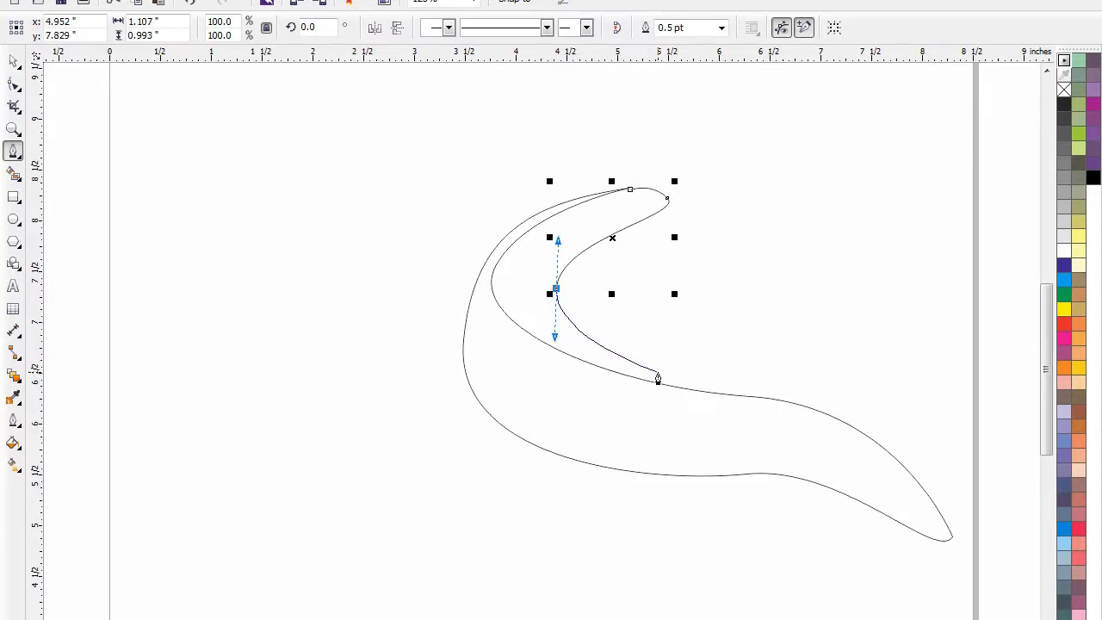
drag(657, 374, 715, 391)
drag(842, 408, 872, 428)
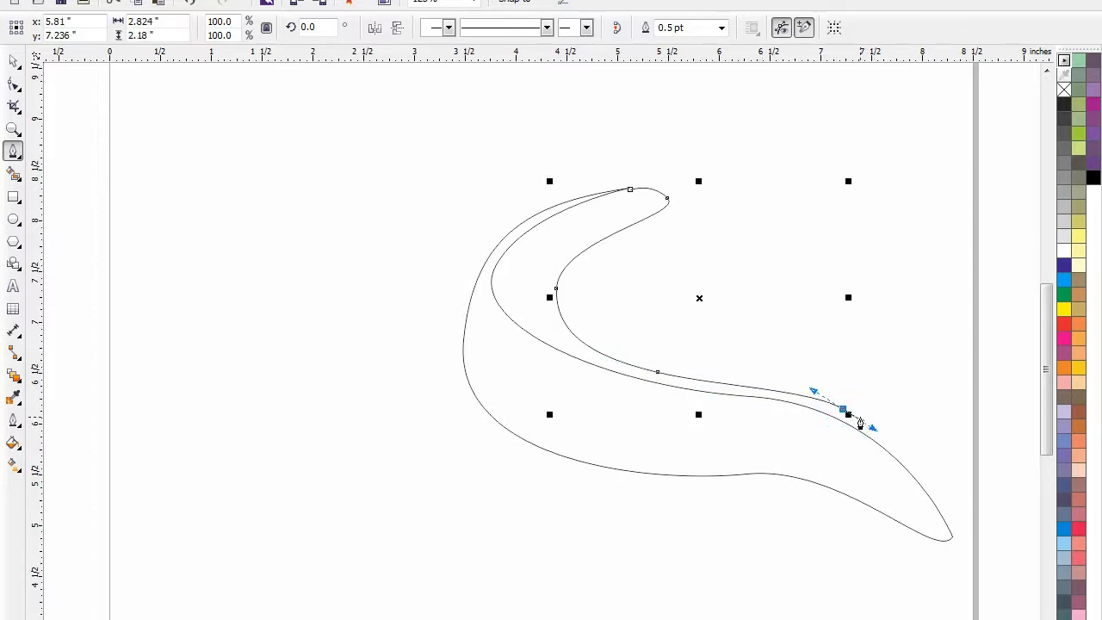
drag(940, 491, 952, 520)
Run the second shape's return edge inside the first shape and close it at the upper tip, about 4.54 by 3.44 inches overall
click(883, 482)
click(654, 430)
click(537, 398)
click(489, 357)
click(488, 260)
drag(533, 226, 598, 202)
click(577, 200)
click(630, 189)
Fill both the second shape and the first shape with the same green
click(13, 60)
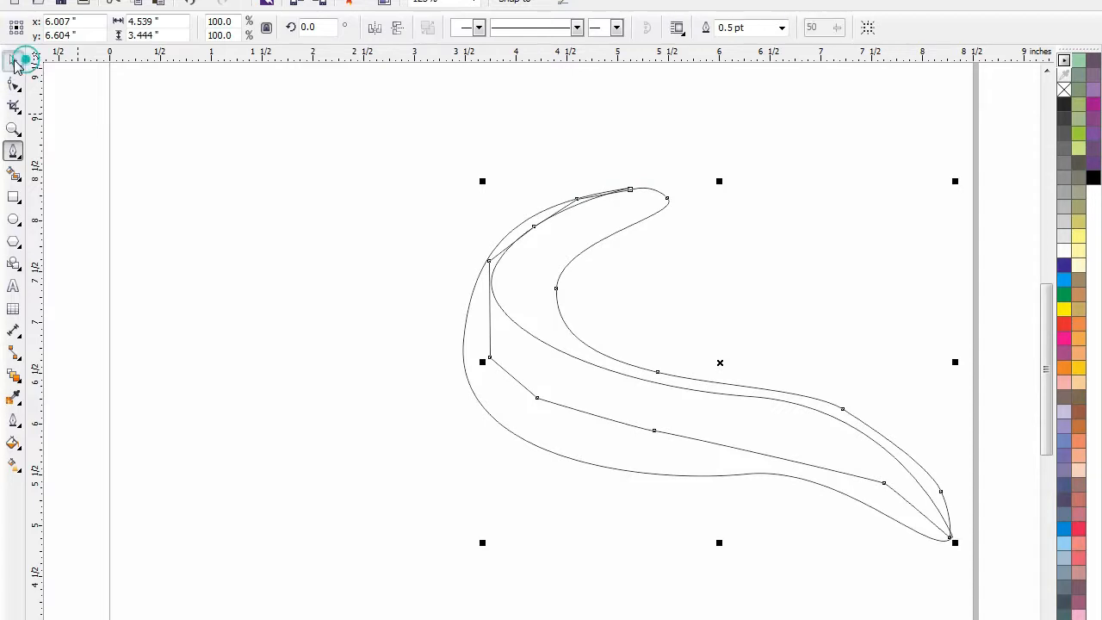
click(209, 376)
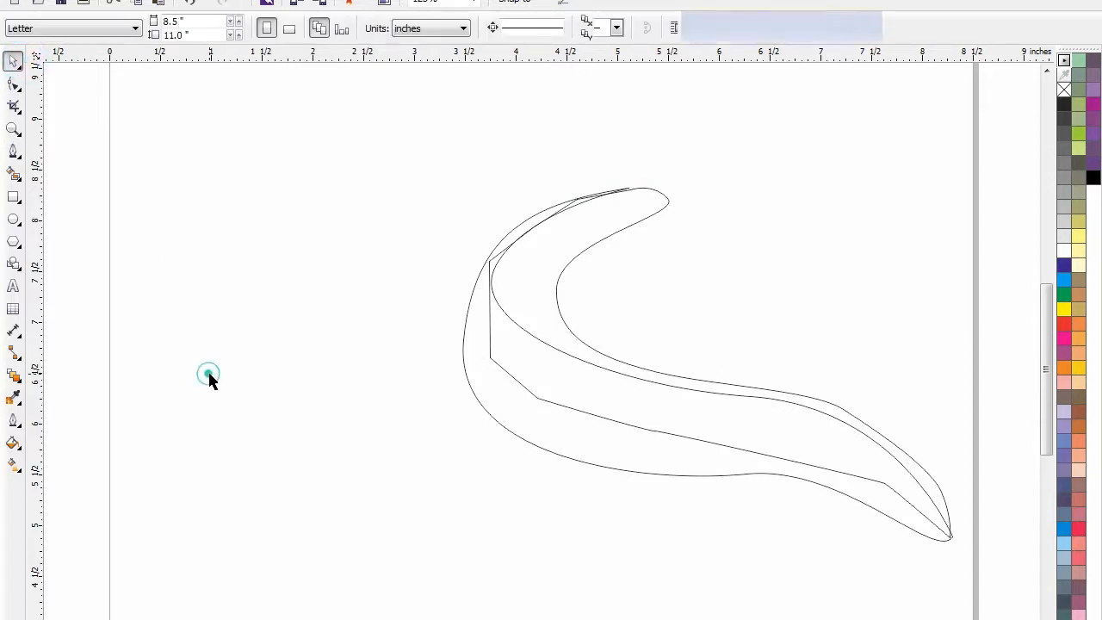
click(560, 265)
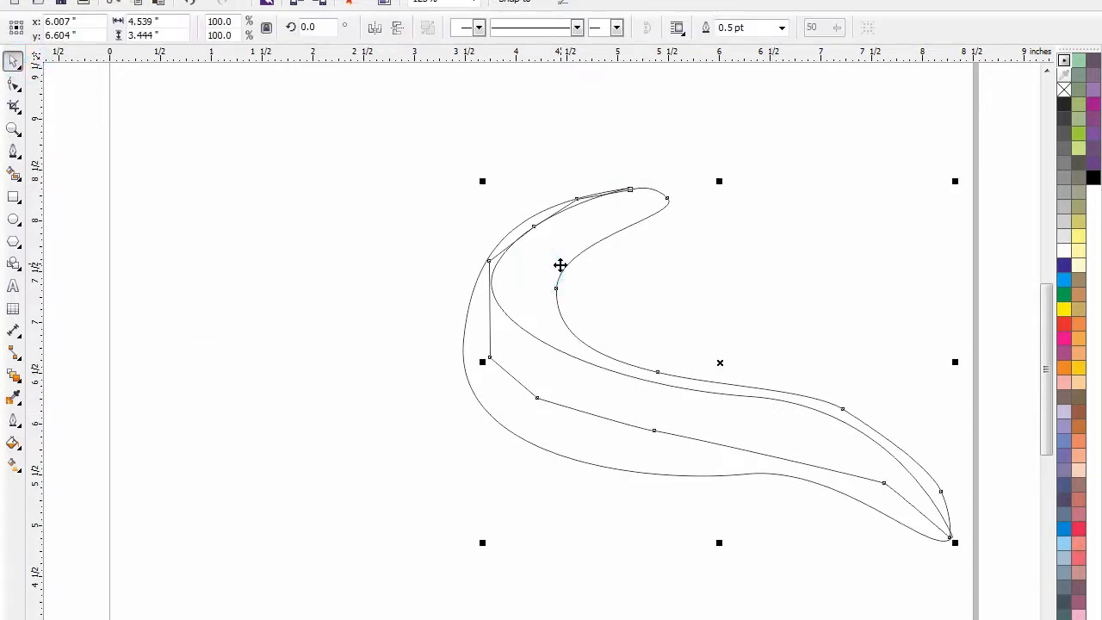
click(1063, 295)
click(679, 473)
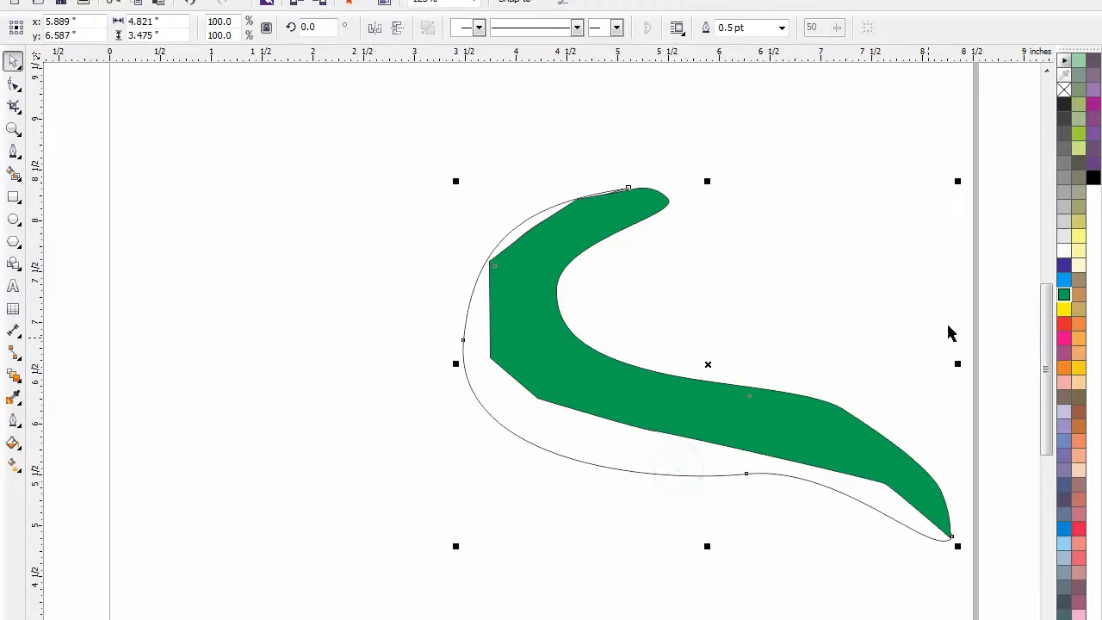
click(1064, 296)
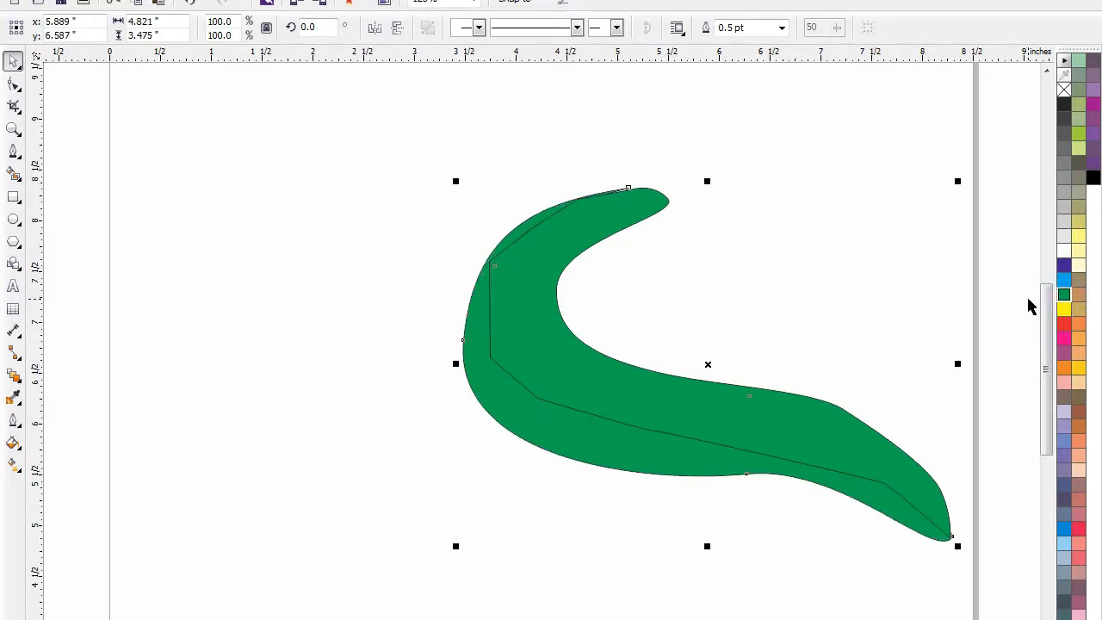
Bring the first, lower green shape to the front of the page and deselect it
right_click(602, 442)
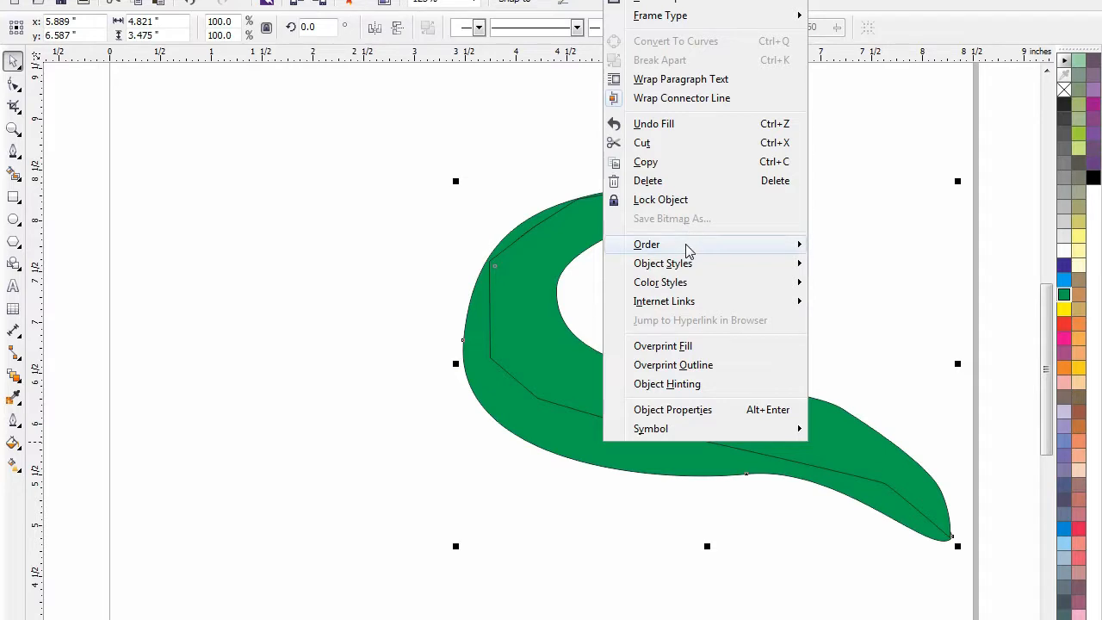
mouse_move(696, 262)
mouse_move(800, 245)
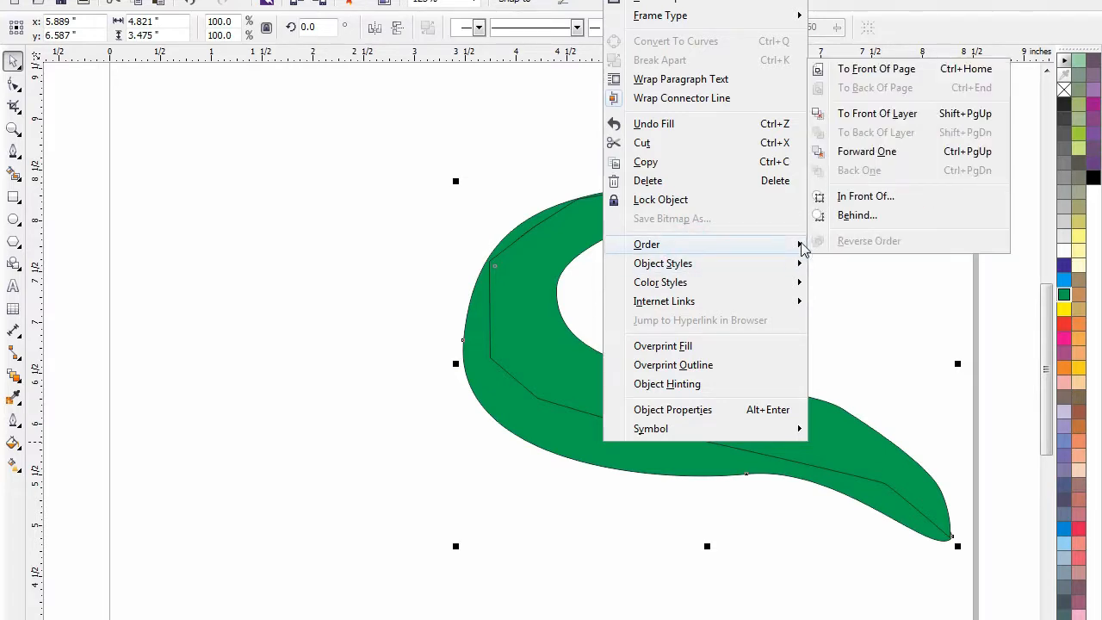
click(898, 76)
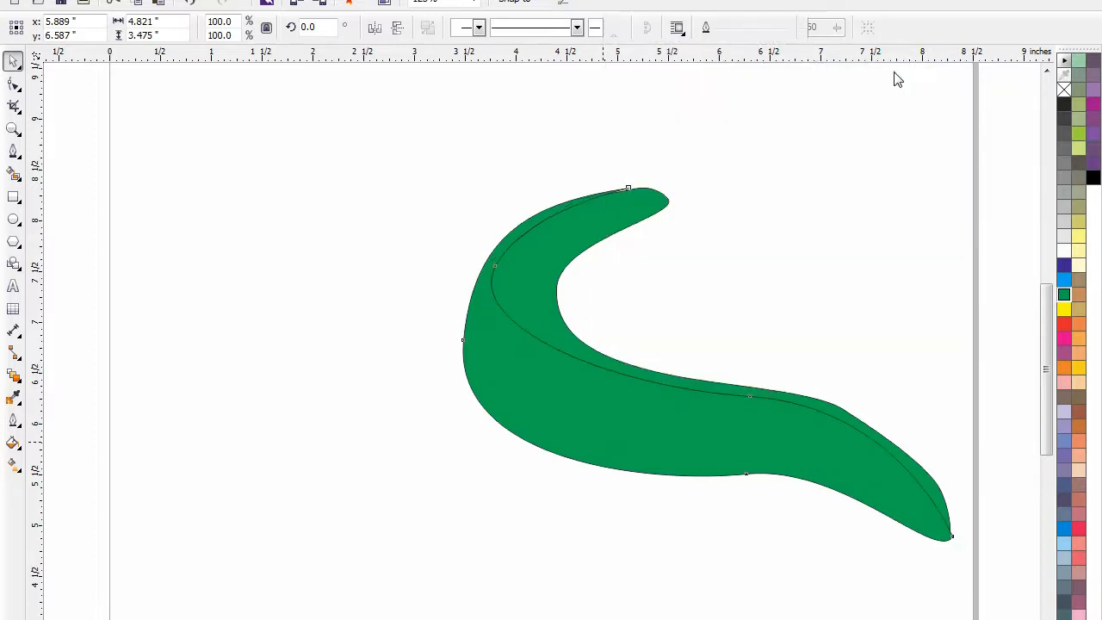
click(746, 589)
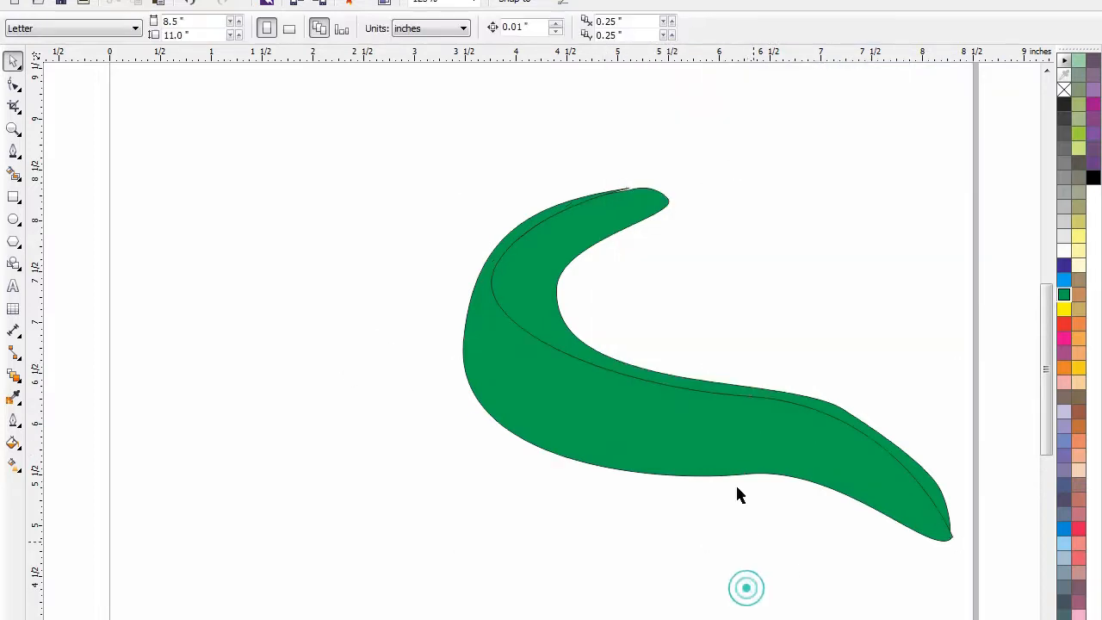
Delete the two upper-edge nodes nearest the lower-right tip on the back shape and reshape that edge with the tip node's handle
click(573, 351)
key(F10)
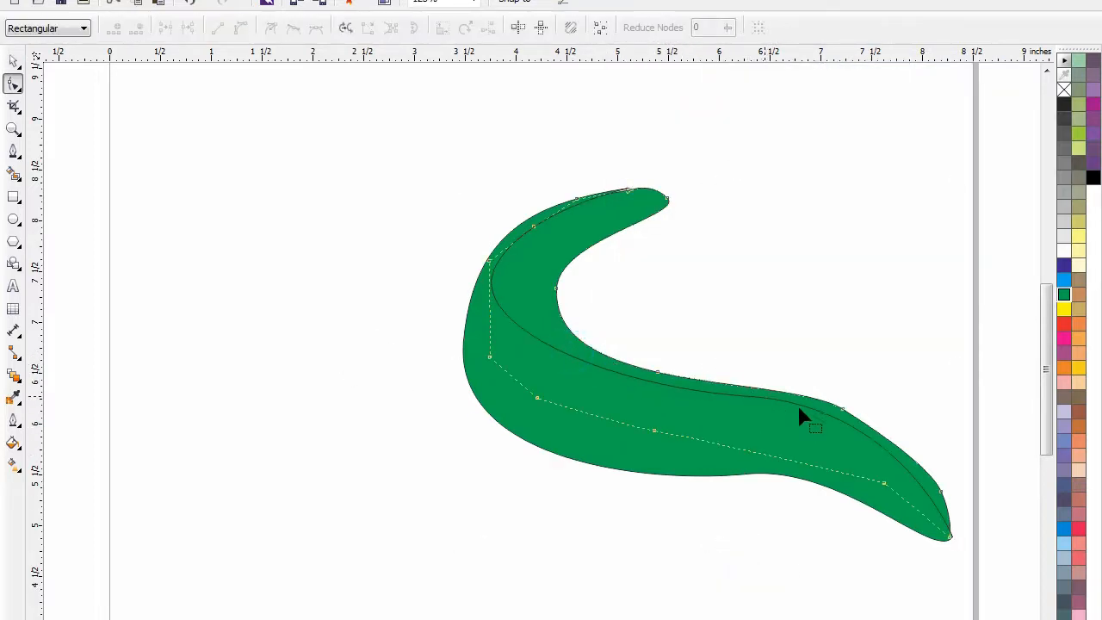
drag(878, 386, 788, 422)
key(Delete)
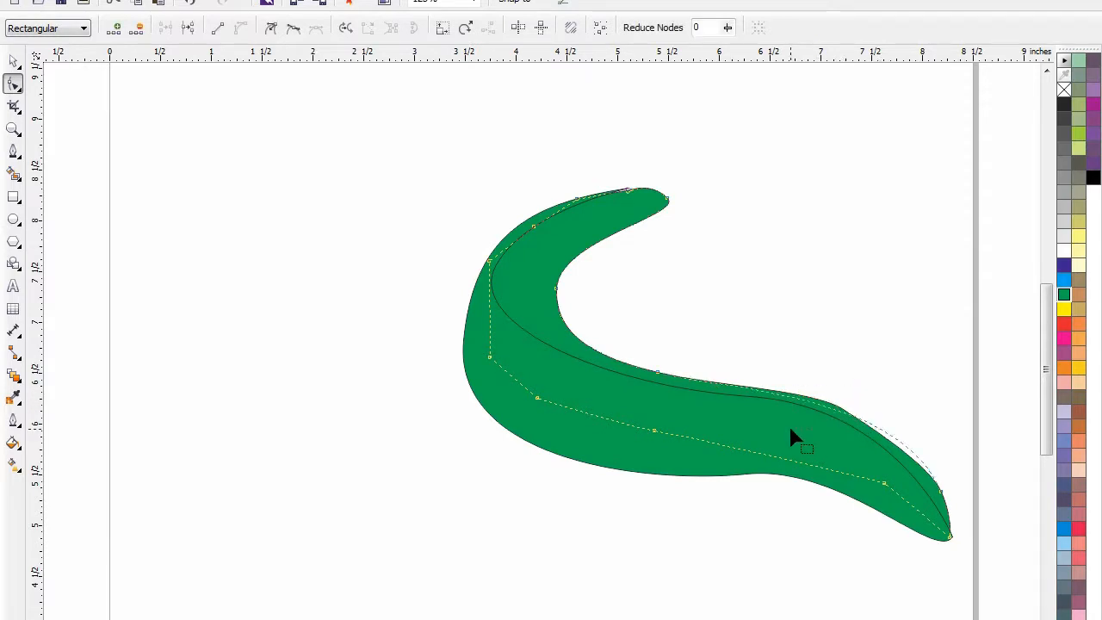
double_click(940, 491)
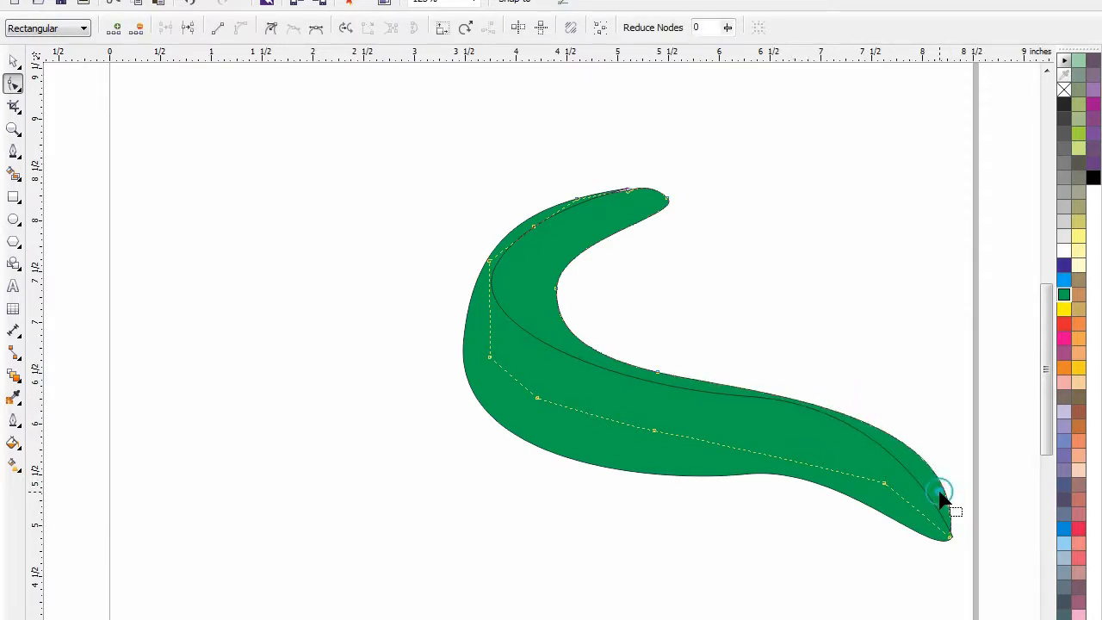
click(950, 532)
drag(967, 406, 926, 384)
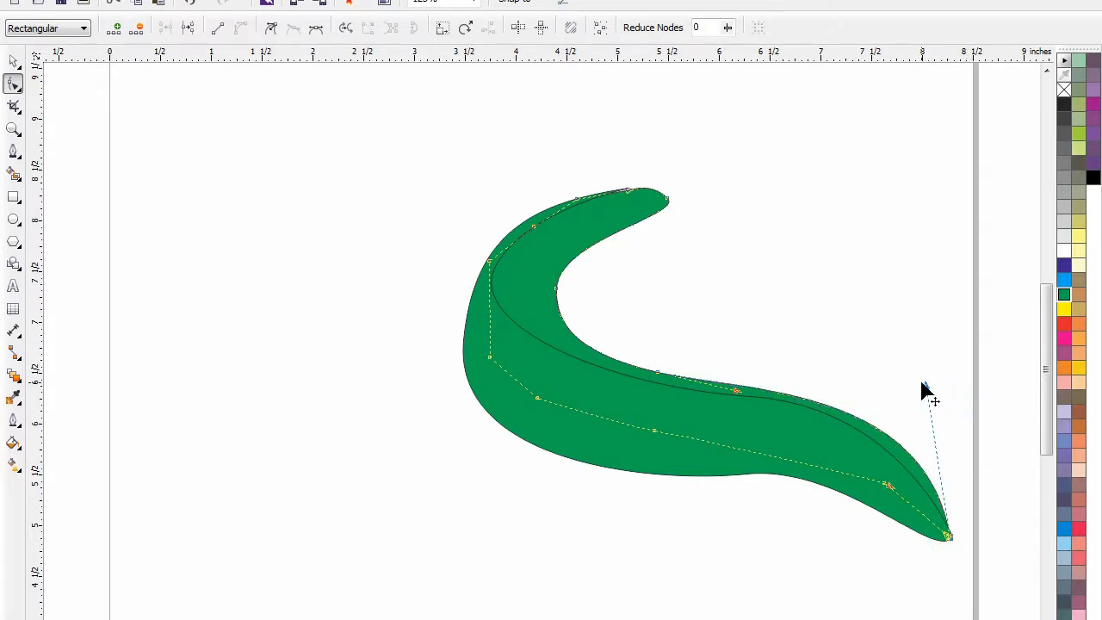
drag(925, 385, 889, 379)
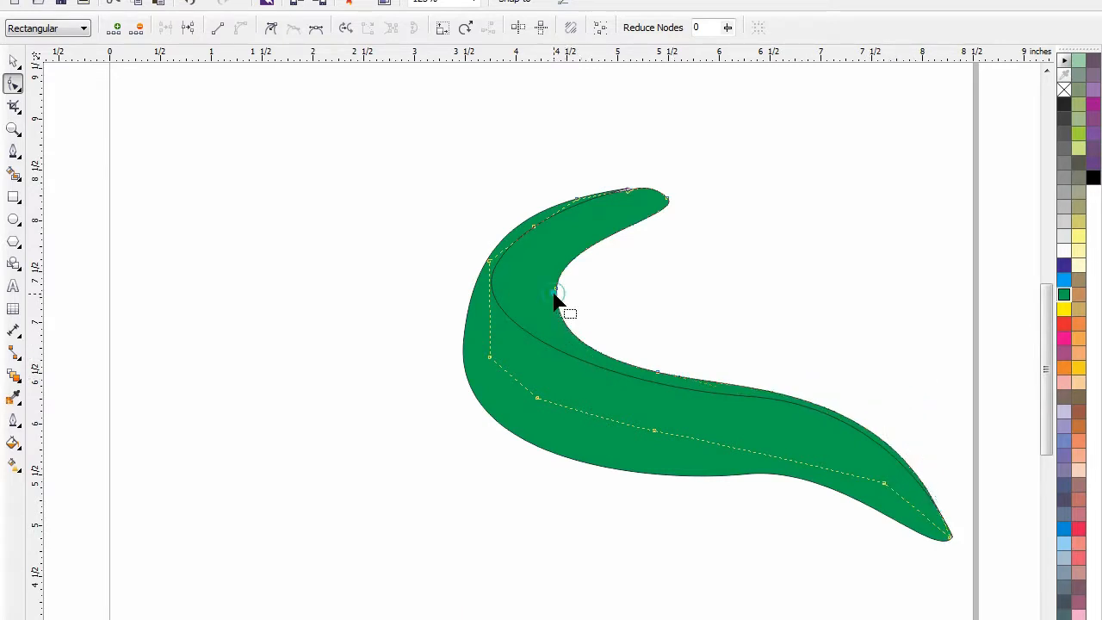
Move the back shape's inner-bend node outward to narrow the band, delete the next node along the edge, and readjust the tip's handle
drag(557, 294, 539, 303)
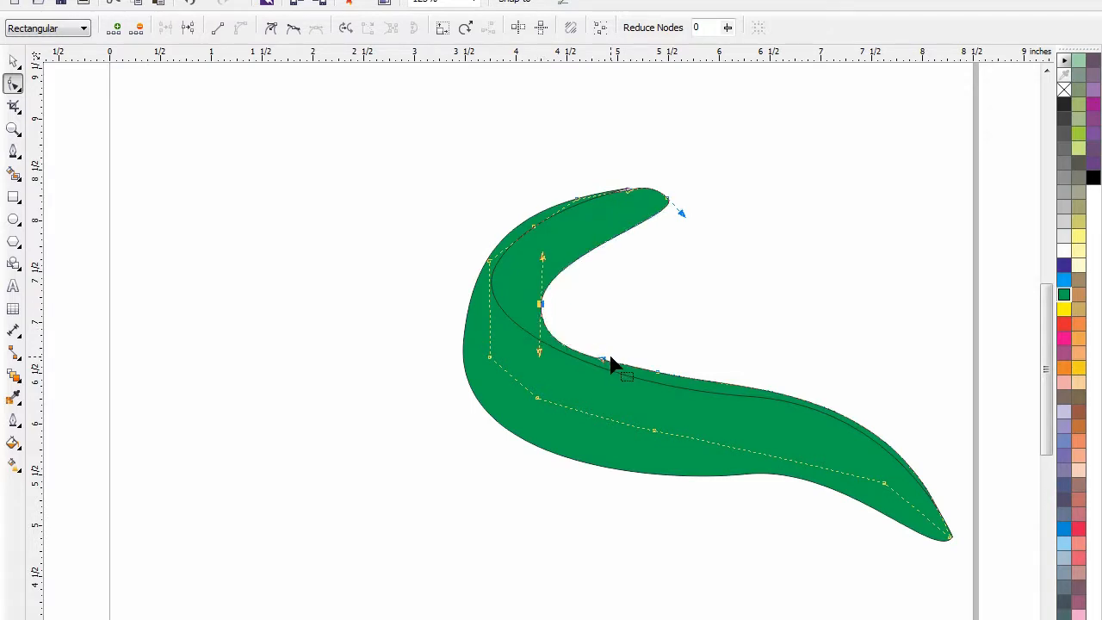
drag(705, 327, 602, 391)
key(Delete)
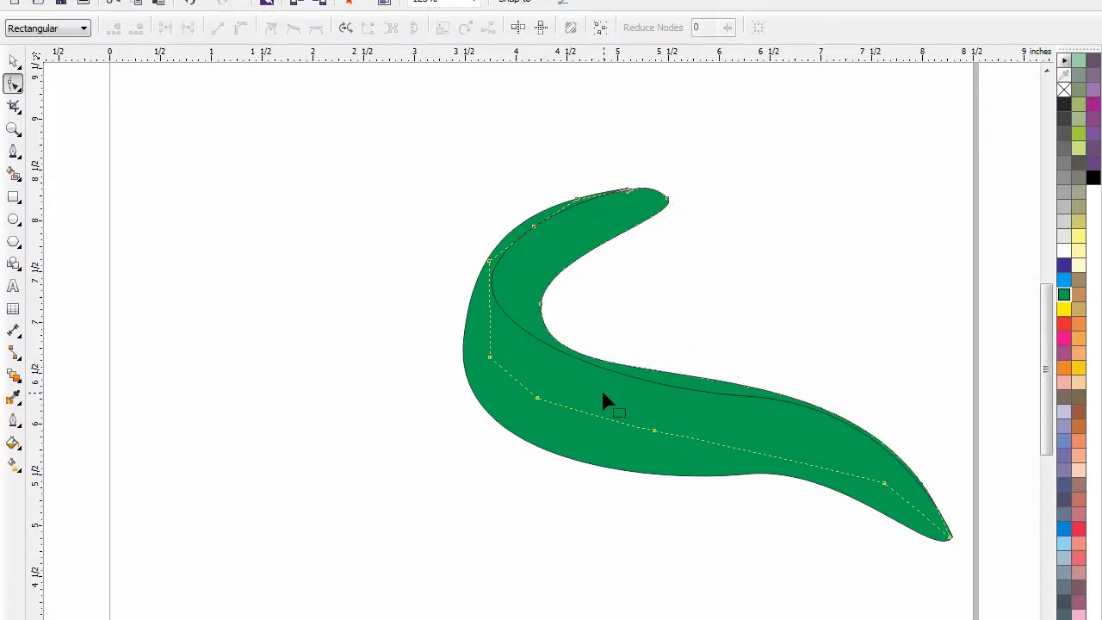
click(947, 534)
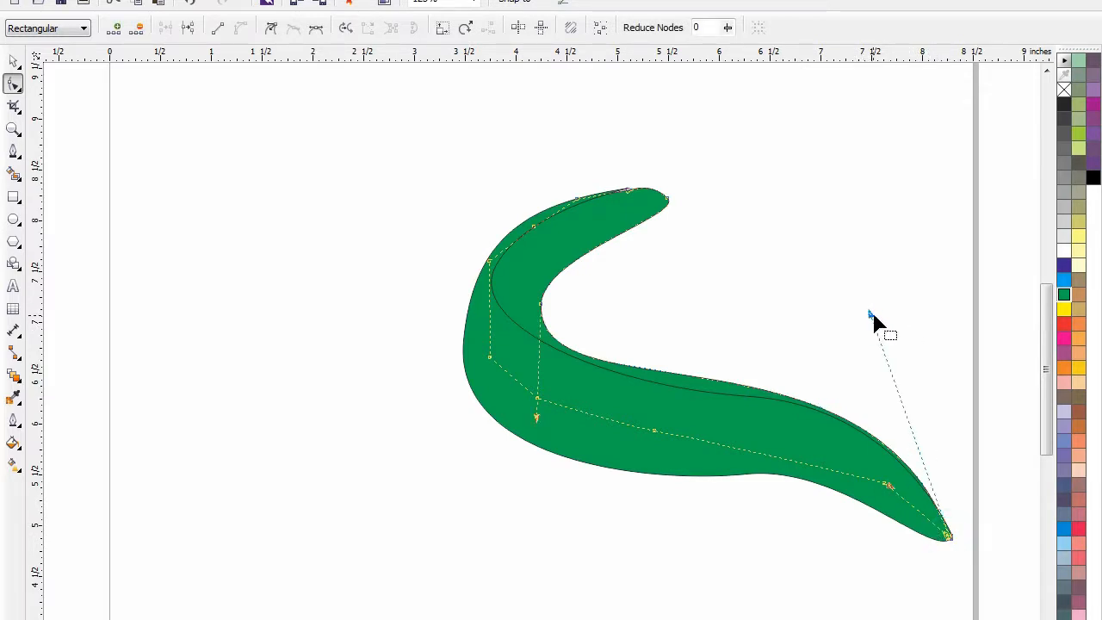
drag(869, 315, 895, 321)
Delete the front shape's middle upper-edge node and reshape that edge with the handles of the lower-right tip node and the inner-bend node
click(752, 431)
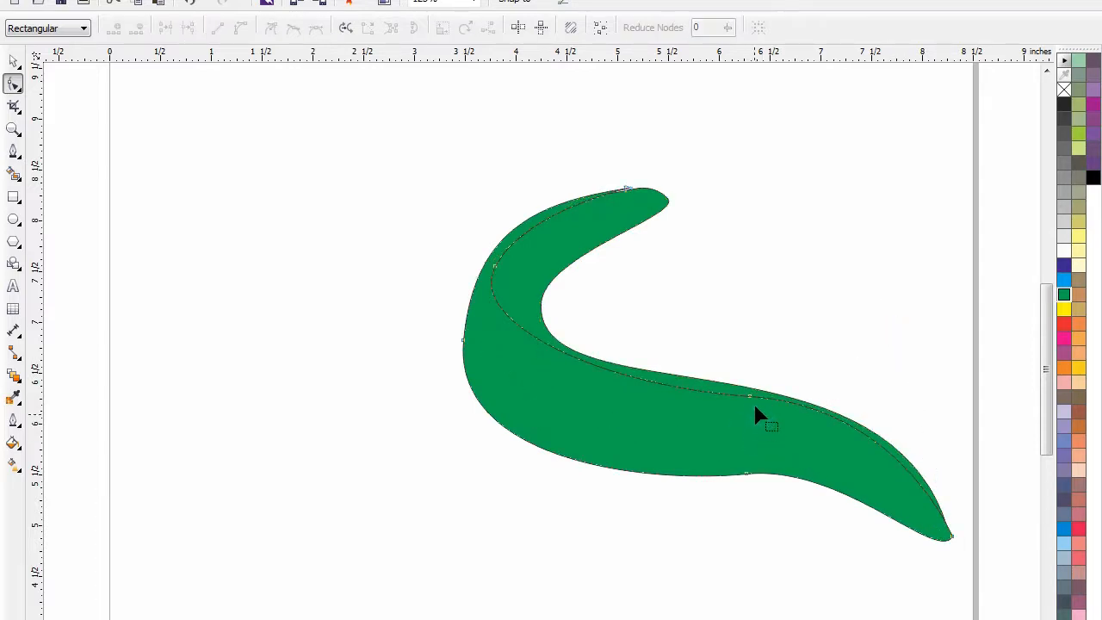
drag(801, 365, 675, 424)
key(Delete)
click(494, 267)
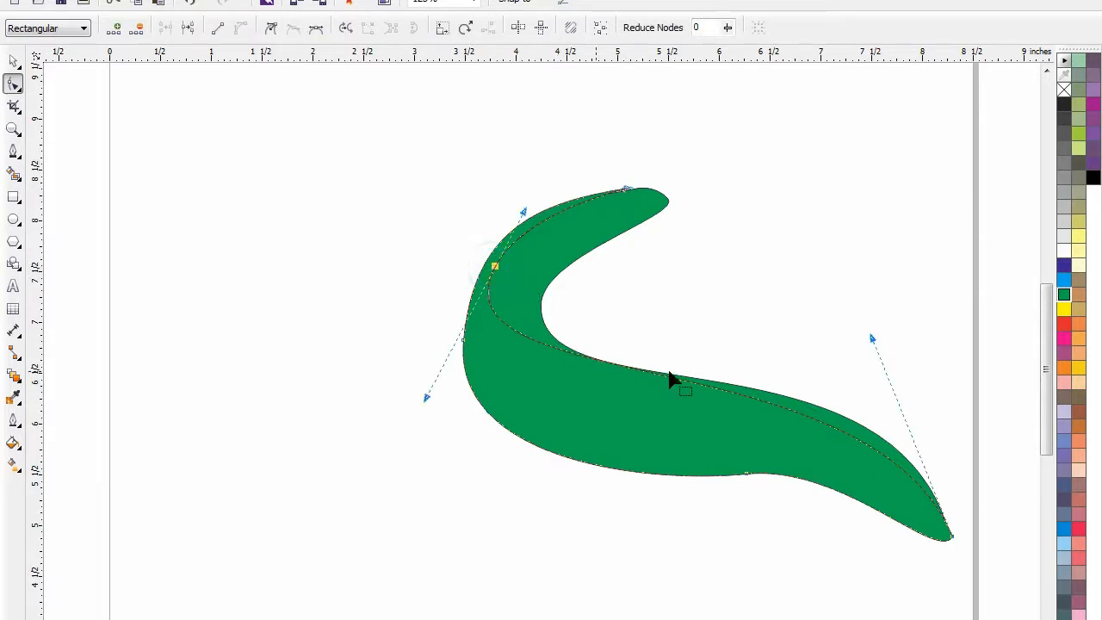
drag(870, 338, 905, 330)
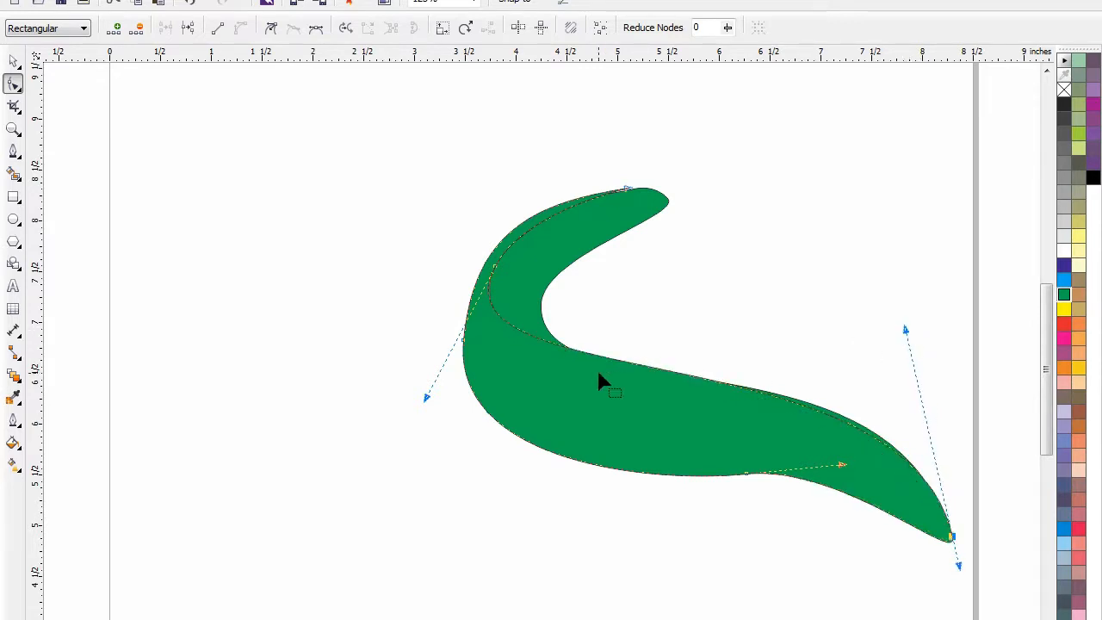
drag(426, 400, 450, 430)
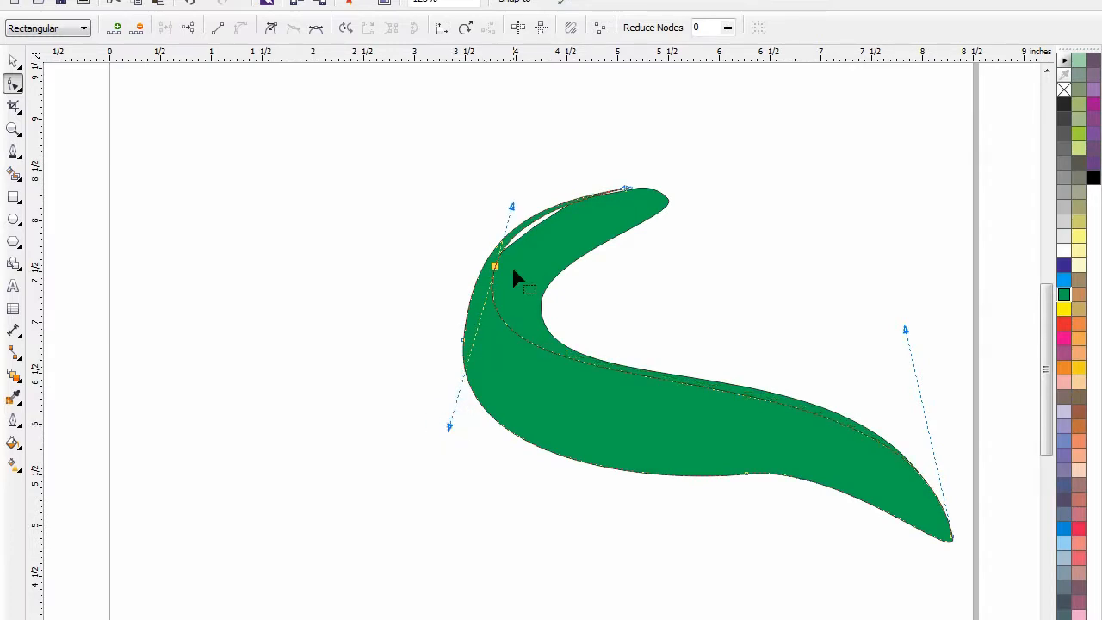
Shift the back shape's node on the upper outer curve outward to fill the white gap, and deselect the shape
click(527, 231)
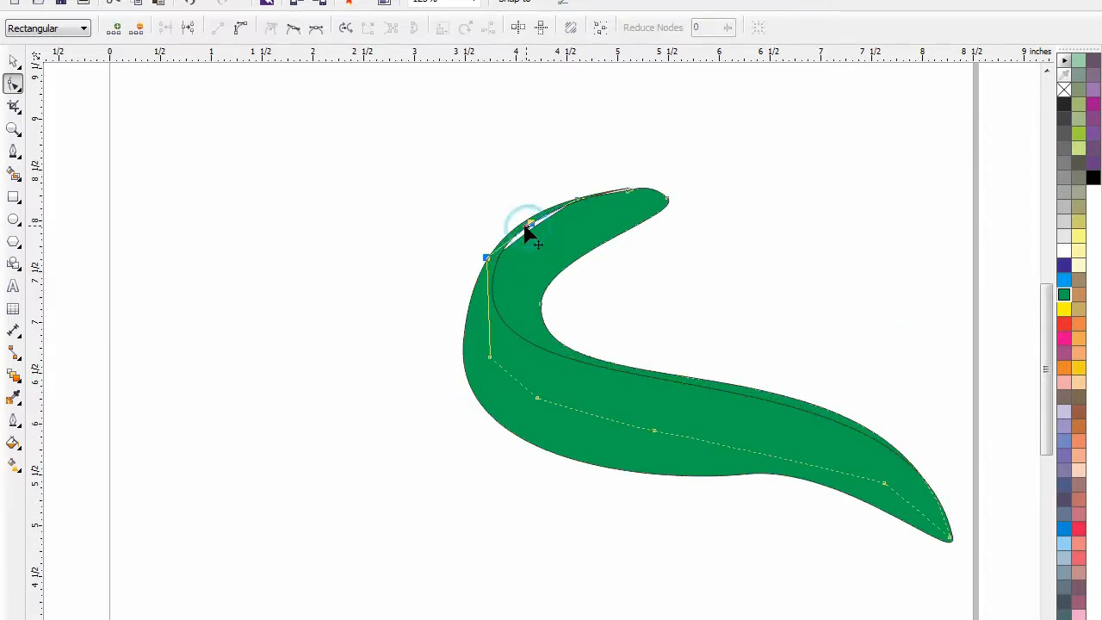
click(444, 250)
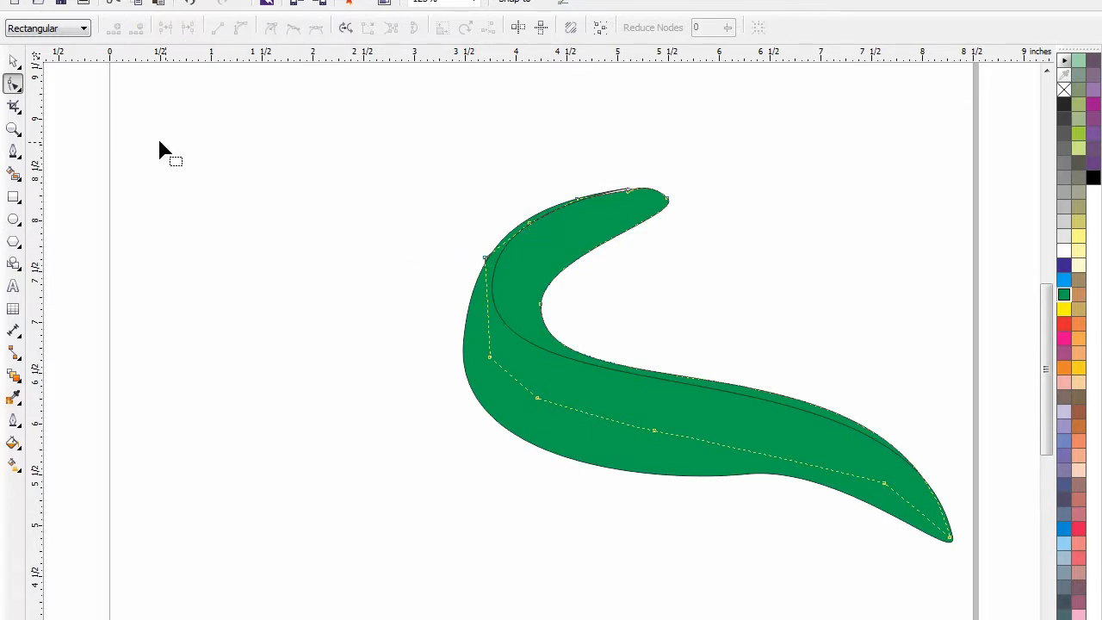
click(12, 60)
click(324, 277)
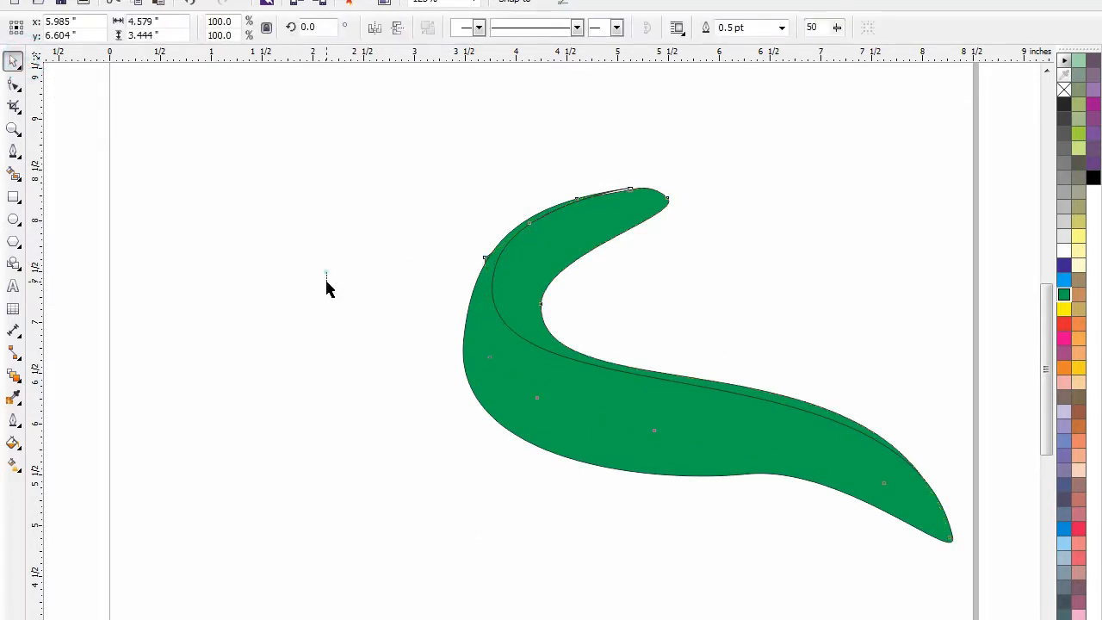
Raise the front shape's lower-edge node and adjust its handle and the tip's handle to thin the tail's underside
double_click(739, 443)
click(740, 470)
drag(738, 472, 738, 461)
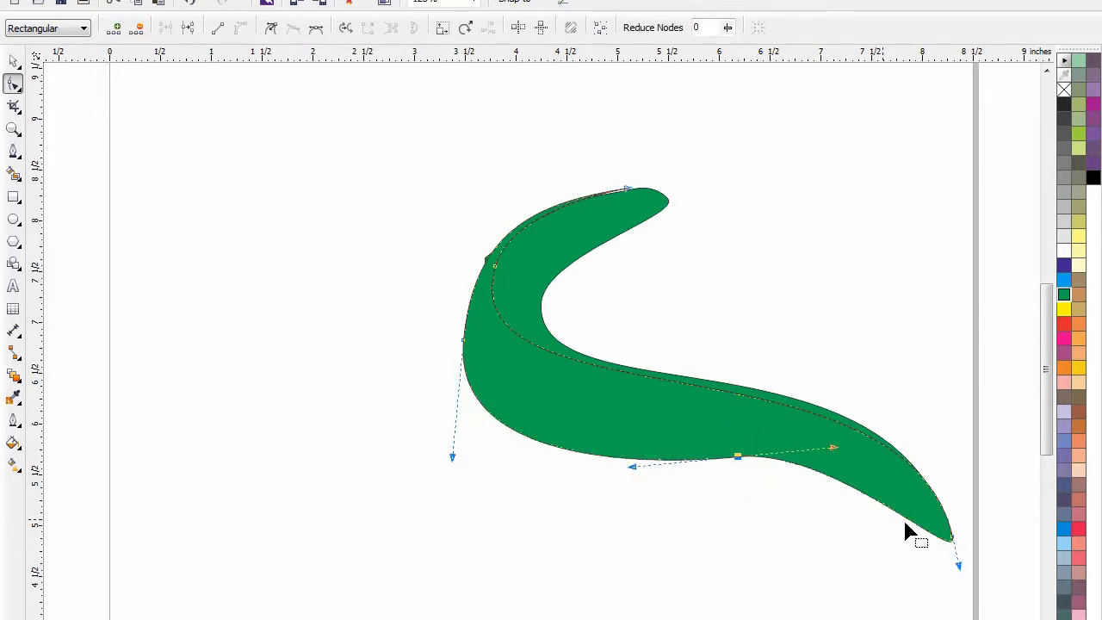
click(960, 569)
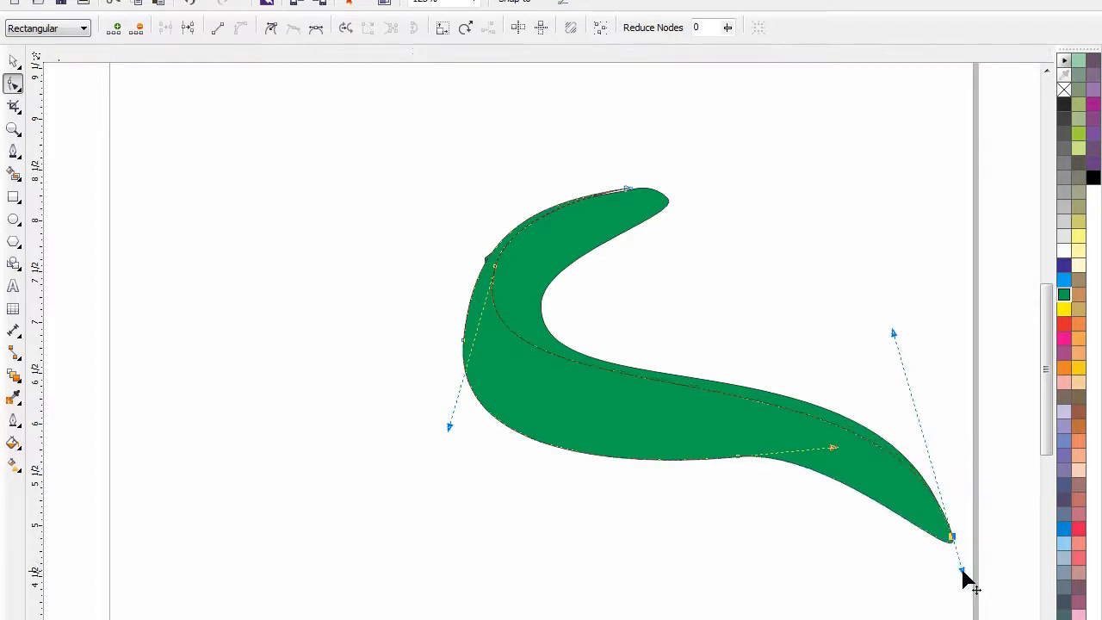
drag(833, 447, 921, 446)
click(826, 503)
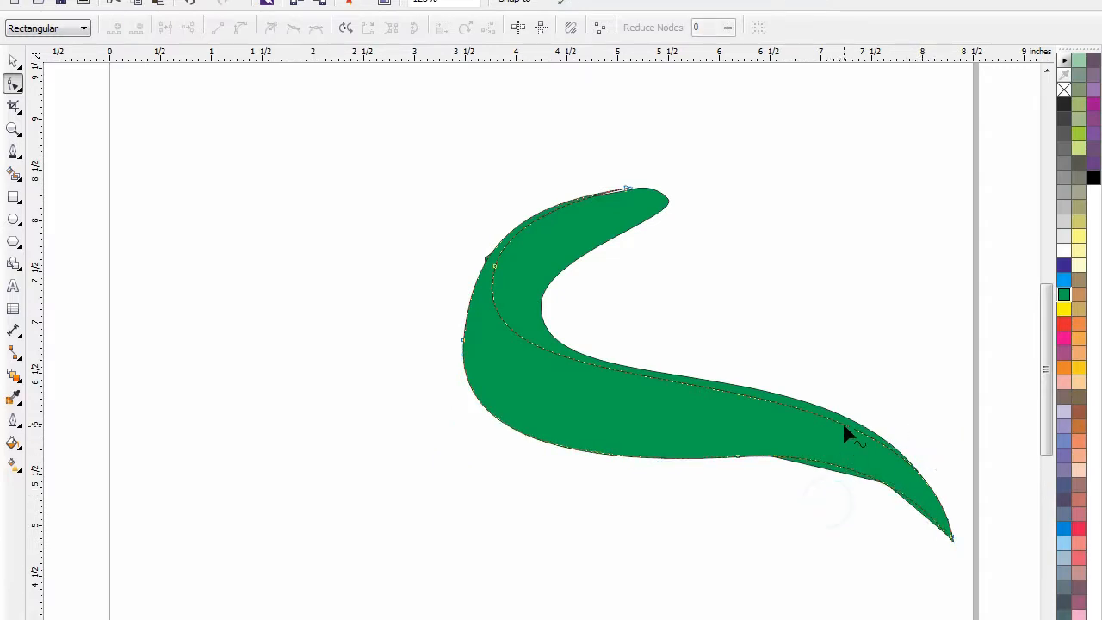
Move the back shape's protruding node near the tail tip up inside the front shape and deselect the shape
drag(881, 485, 876, 459)
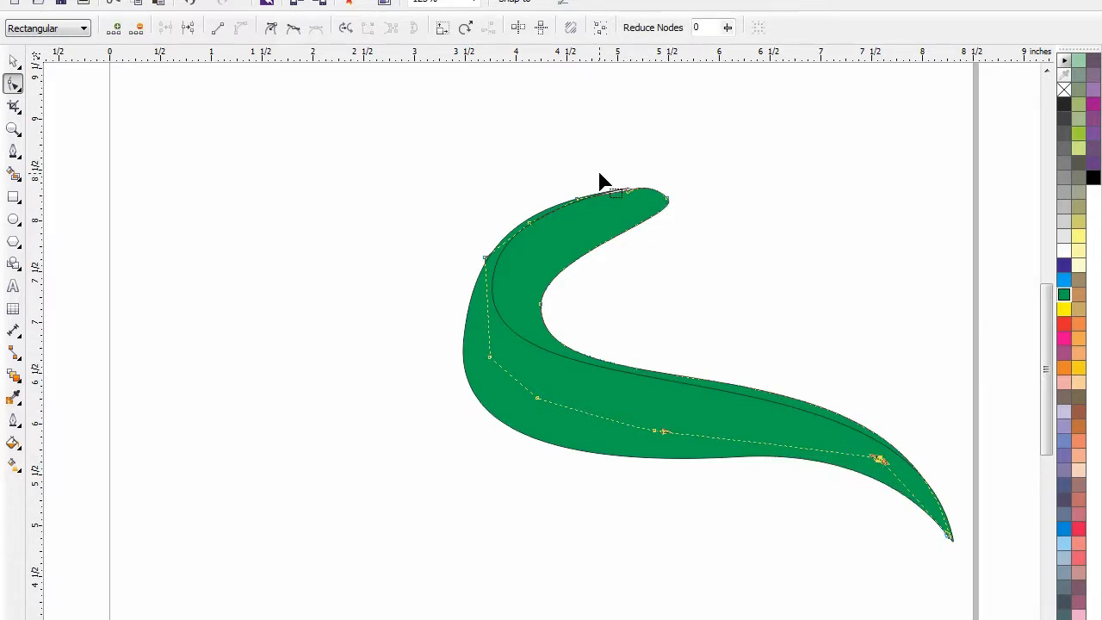
click(15, 61)
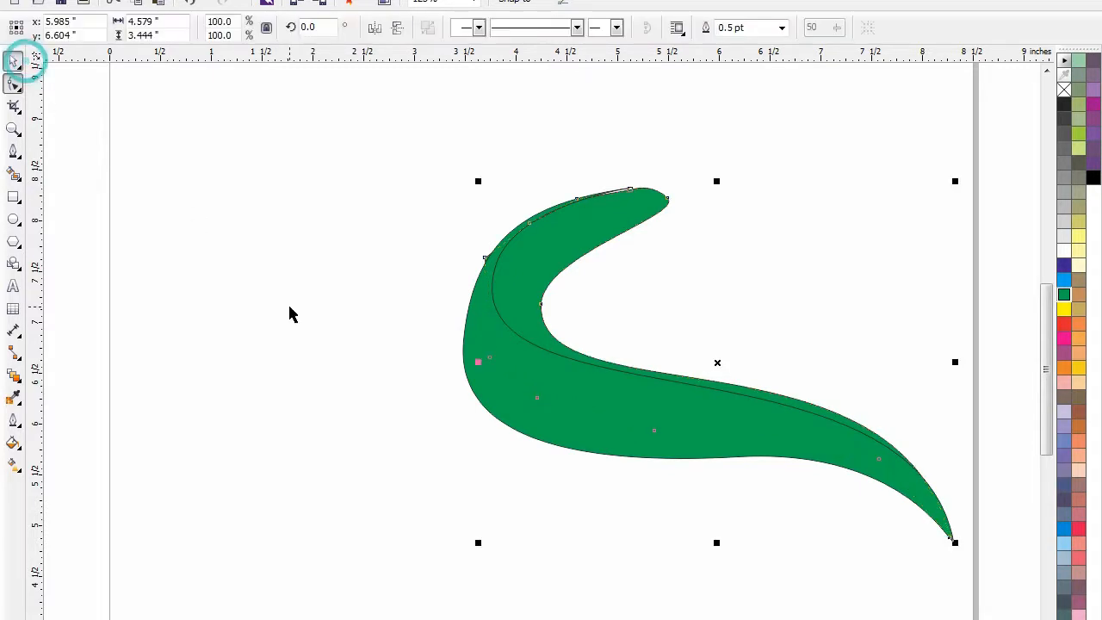
click(292, 315)
Tuck the back shape's protruding corner node inside the front shape's outer curve and move the next node up along that curve
drag(1040, 560, 1098, 587)
key(F2)
drag(451, 130, 140, 327)
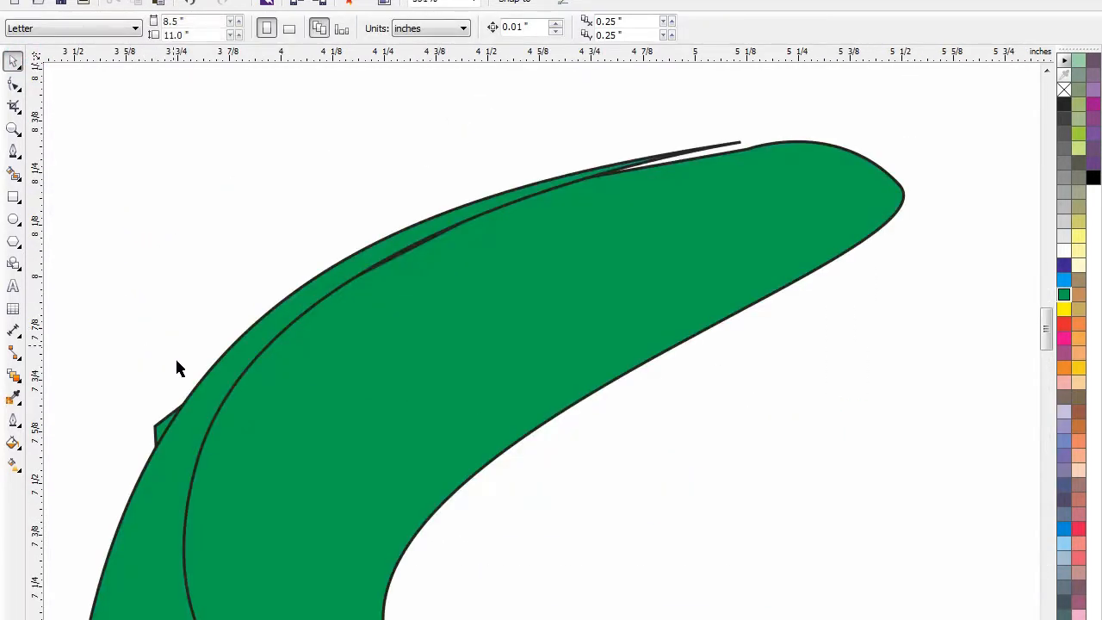
key(F10)
click(161, 434)
drag(178, 433, 178, 434)
drag(336, 293, 303, 301)
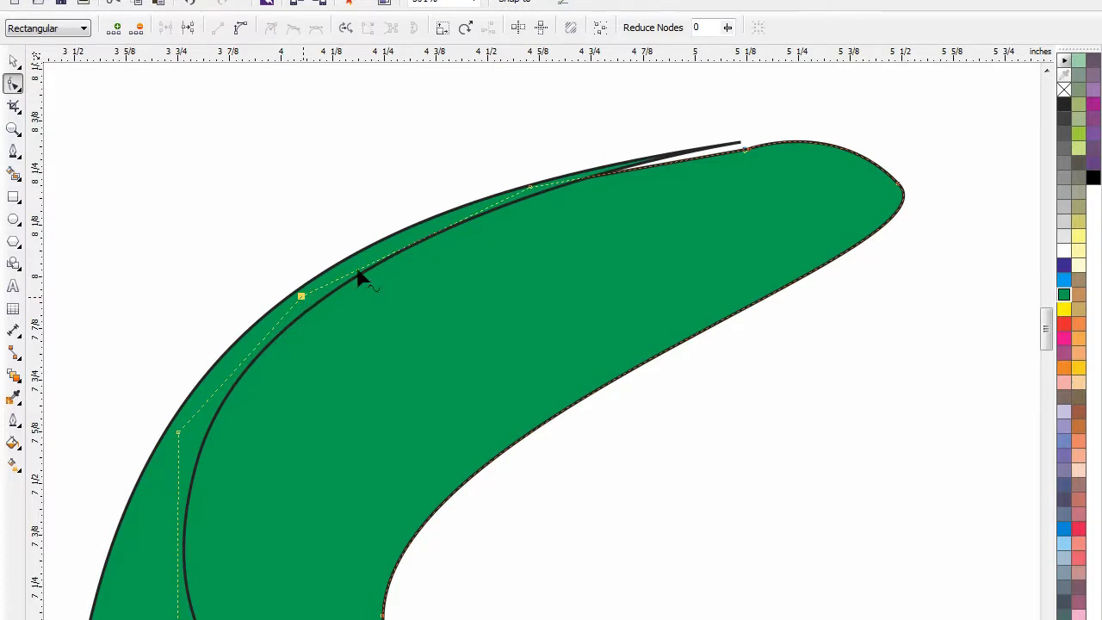
Align the back shape's upper-edge end node with the front shape's end, smooth the rounded upper tip with its handle, and deselect
drag(744, 153, 731, 152)
mouse_move(835, 118)
mouse_down()
mouse_move(806, 138)
mouse_move(804, 129)
mouse_move(821, 125)
mouse_move(824, 138)
mouse_up()
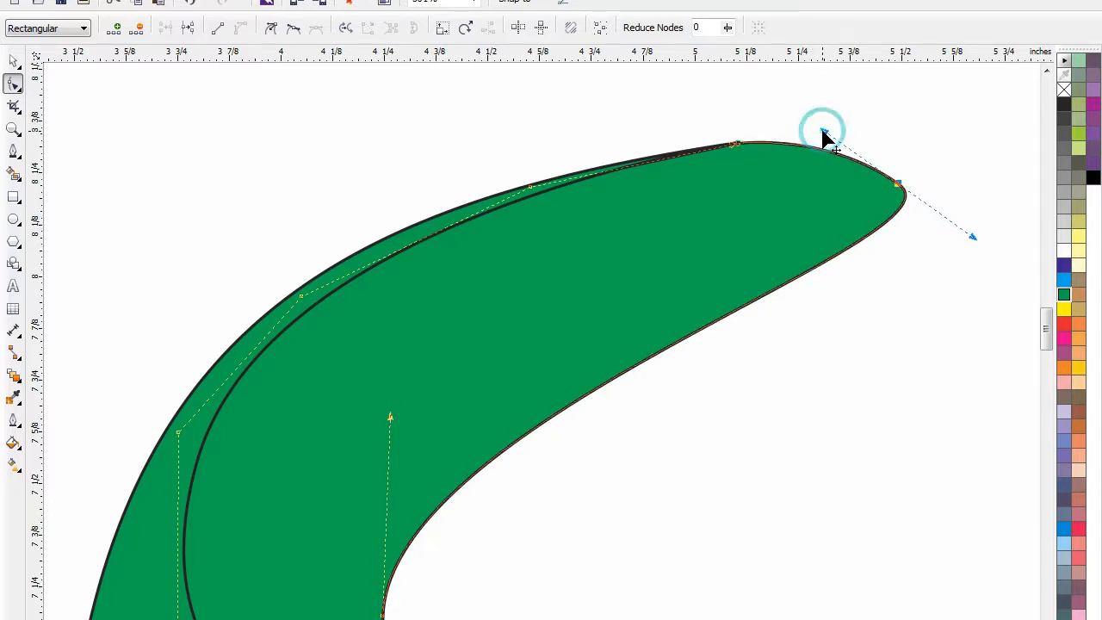
click(125, 173)
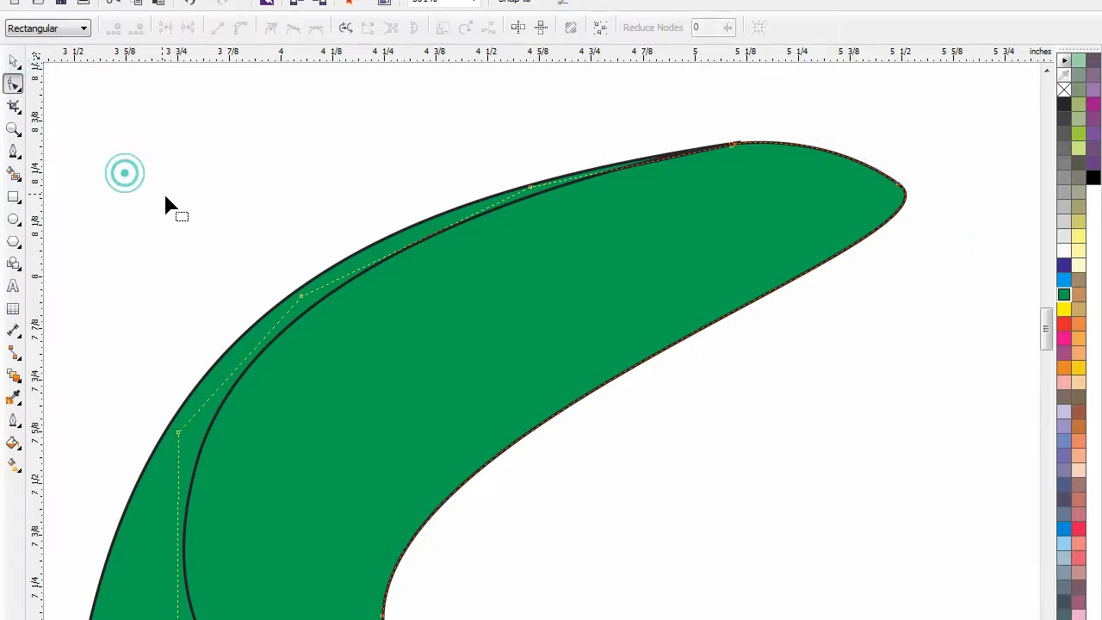
scroll(166, 205, down, 3)
drag(693, 164, 111, 619)
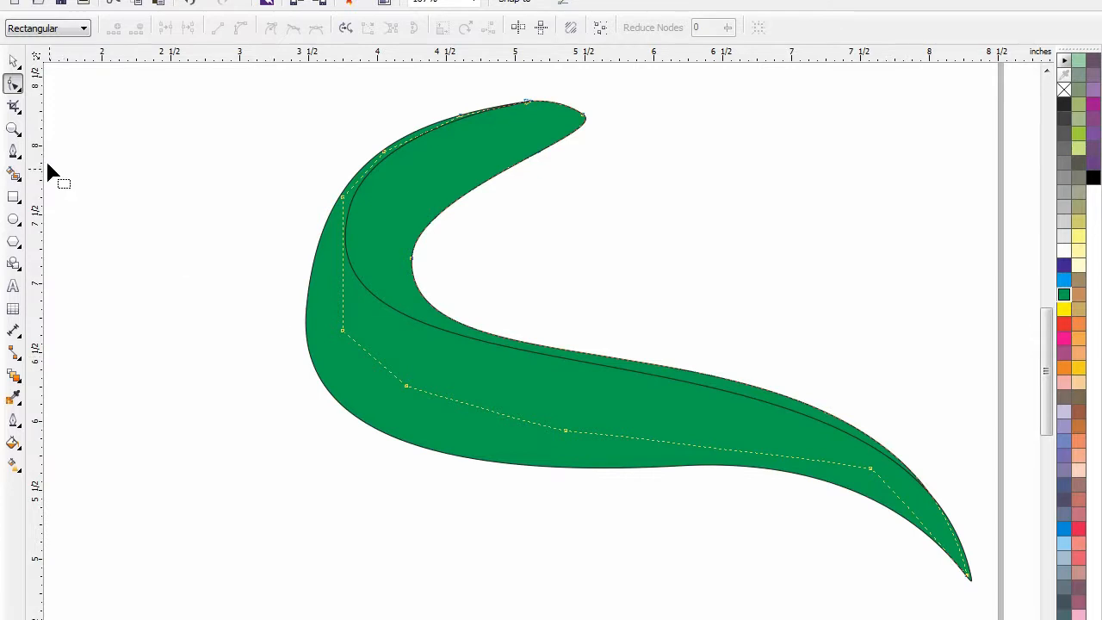
click(13, 60)
click(119, 377)
Copy and paste the front shape, and offset the copy slightly down and to the right
click(381, 414)
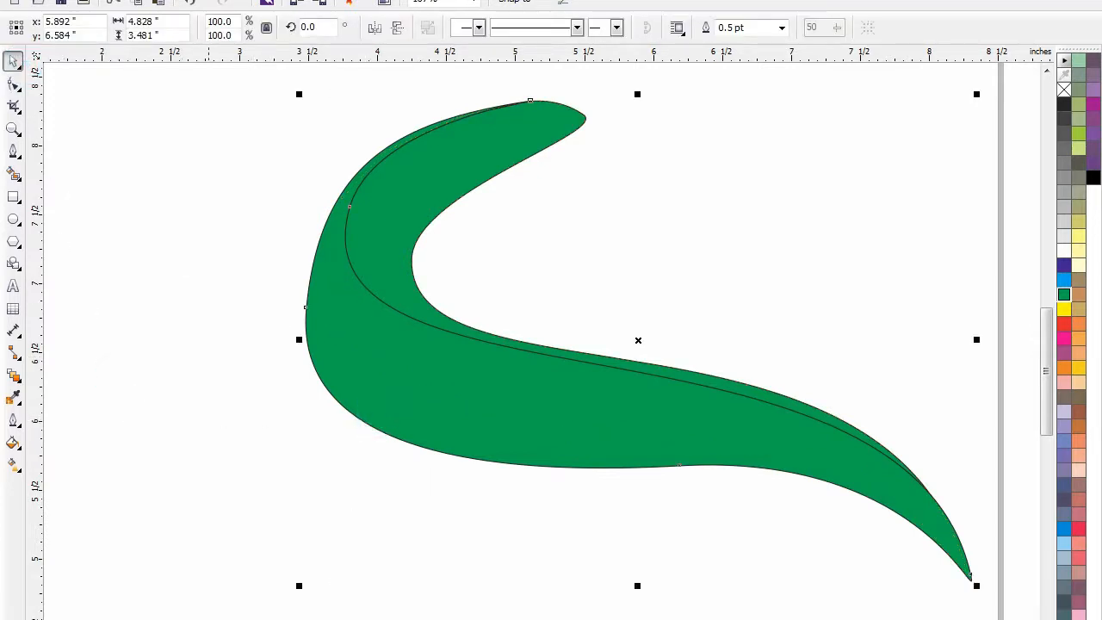
right_click(462, 410)
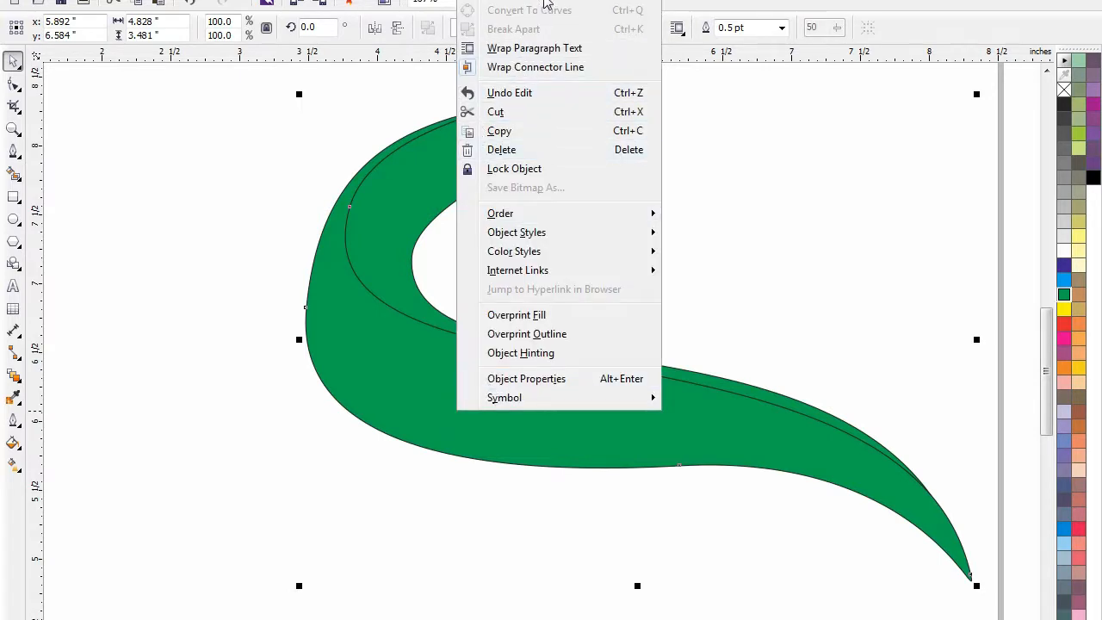
click(526, 132)
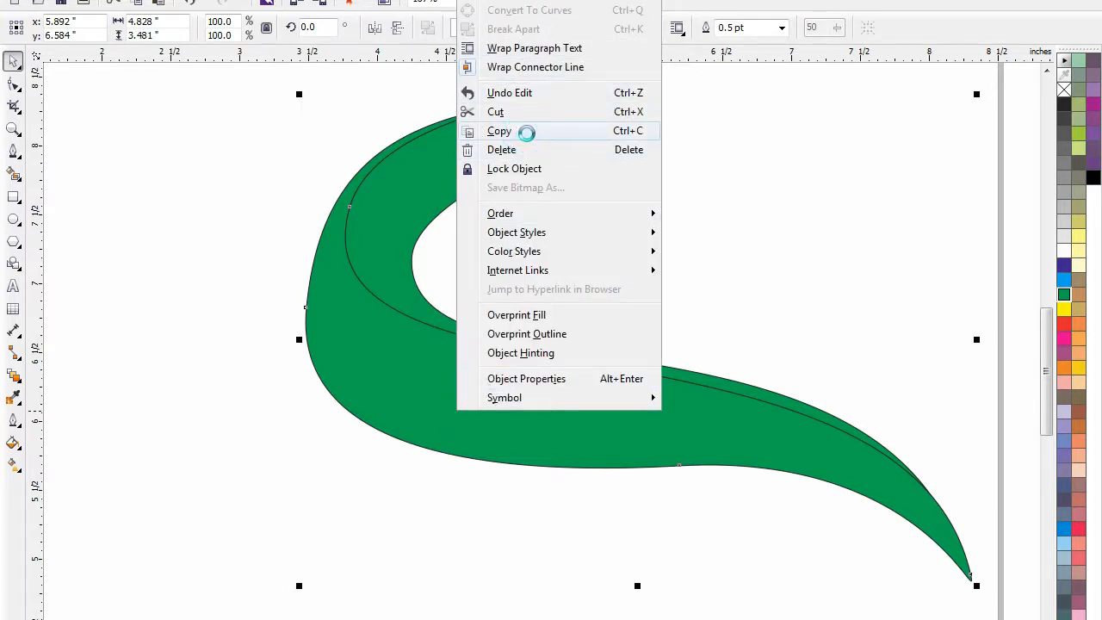
right_click(197, 296)
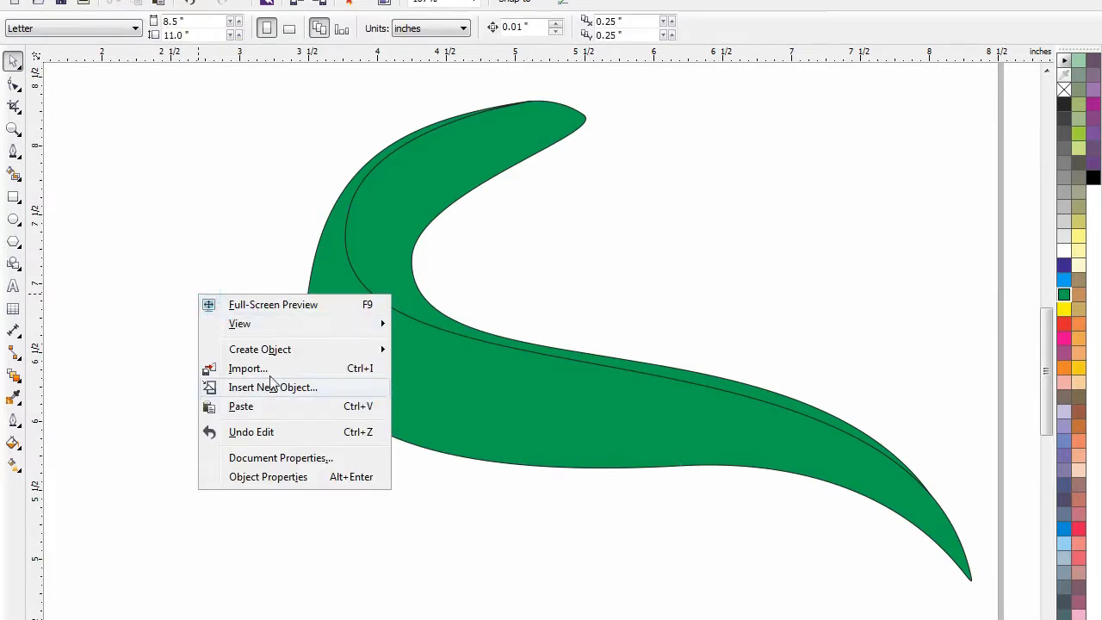
click(263, 405)
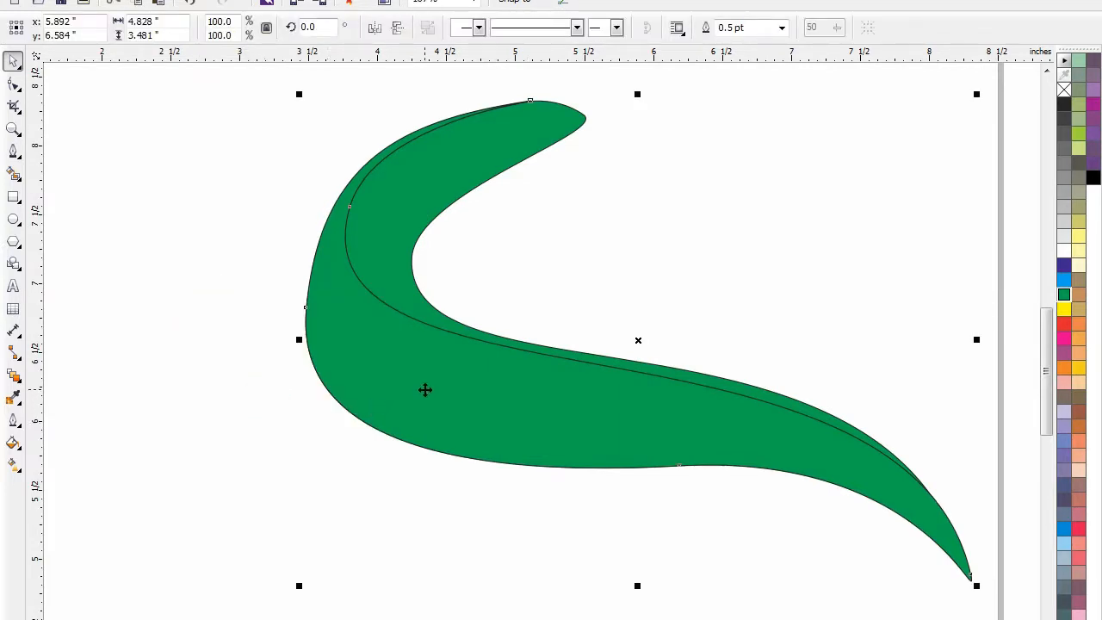
mouse_move(425, 389)
mouse_down()
mouse_move(432, 384)
mouse_move(423, 383)
mouse_move(427, 393)
mouse_up()
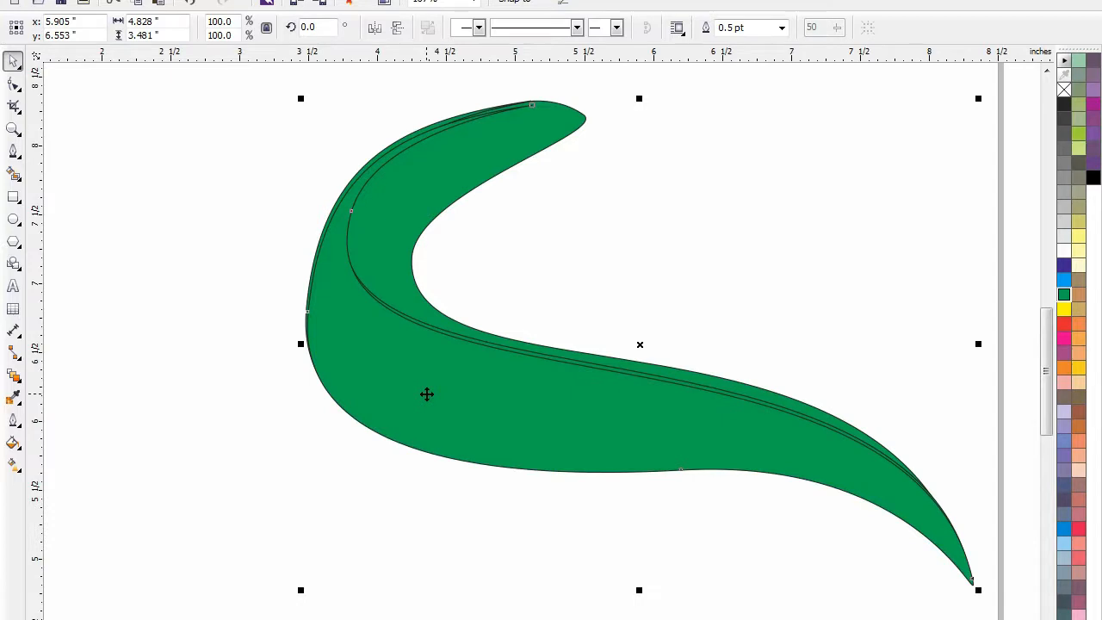
Move the copy's upper end node up to meet the original shape's upper end
click(427, 393)
key(F2)
drag(749, 460, 273, 103)
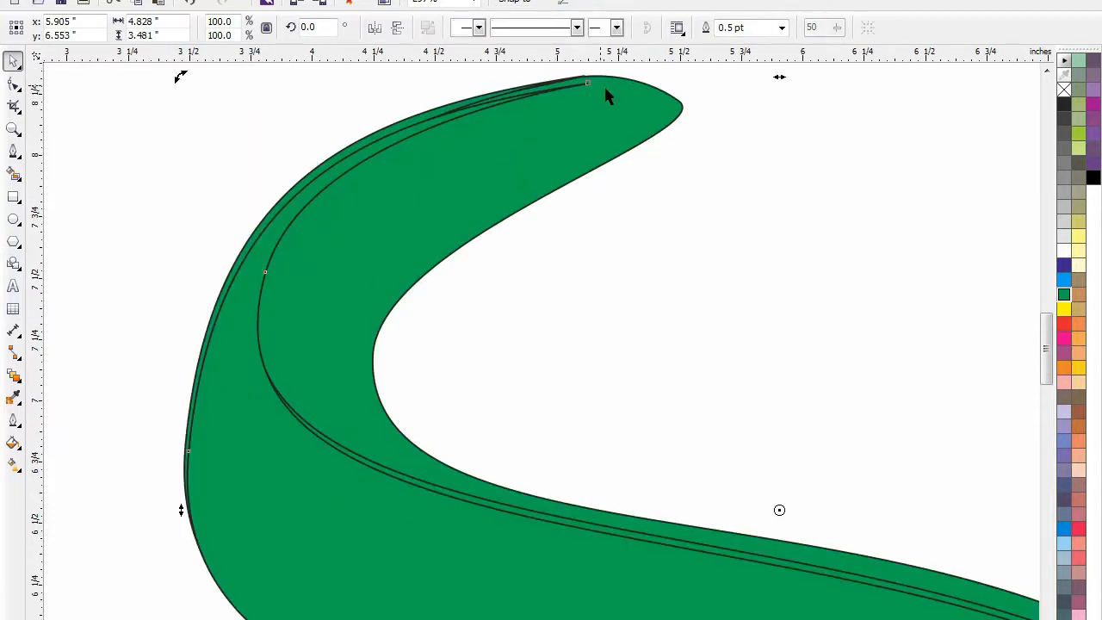
key(F10)
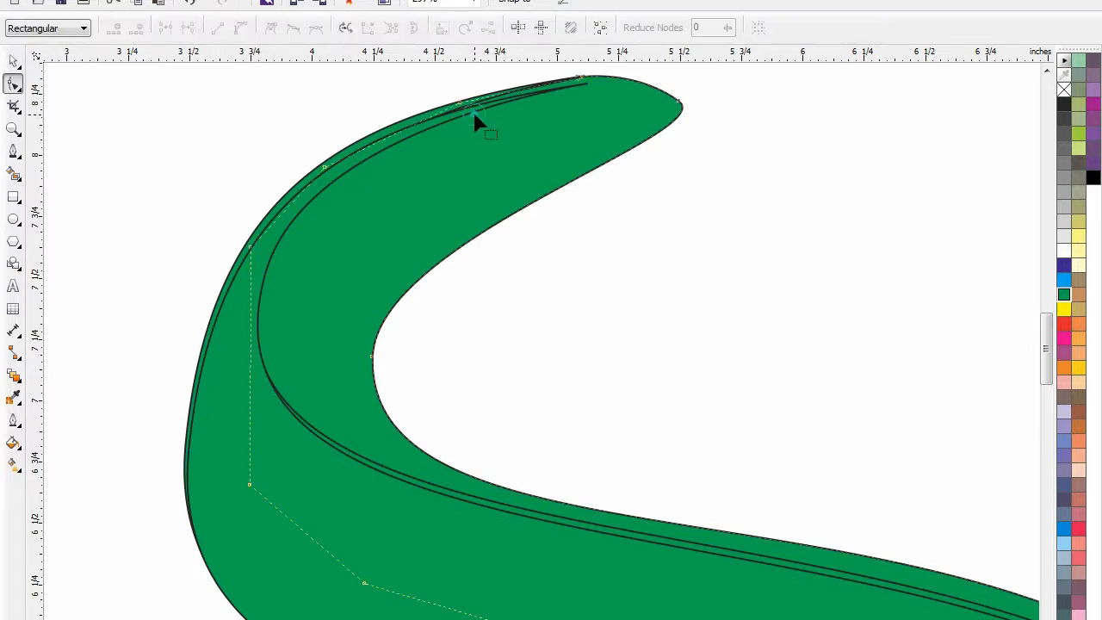
click(583, 80)
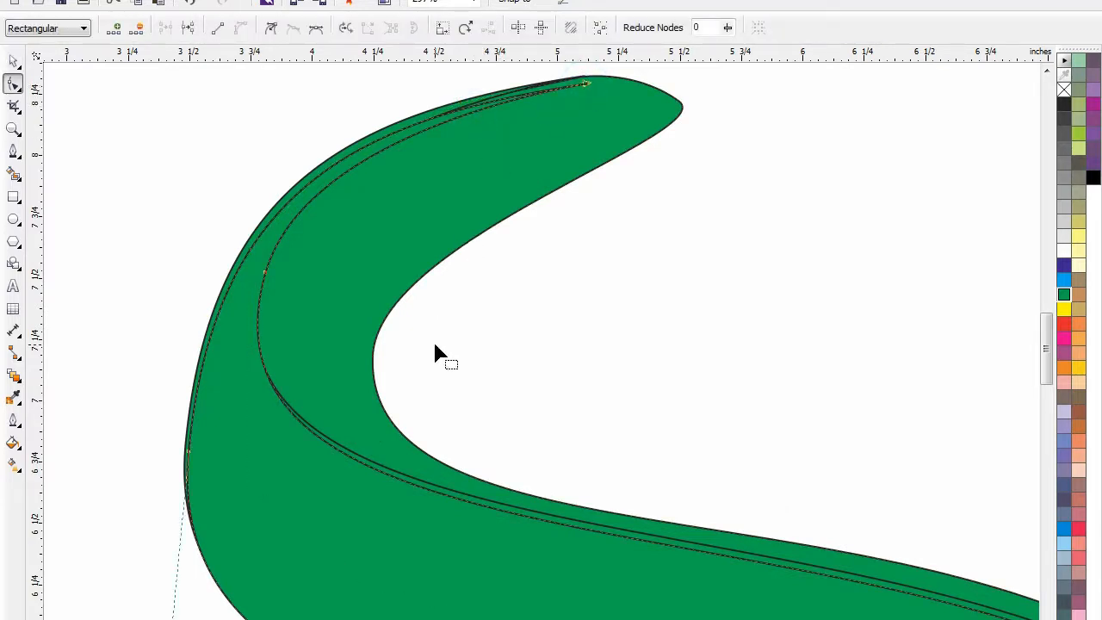
click(363, 460)
click(583, 84)
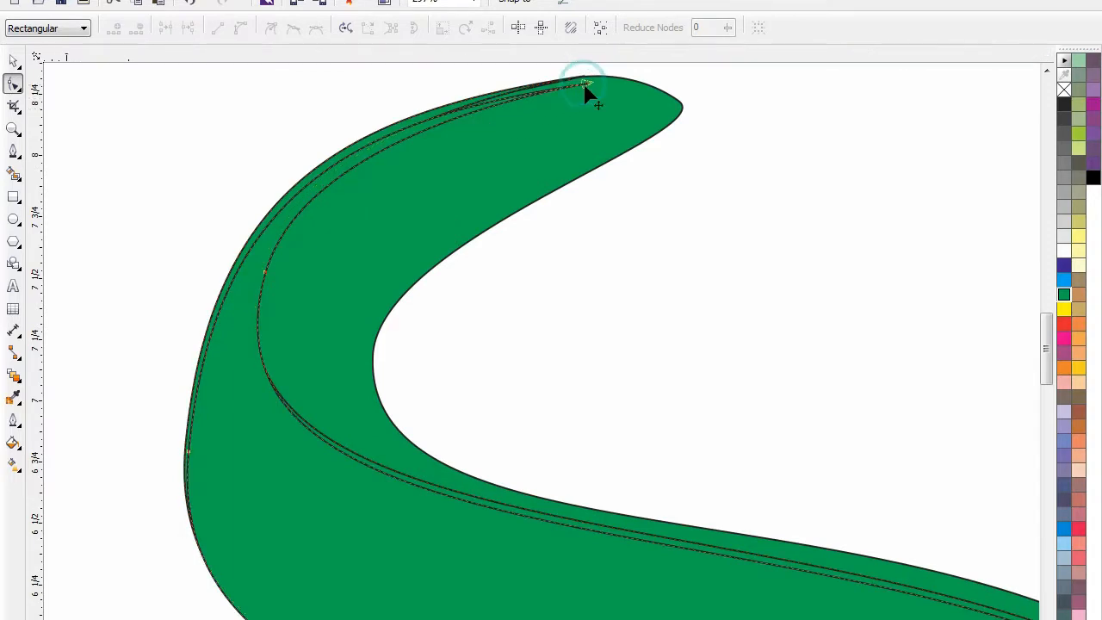
click(586, 84)
drag(587, 84, 590, 79)
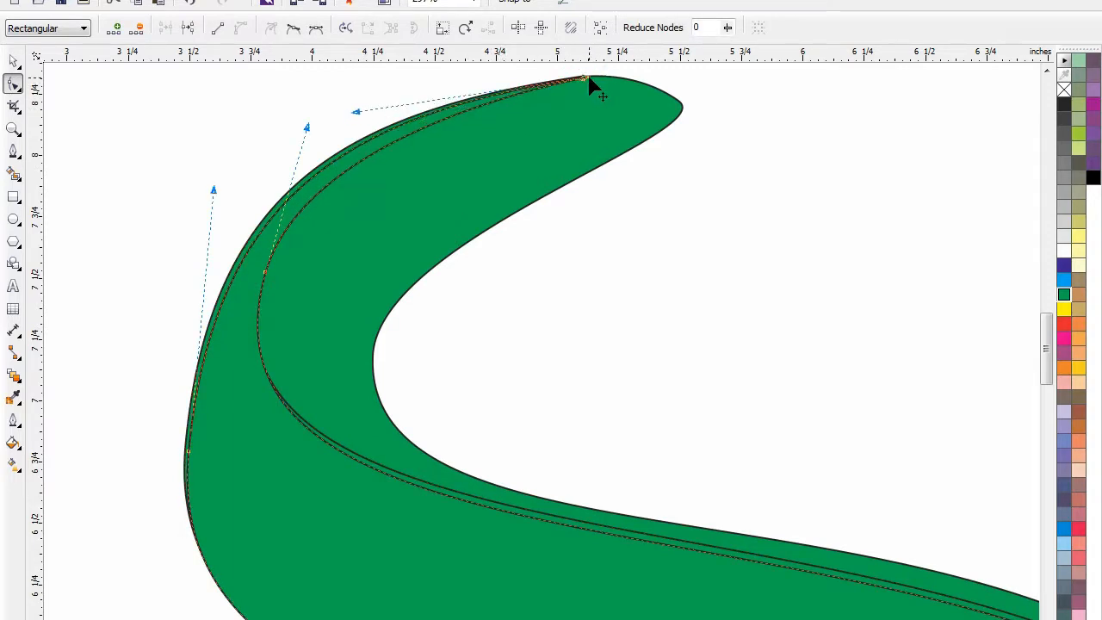
Move the copy's inner-bend node slightly outward toward the outer curve and deselect the shape
click(265, 275)
drag(266, 275, 259, 275)
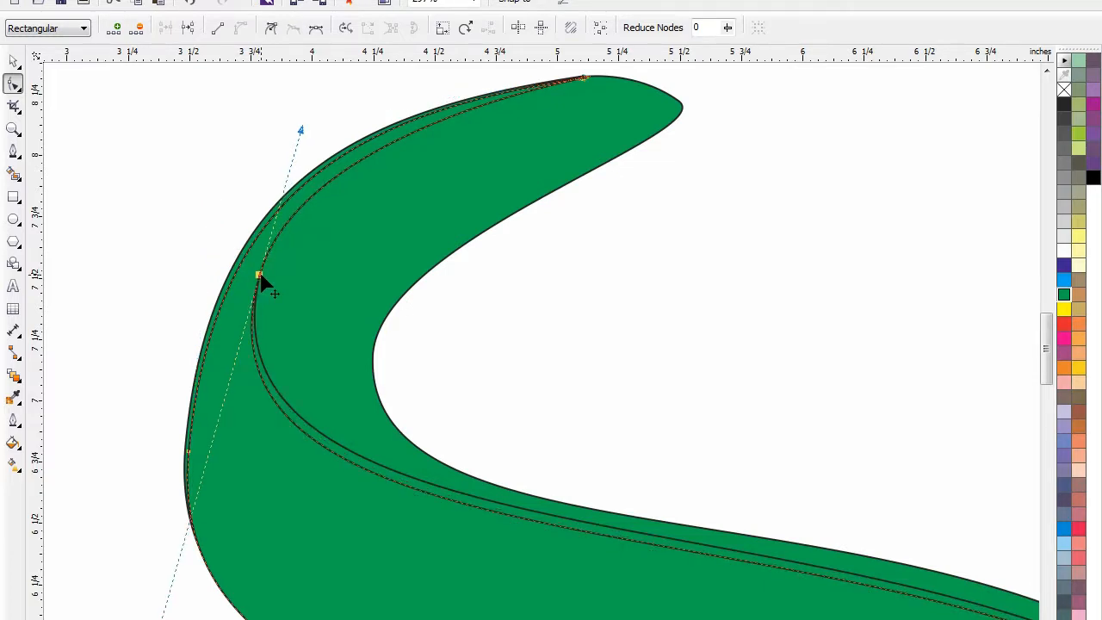
click(13, 60)
click(113, 234)
Reshape the back shape's inner curve with the bend node's lower handle and the tail tip's handle to narrow the visible band
scroll(190, 210, down, 2)
key(F2)
drag(184, 161, 886, 615)
click(241, 285)
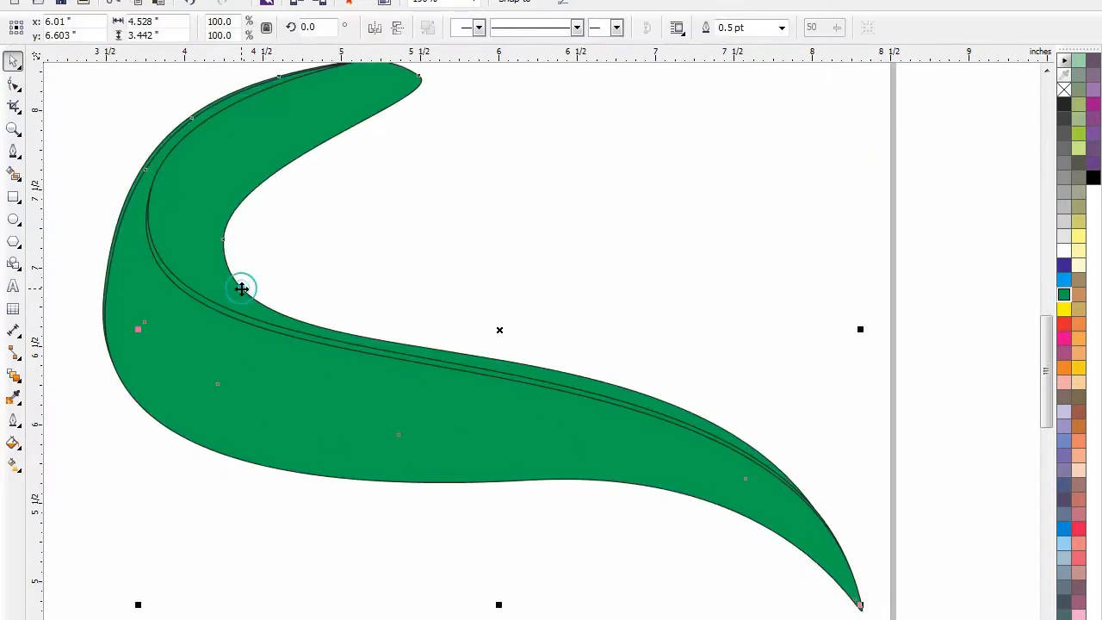
double_click(241, 284)
click(222, 241)
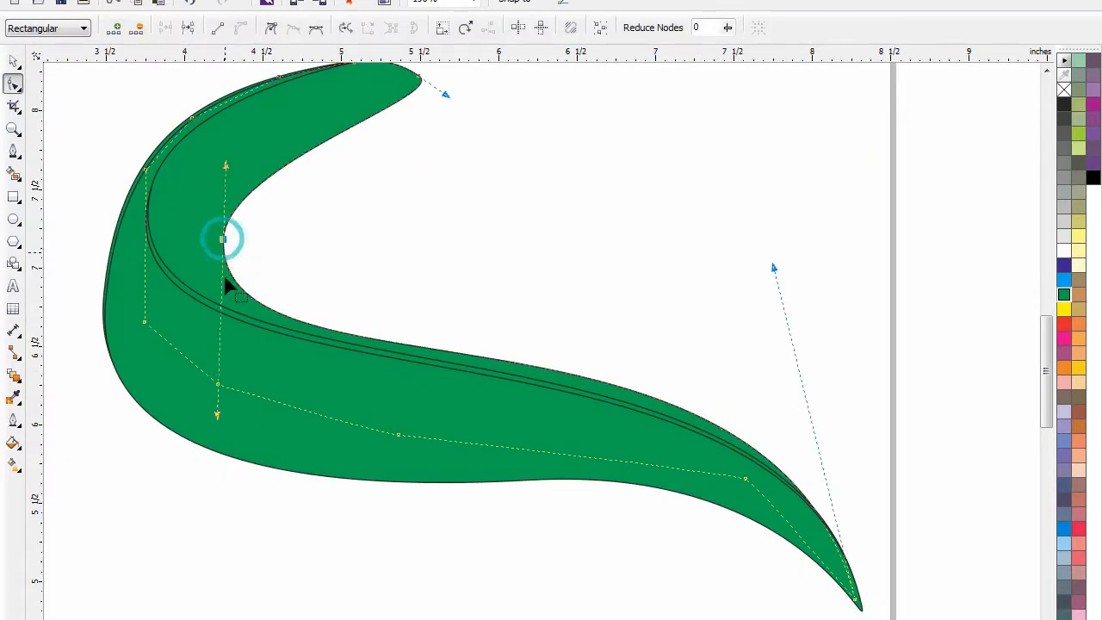
drag(218, 418, 183, 448)
drag(774, 268, 763, 295)
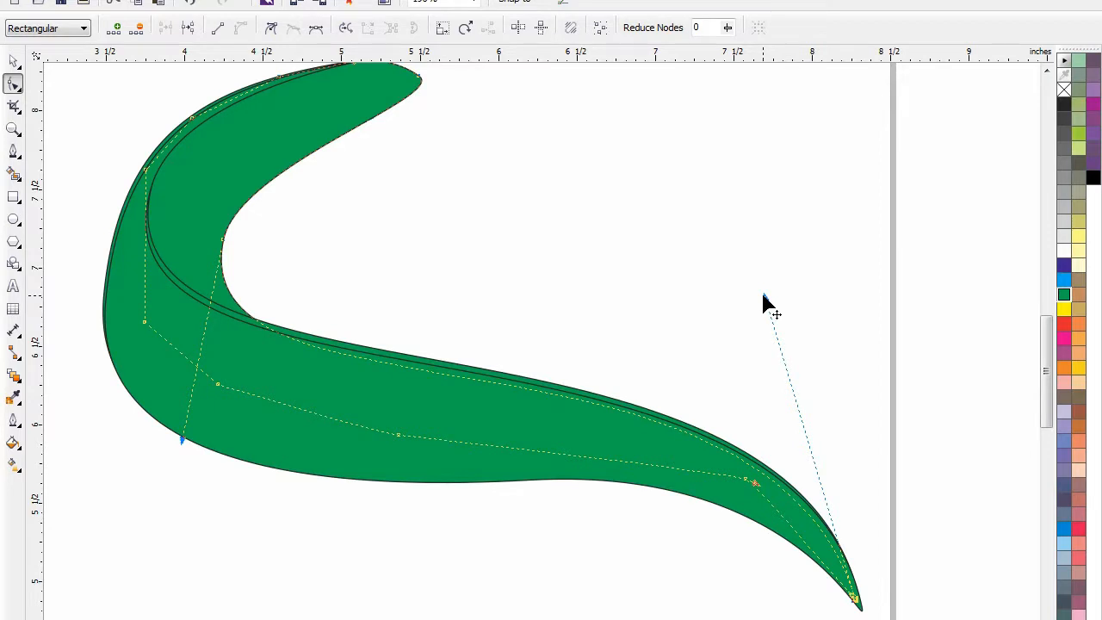
Round the back shape's upper tip by turning its node's handle to nearly vertical
scroll(418, 185, down, 2)
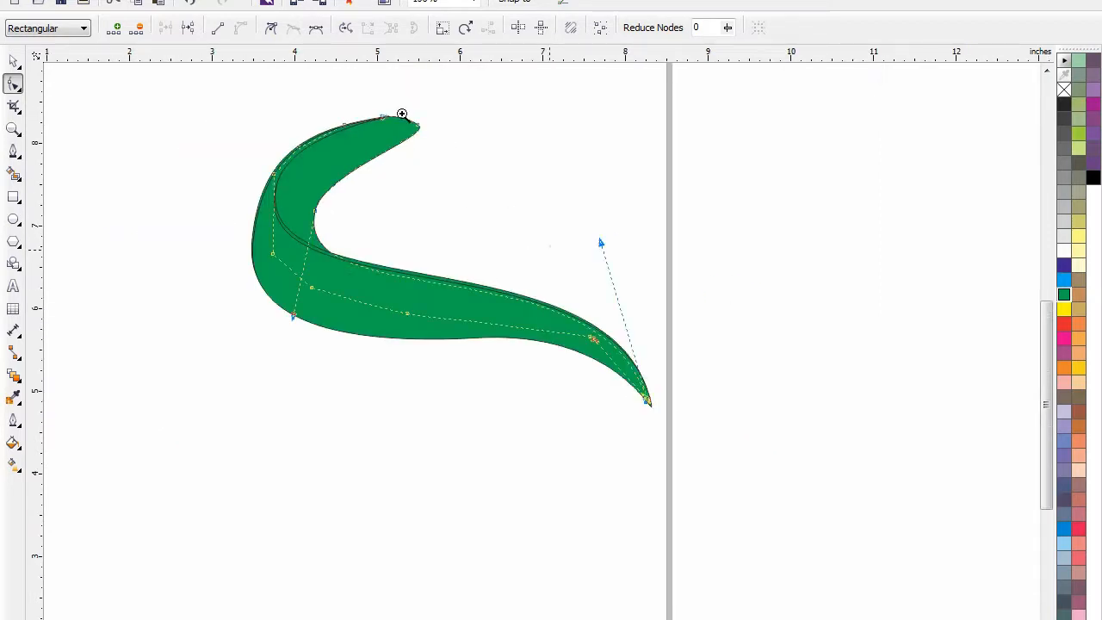
scroll(370, 118, up, 4)
click(443, 229)
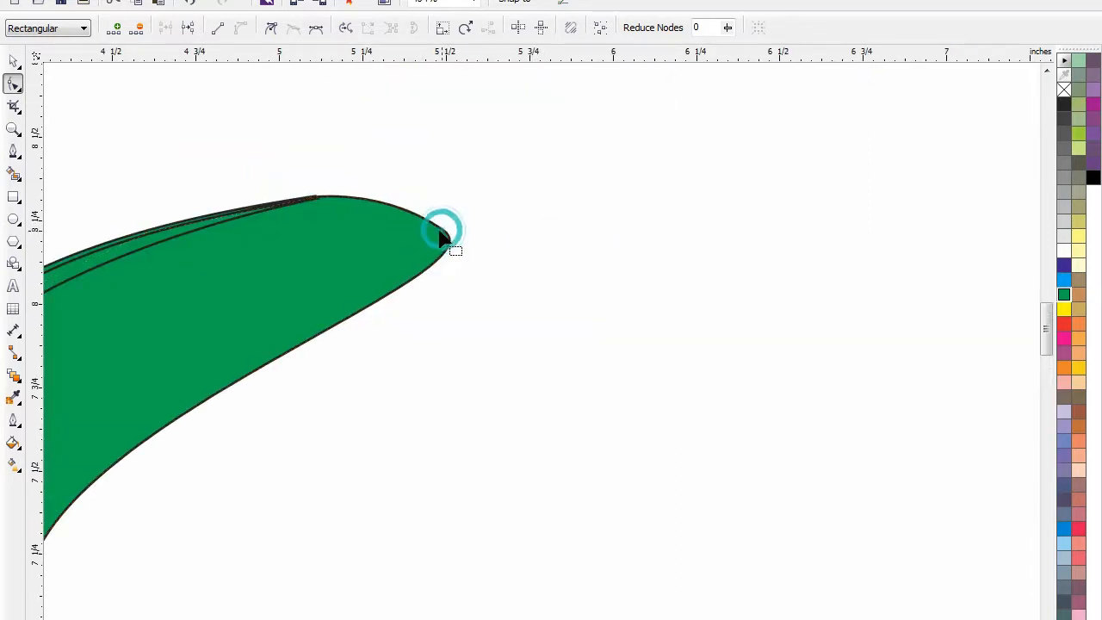
drag(387, 188, 439, 181)
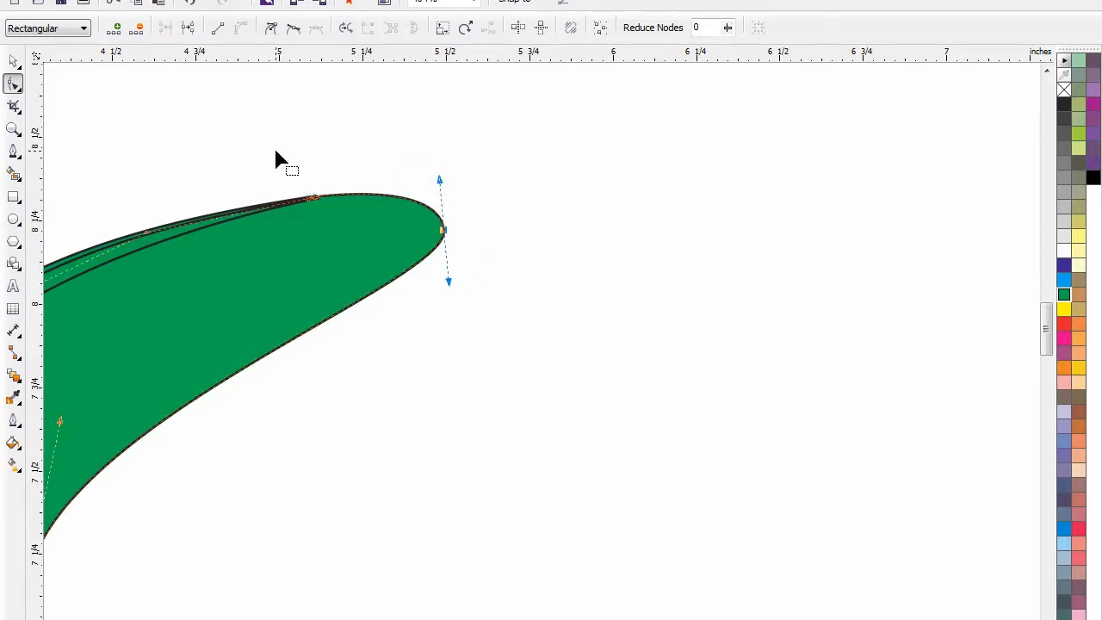
Apply a linear fountain fill from green to white across the front shape, running from its outer bend to the tail tip
click(10, 66)
click(508, 380)
scroll(459, 371, down, 2)
key(F2)
drag(745, 286, 232, 619)
click(402, 552)
click(365, 425)
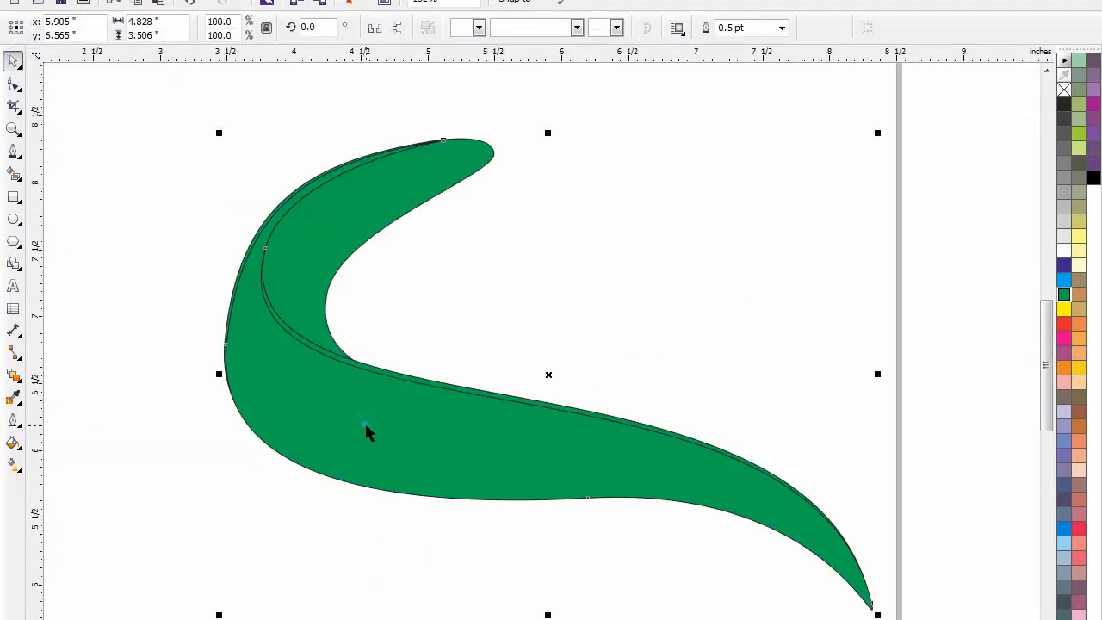
key(g)
drag(240, 321, 863, 580)
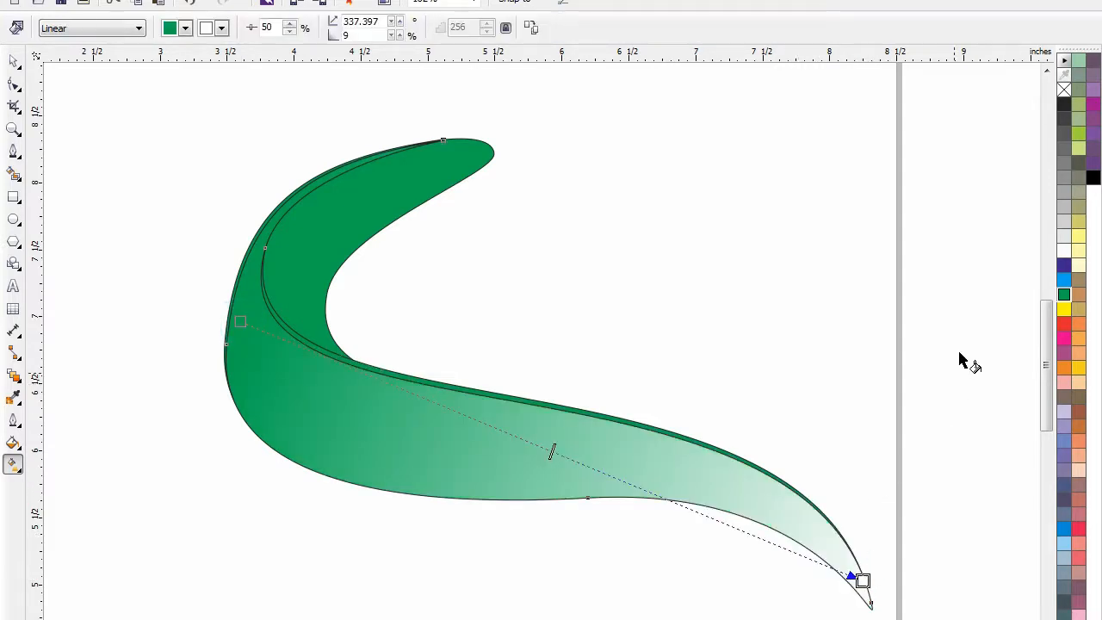
Try lighter green tints as the end color of the front shape's gradient
click(1063, 297)
click(1005, 335)
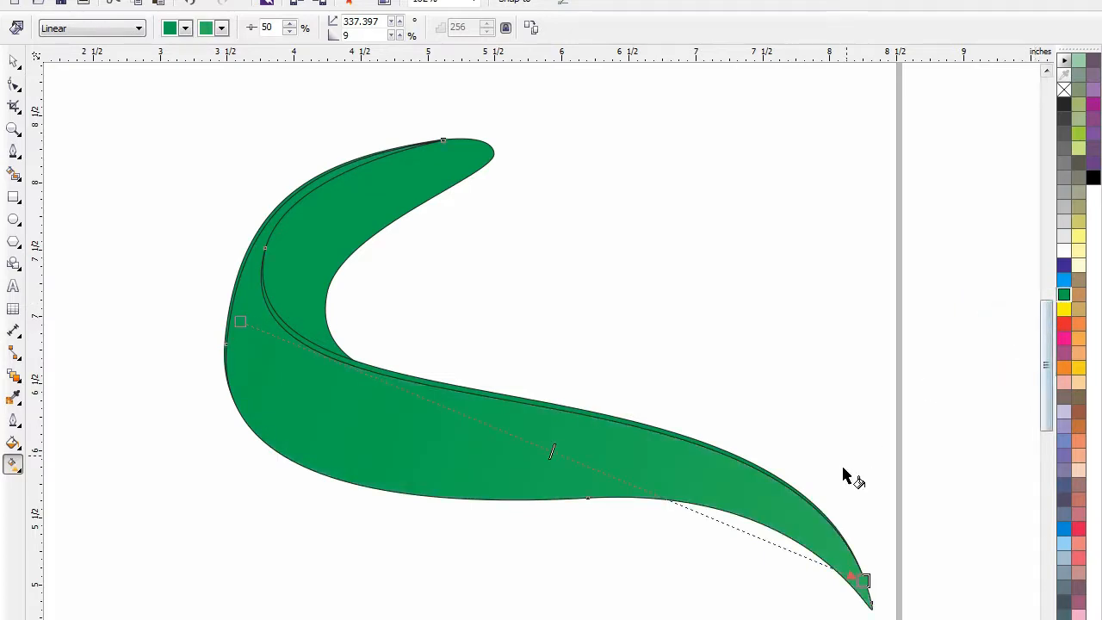
click(1065, 298)
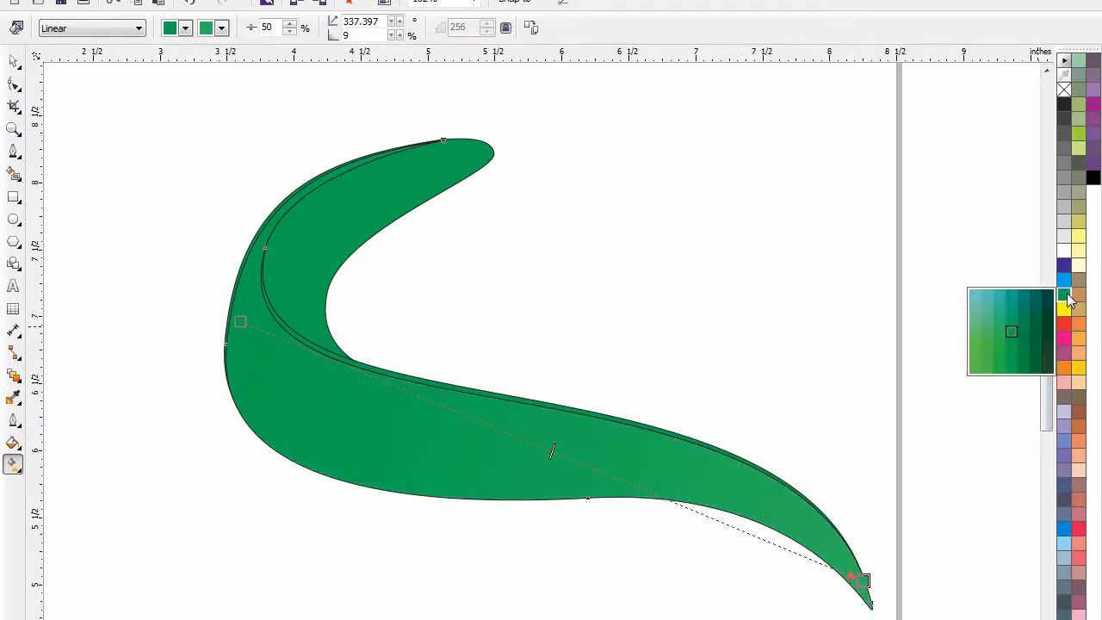
click(987, 332)
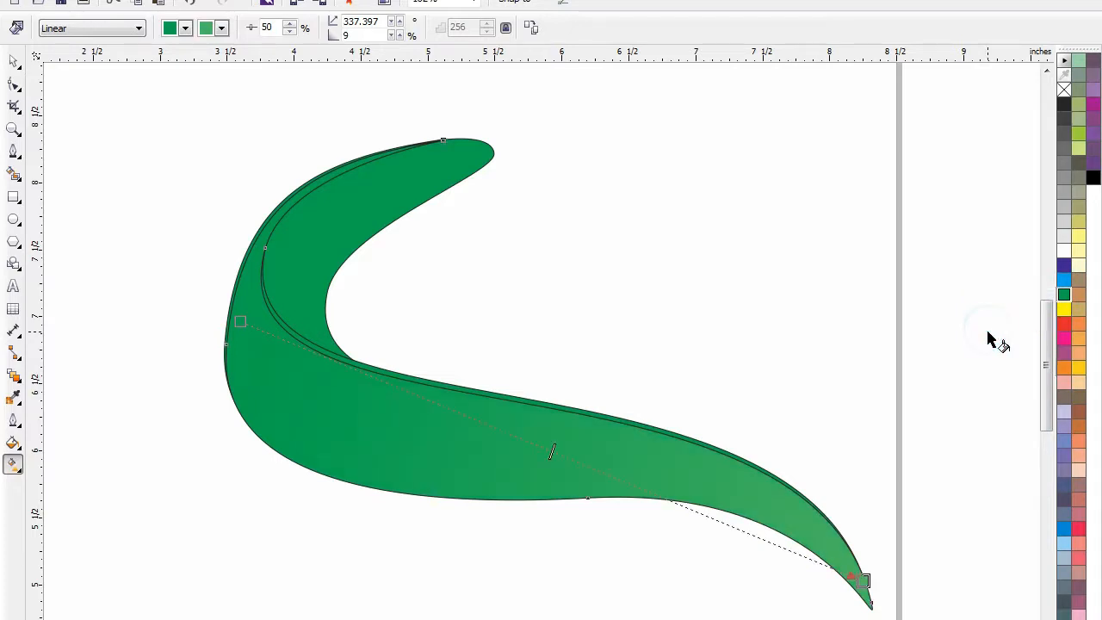
End the front shape's gradient in yellow just beyond the tail tip, with its midpoint at 30%, and deselect the shape
drag(1064, 308, 896, 611)
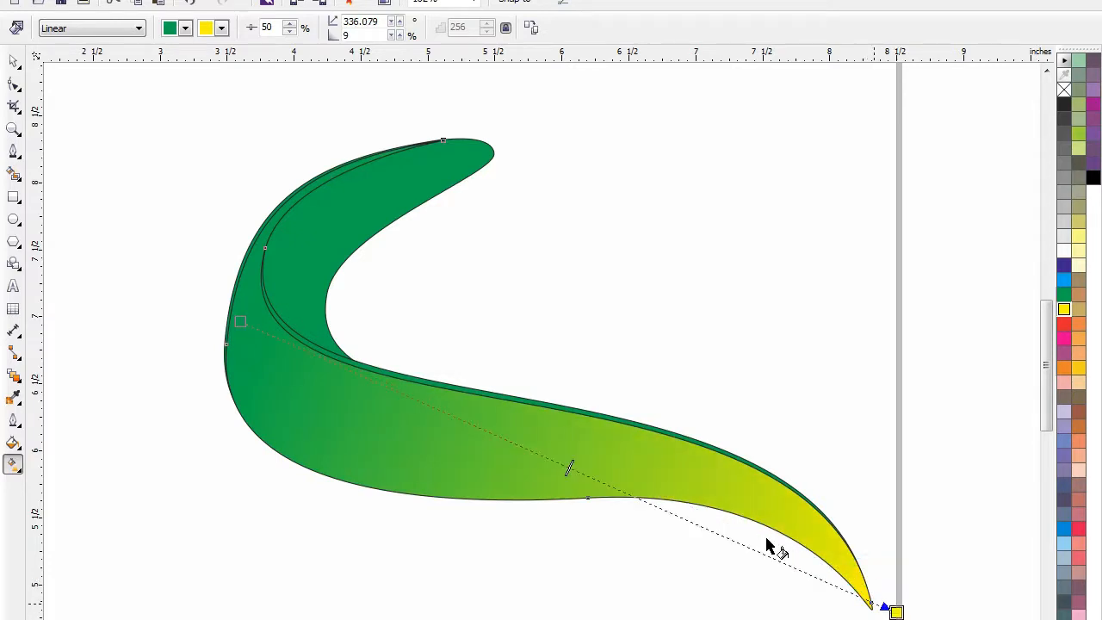
drag(508, 439, 436, 410)
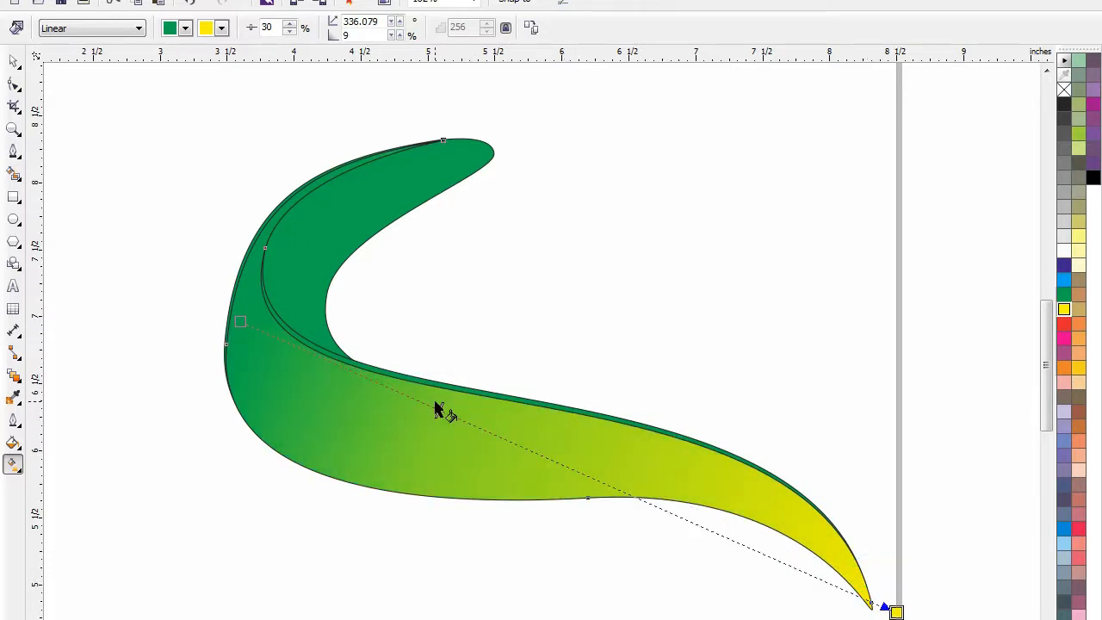
scroll(437, 410, down, 2)
drag(868, 591, 180, 187)
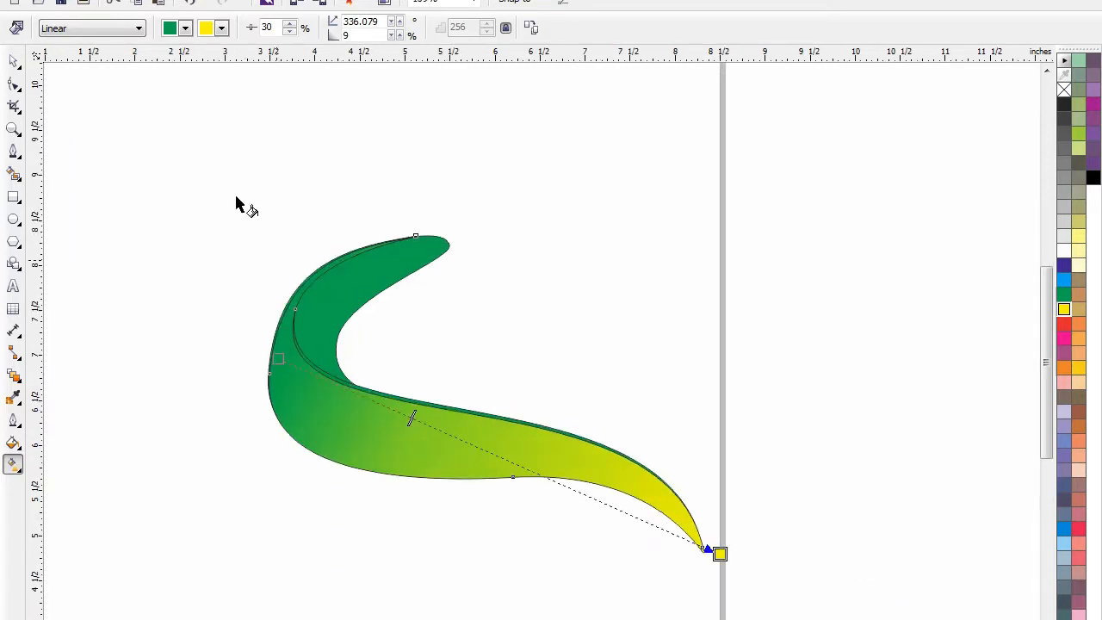
click(19, 57)
click(81, 179)
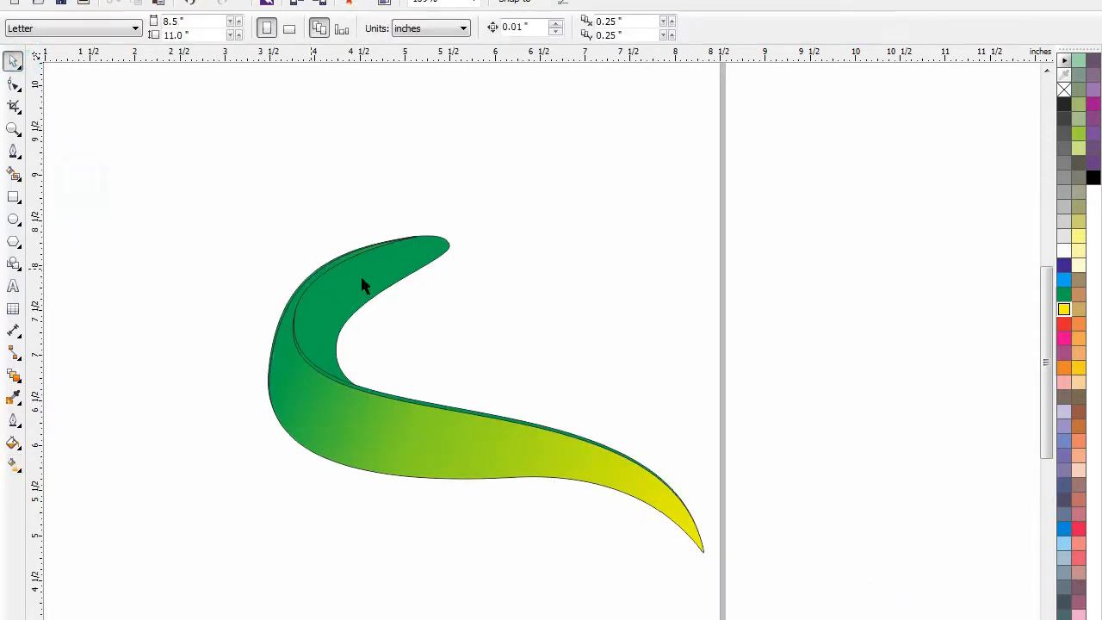
Select all the overlapping shapes and remove their outlines
click(376, 277)
drag(690, 228, 327, 510)
click(215, 391)
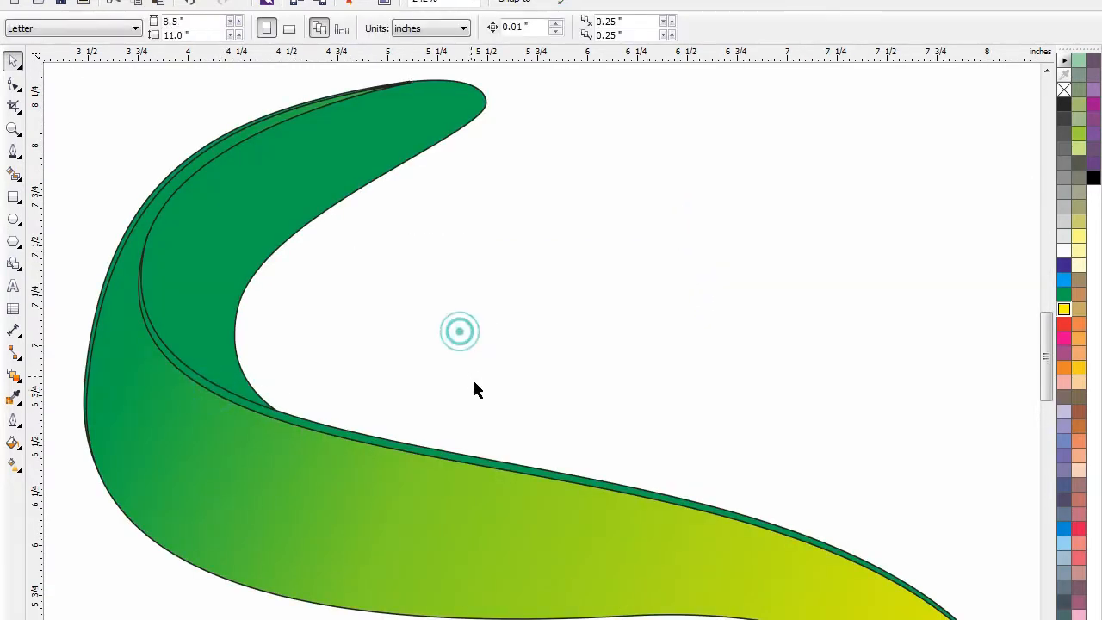
drag(482, 399, 105, 185)
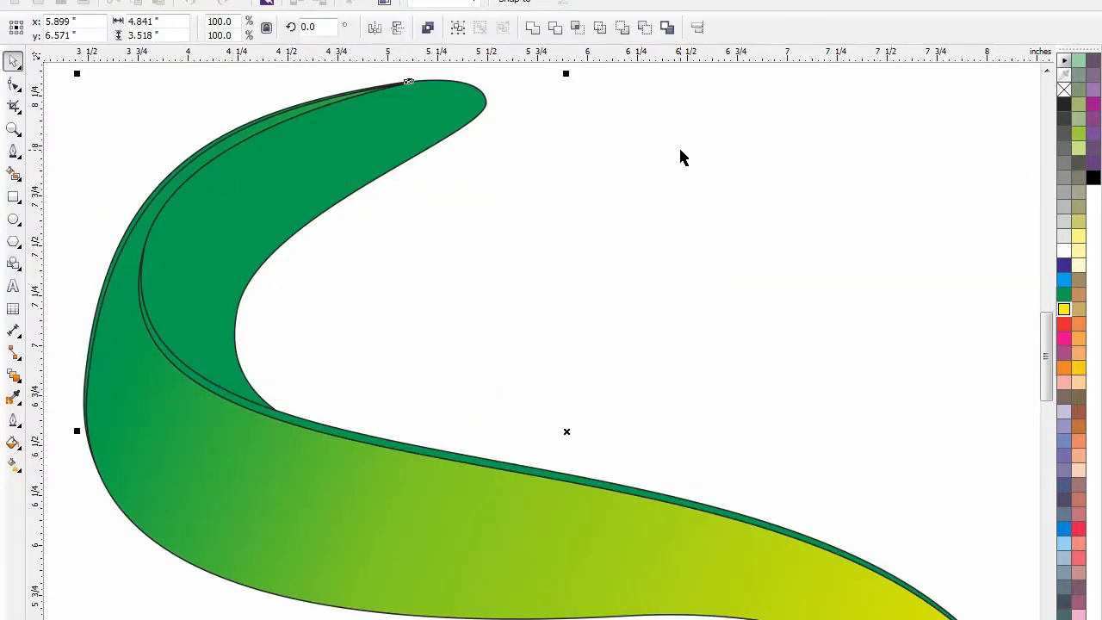
right_click(1063, 90)
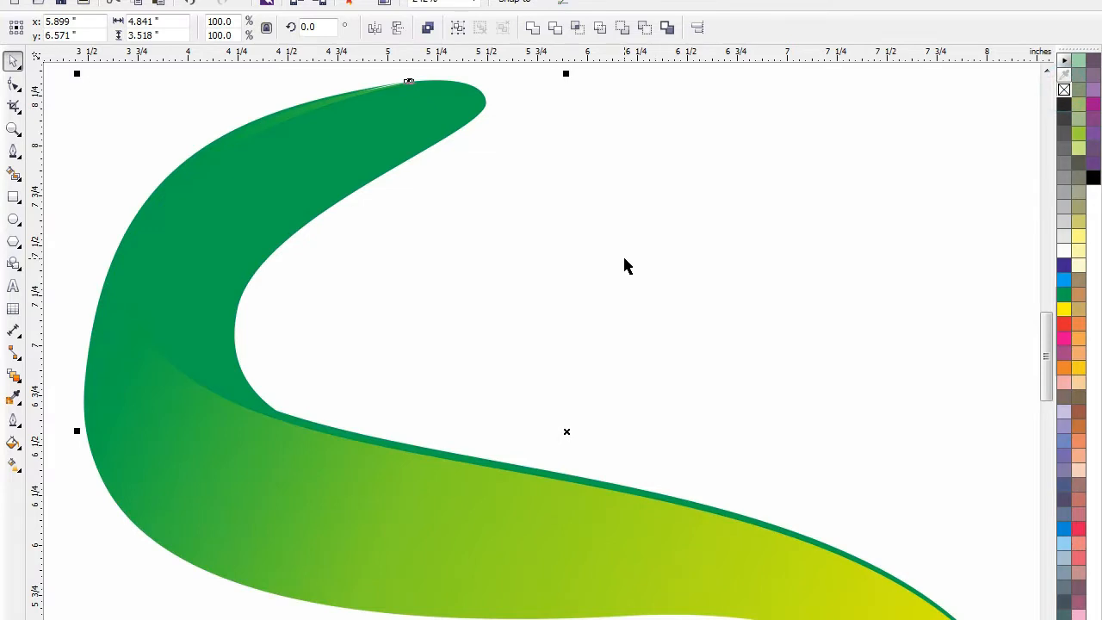
click(622, 254)
Fill the offset copy that forms the narrow band along the front shape's inner edge with solid green
key(F3)
key(z)
drag(903, 172, 247, 485)
drag(637, 184, 224, 456)
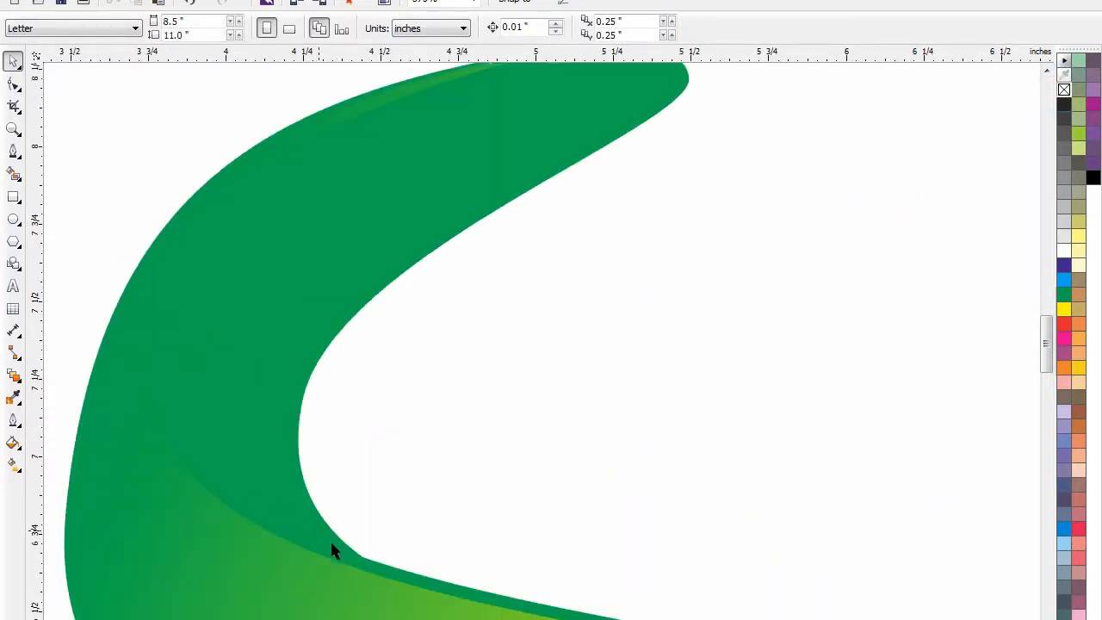
click(395, 578)
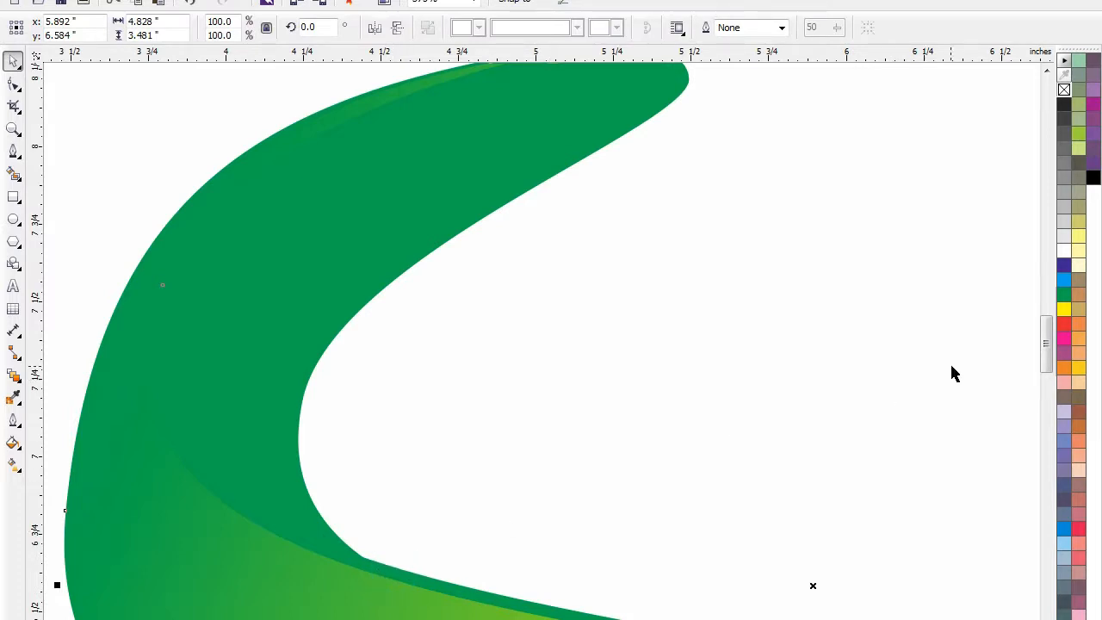
click(1063, 295)
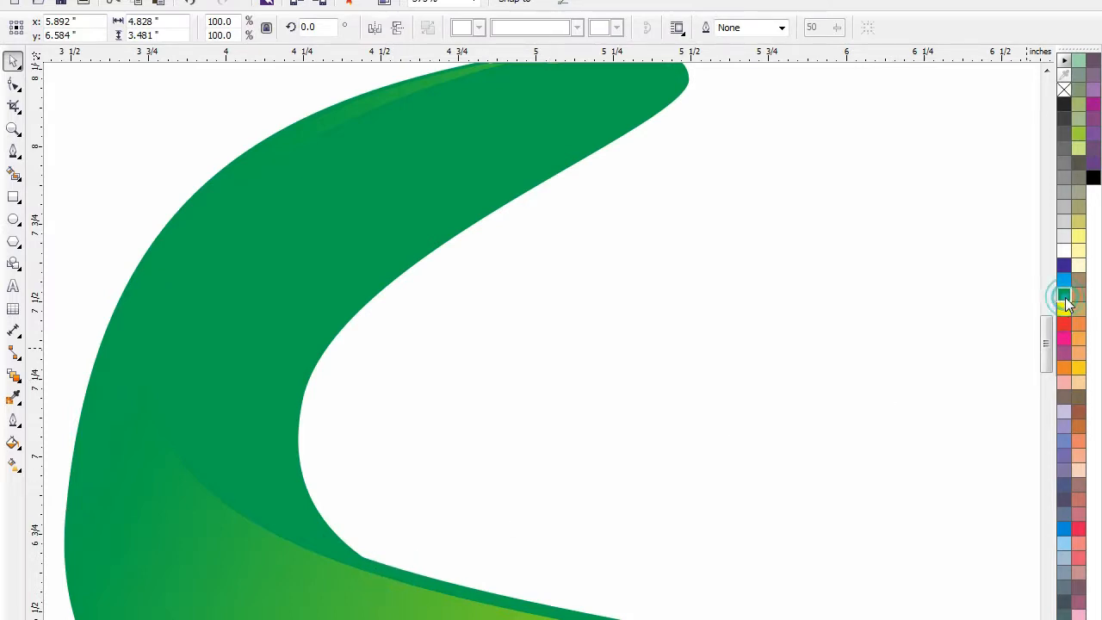
click(823, 425)
scroll(749, 428, down, 3)
key(F2)
drag(330, 305, 929, 573)
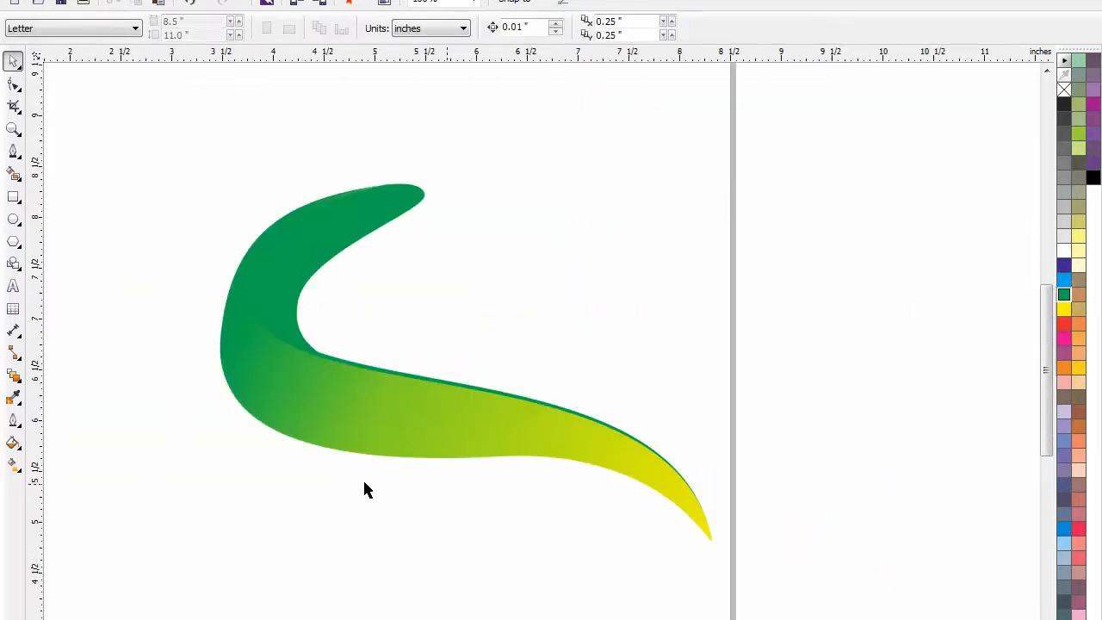
click(368, 427)
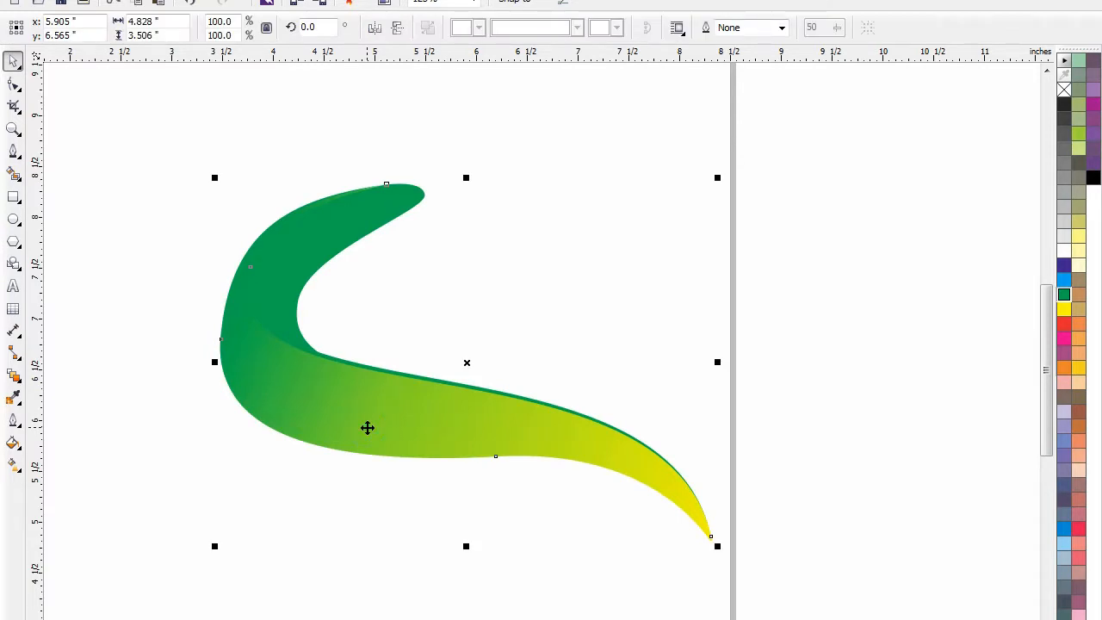
key(alt+w)
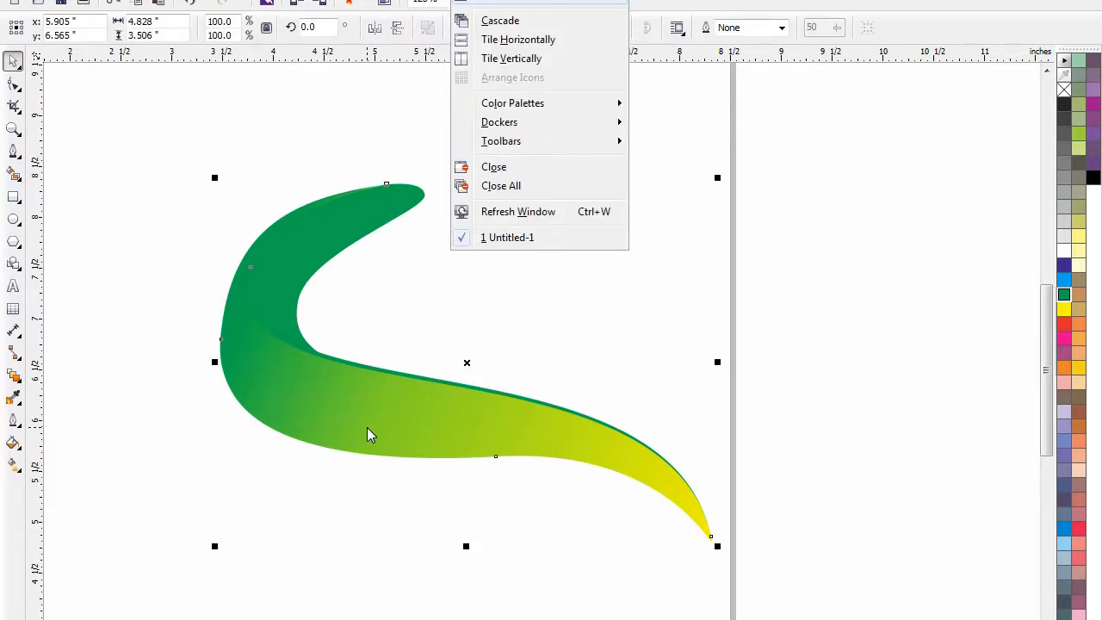
key(alt+e)
key(m)
click(738, 244)
click(414, 361)
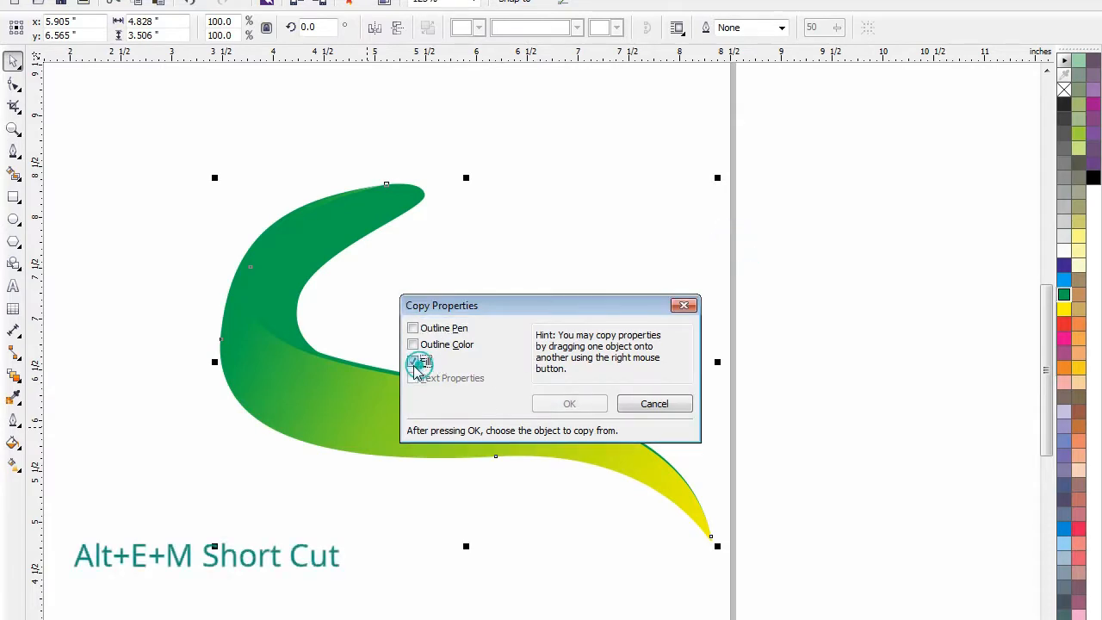
click(567, 402)
click(353, 407)
click(658, 417)
click(628, 441)
click(658, 418)
click(774, 409)
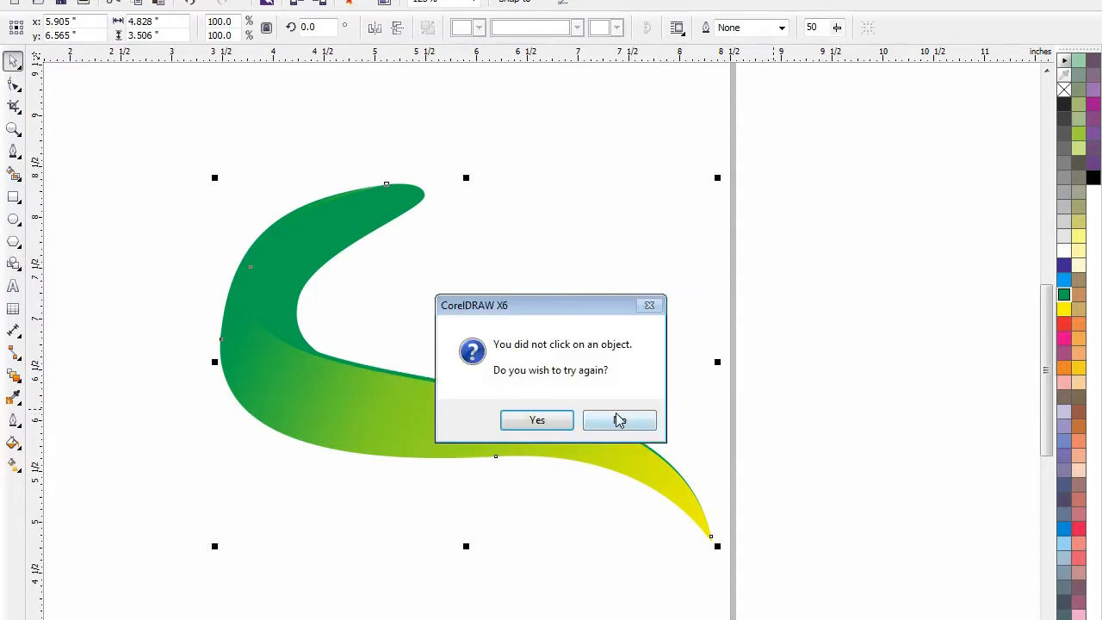
click(619, 418)
click(806, 426)
click(331, 361)
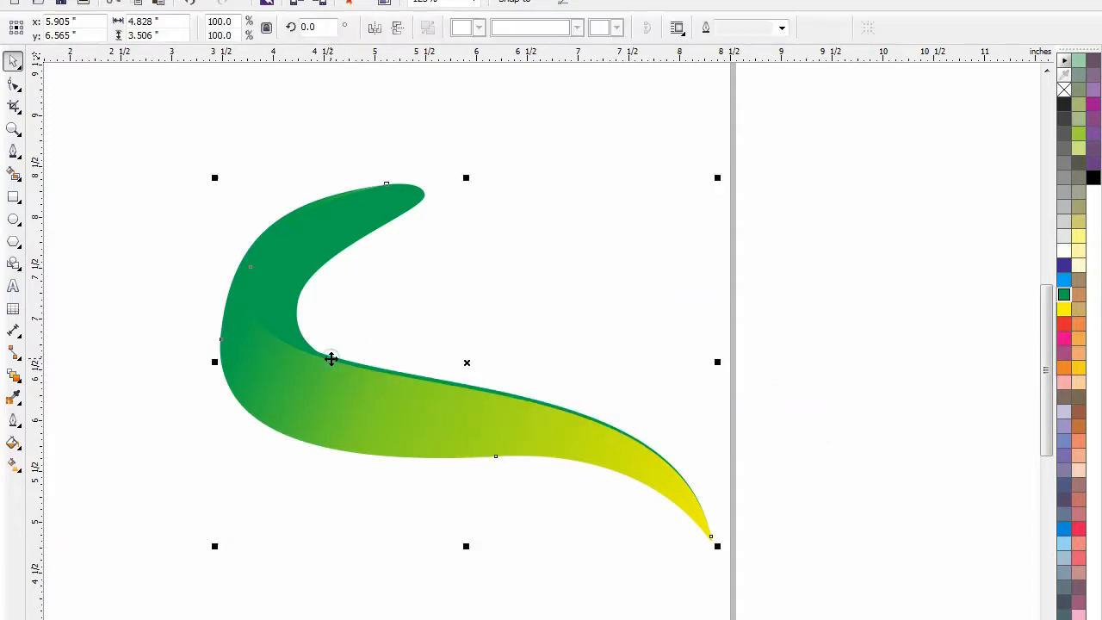
key(Delete)
key(ctrl+z)
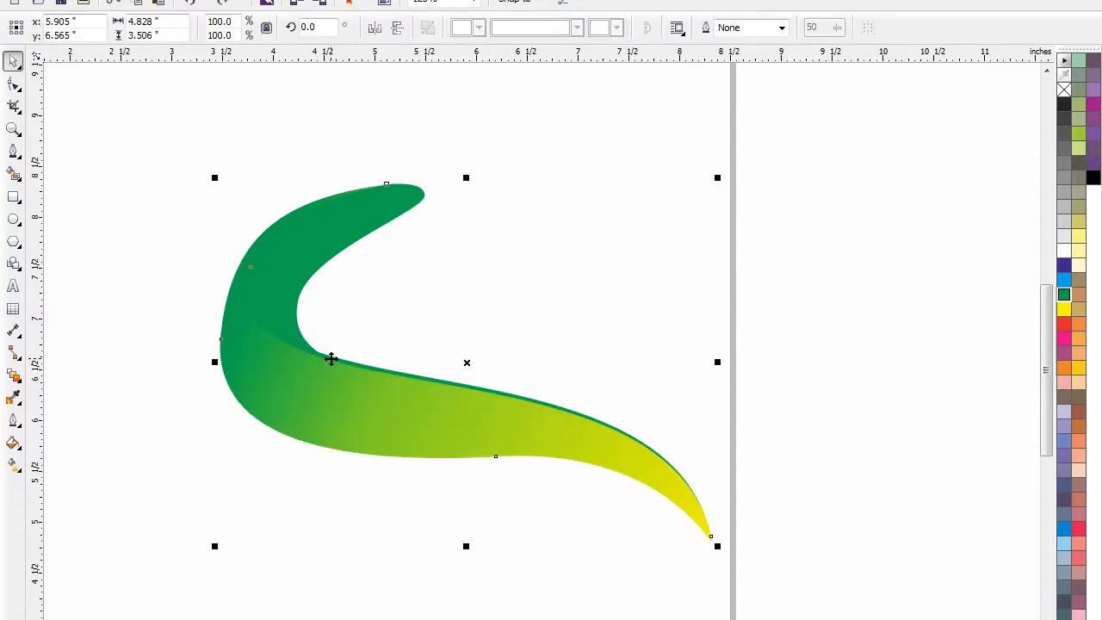
Copy only the fill property from the front shape to the narrow band shape behind it
click(309, 347)
key(Delete)
key(ctrl+z)
key(alt+e)
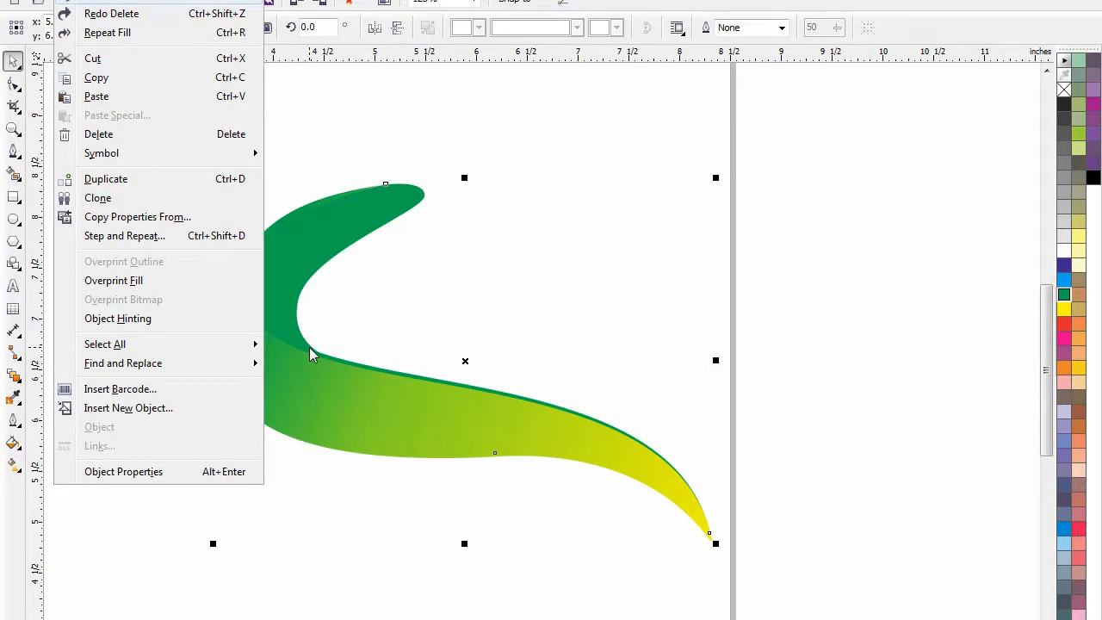
key(m)
click(569, 403)
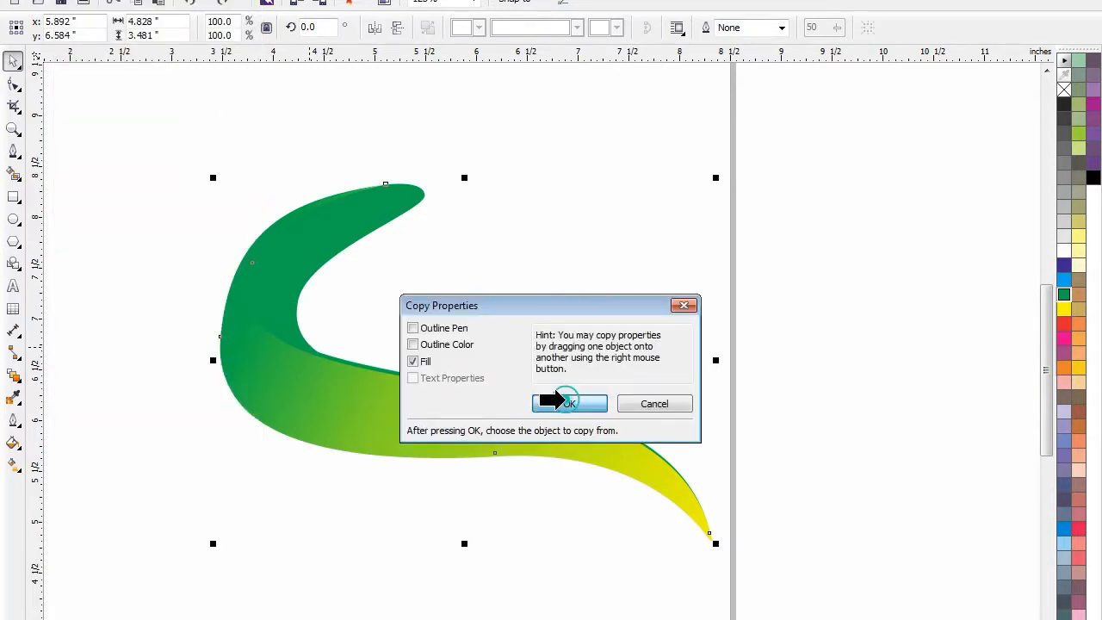
click(493, 420)
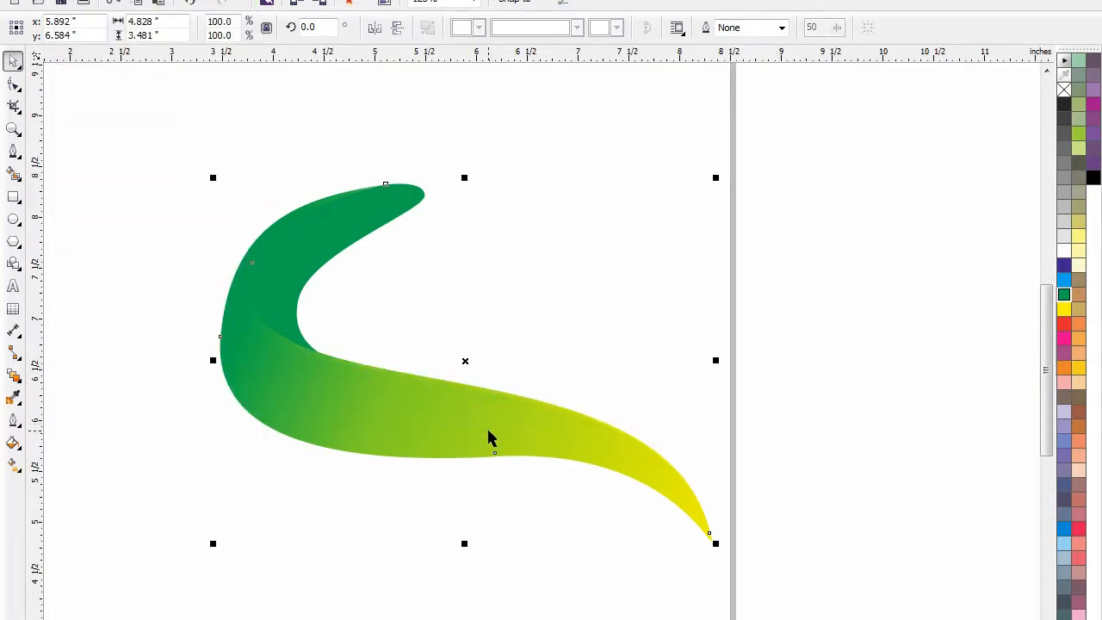
Steepen the band's gradient to about 299°, starting it above the form and ending it at the front shape's lower edge
key(g)
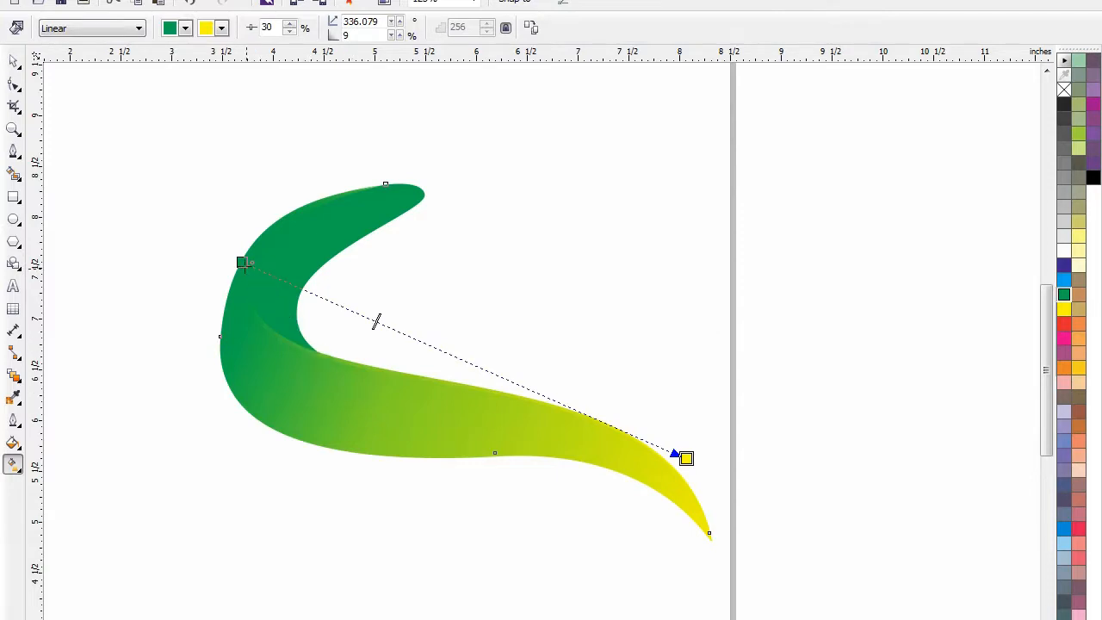
drag(240, 260, 215, 190)
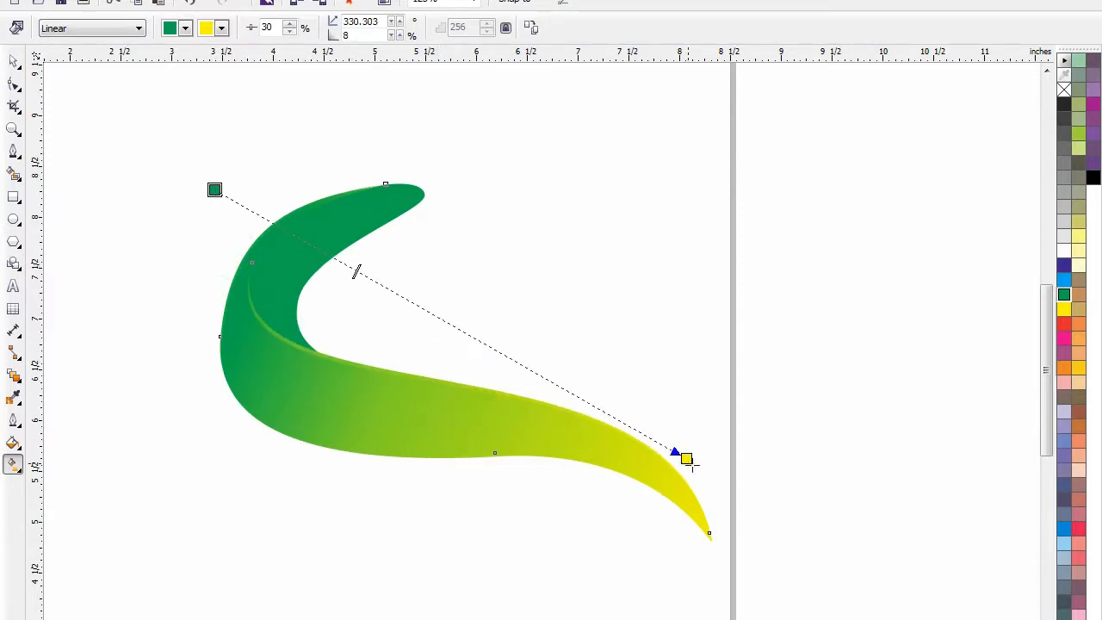
drag(686, 458, 543, 465)
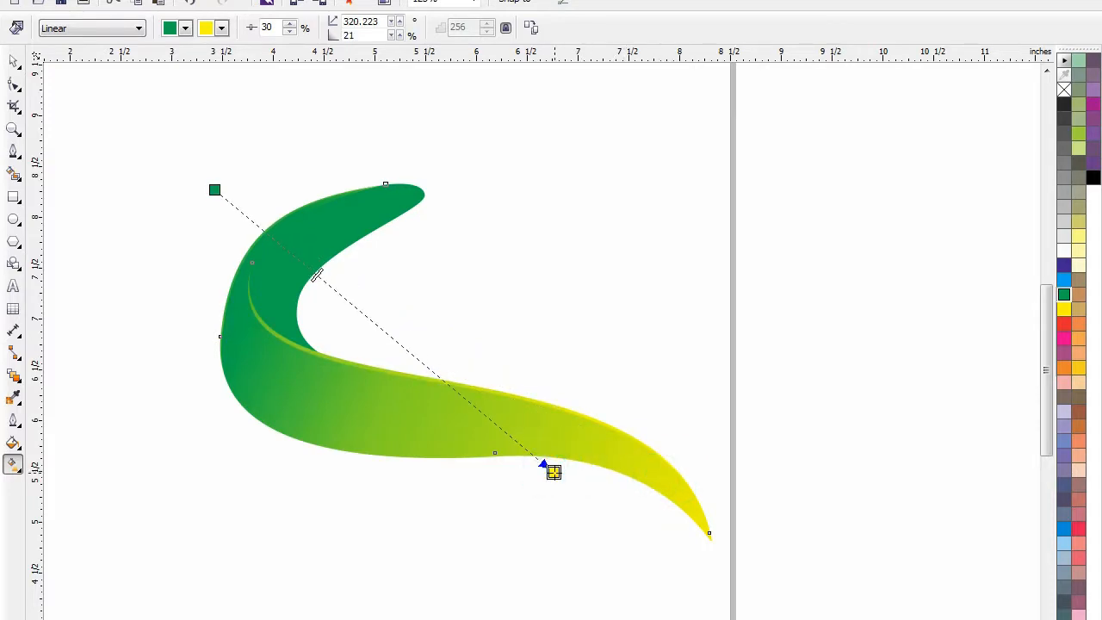
drag(211, 188, 214, 111)
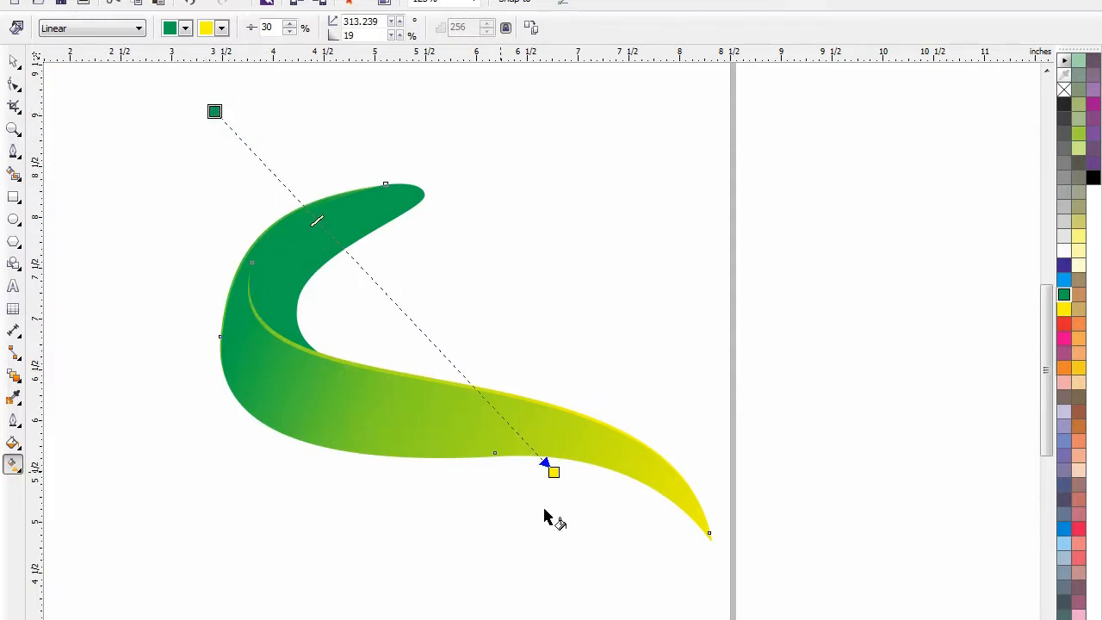
drag(547, 473, 408, 462)
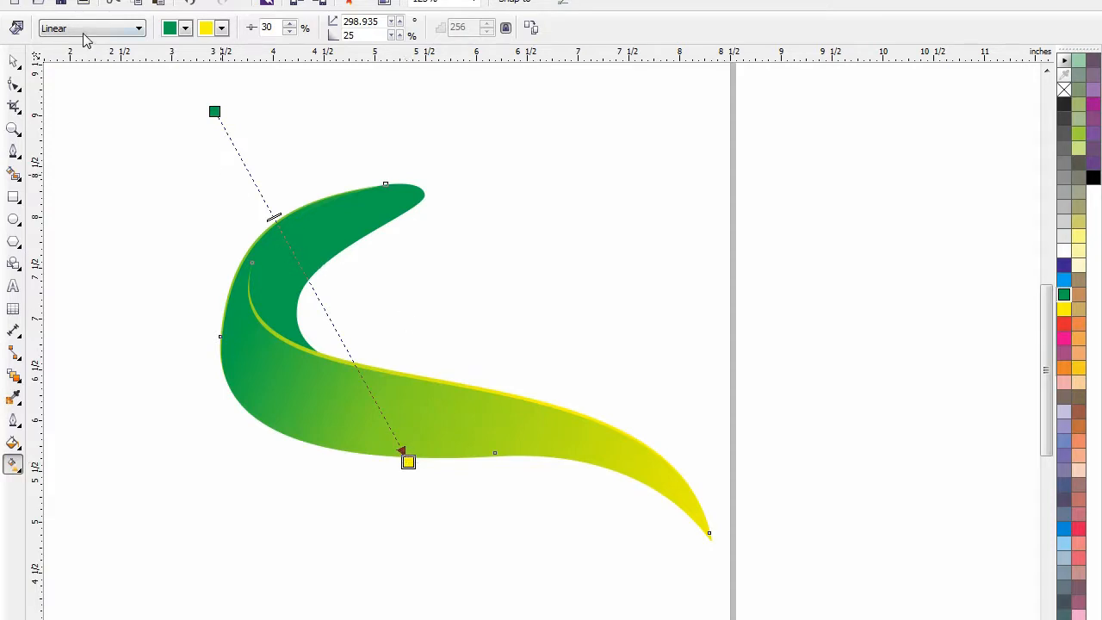
click(16, 65)
click(709, 273)
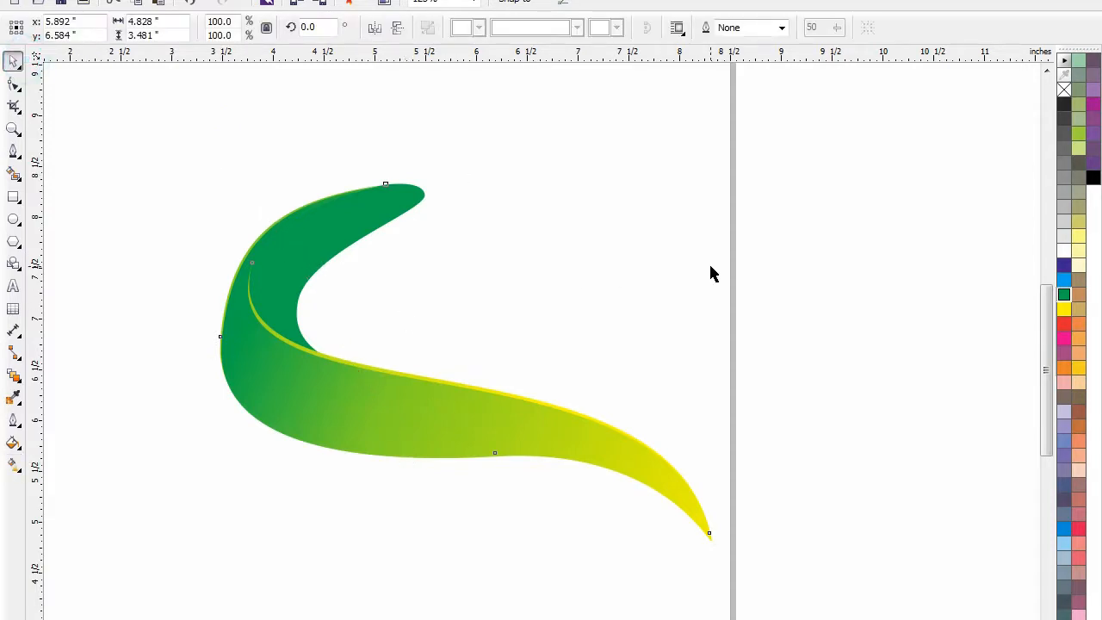
Switch the front shape's fountain fill to a custom color blend and set its end color to green
click(387, 424)
key(F11)
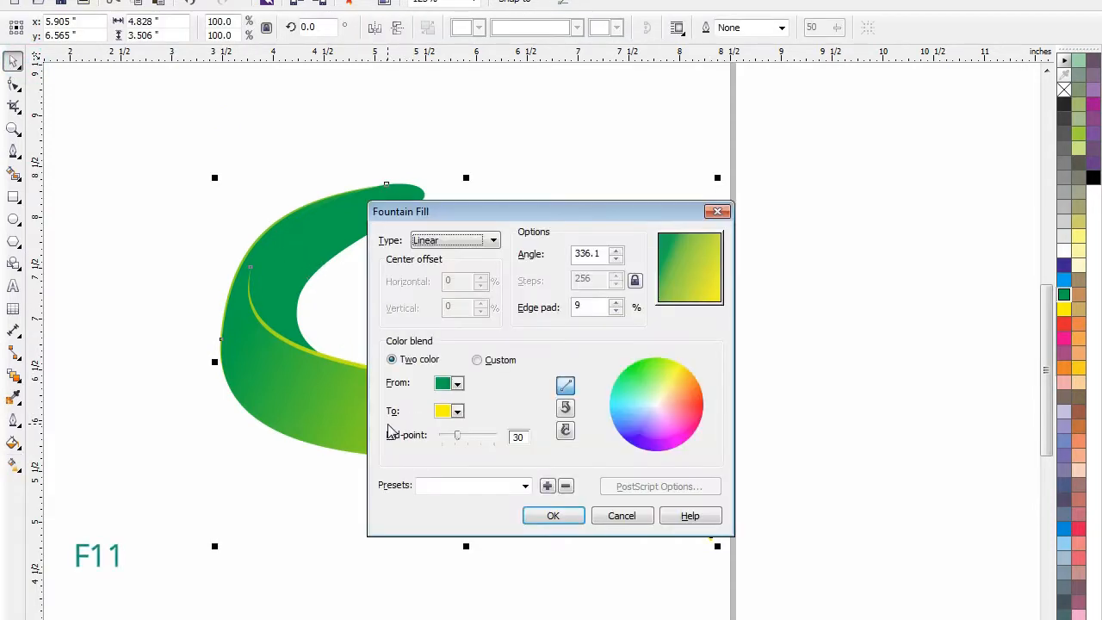
click(477, 361)
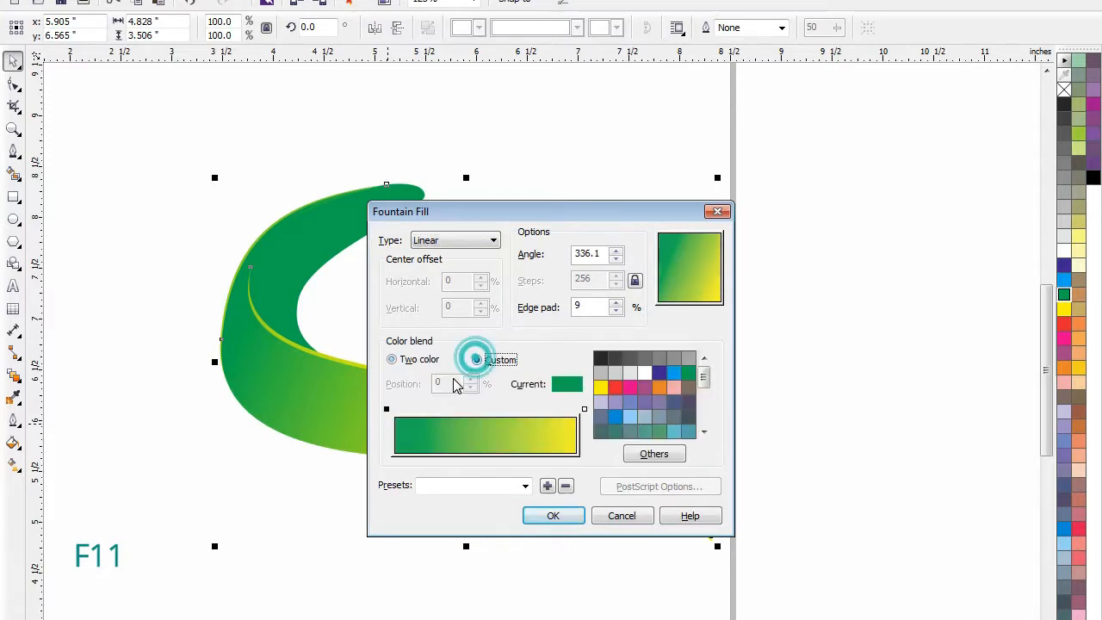
click(583, 410)
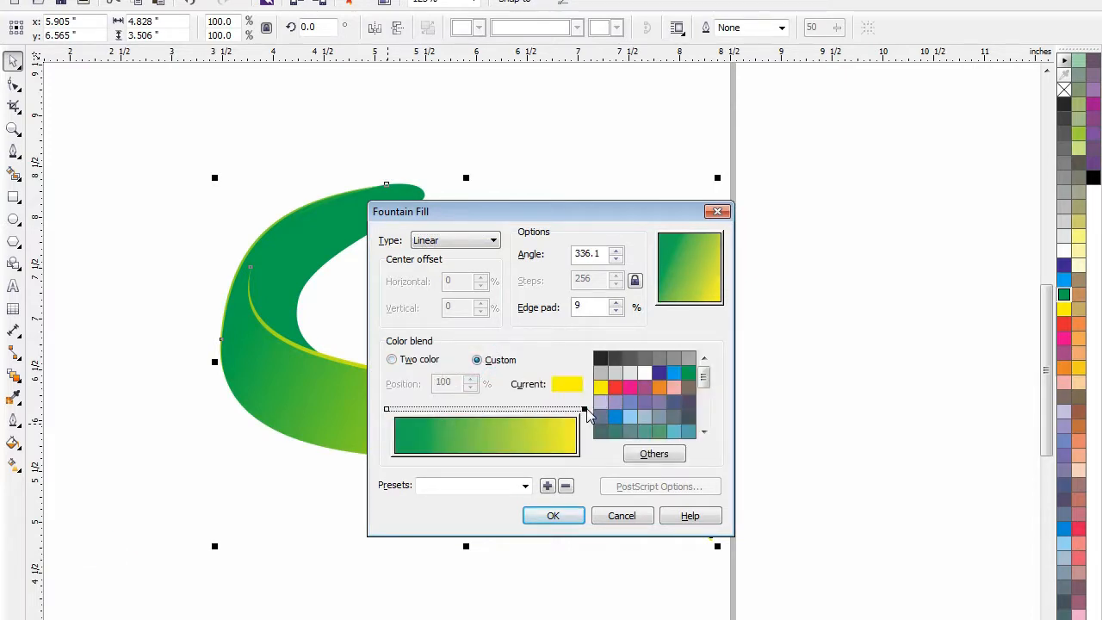
Set the start color of the front shape's gradient to dark green, CMYK 100, 0, 100, 30, and apply the fill
click(387, 411)
click(661, 456)
click(399, 245)
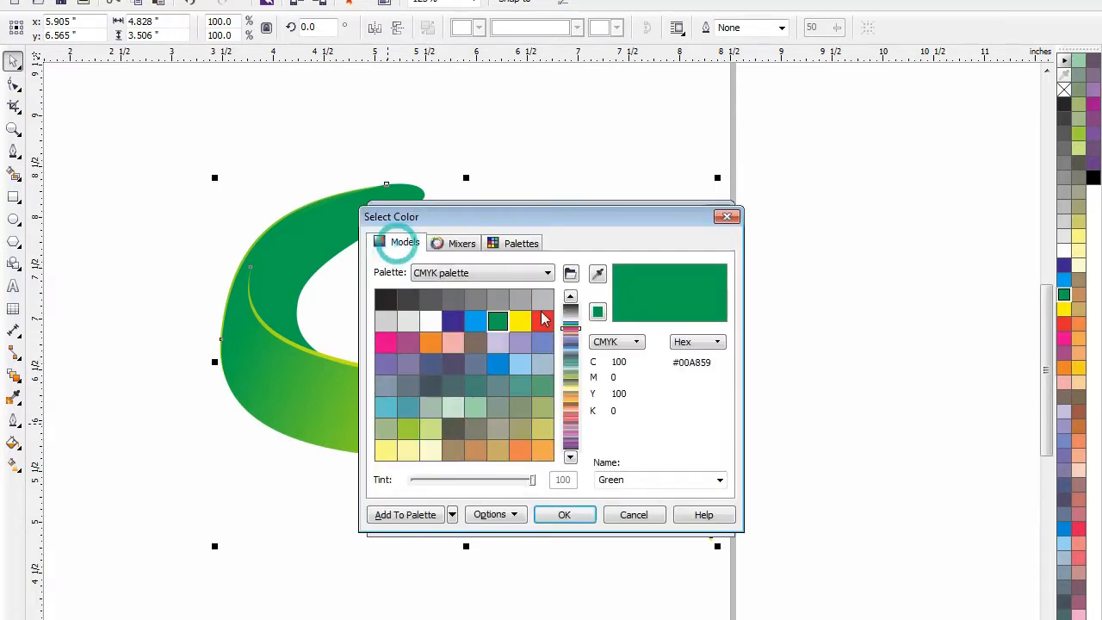
double_click(628, 437)
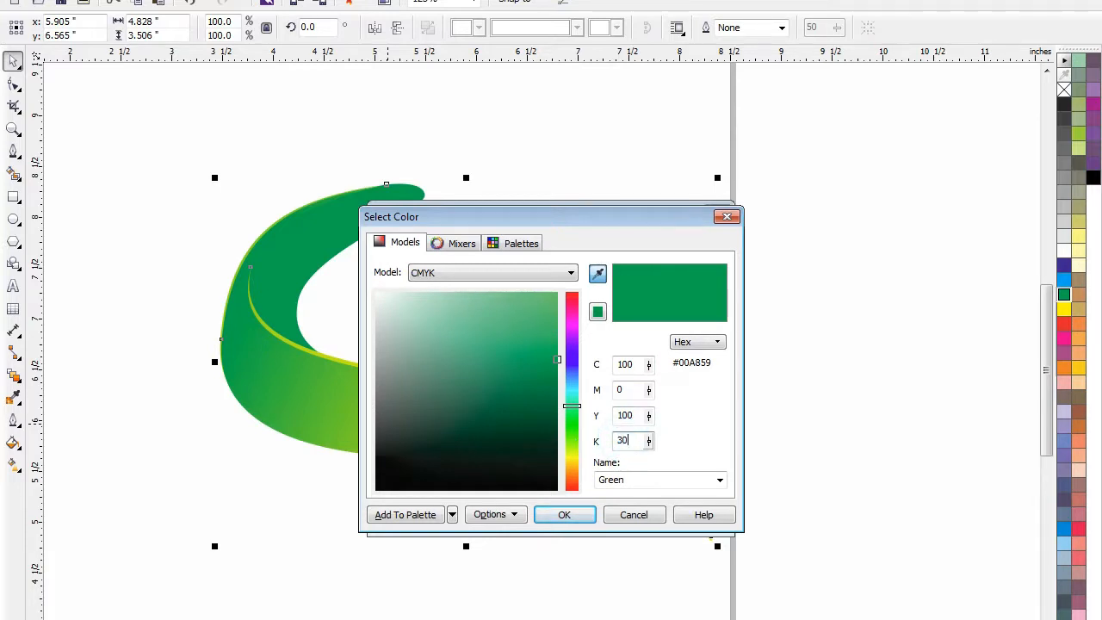
key(Return)
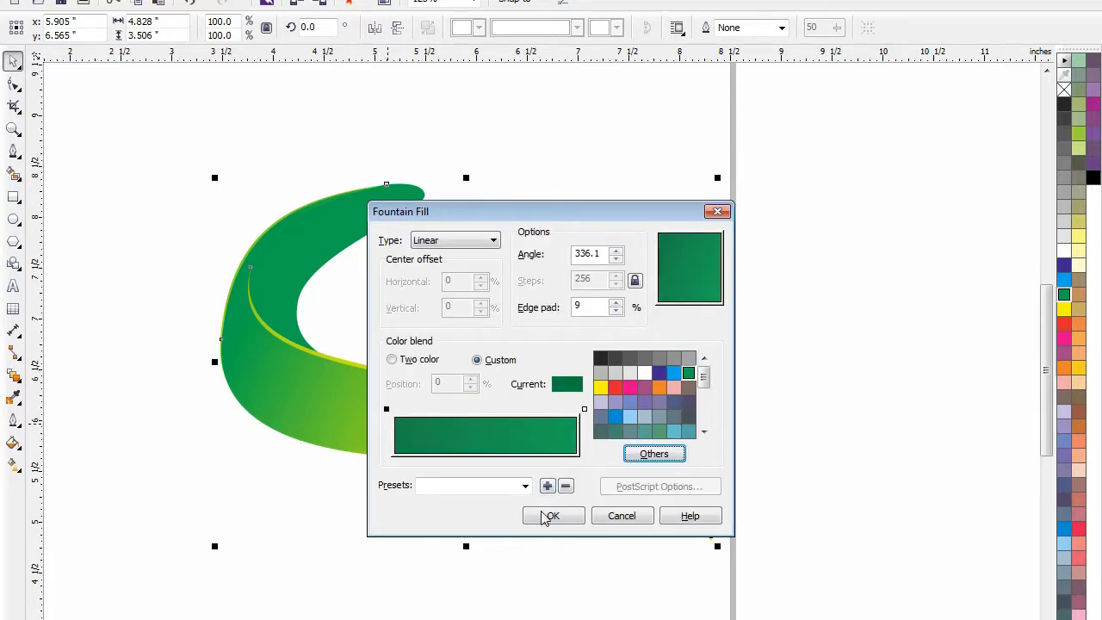
click(549, 514)
click(725, 296)
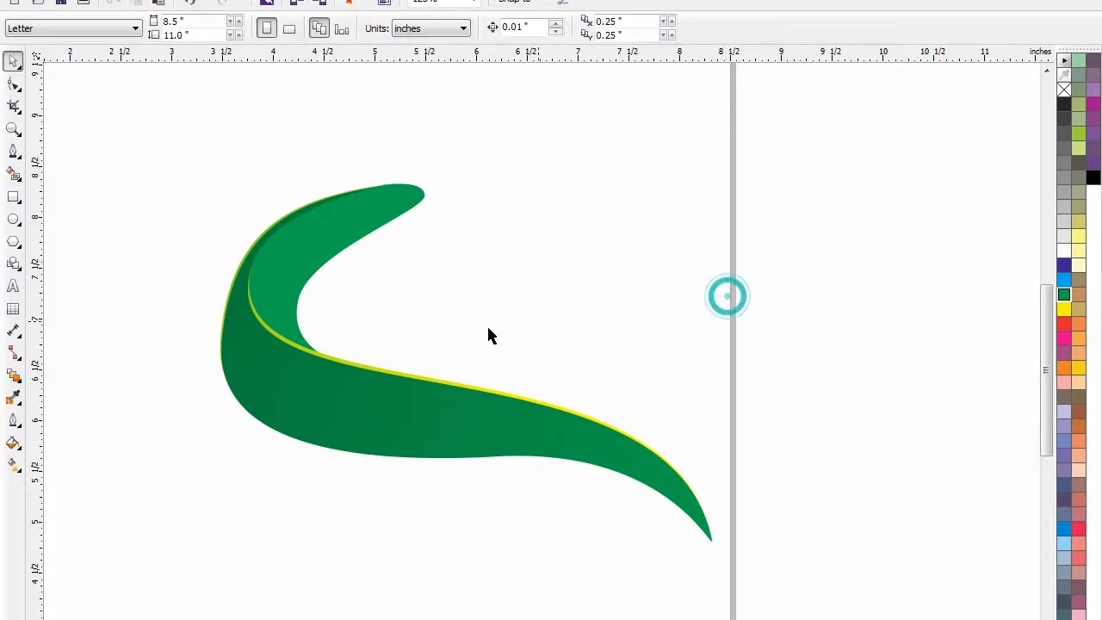
Copy the fill property from the front shape to the back shape that forms the upper curl
click(278, 278)
right_click(279, 281)
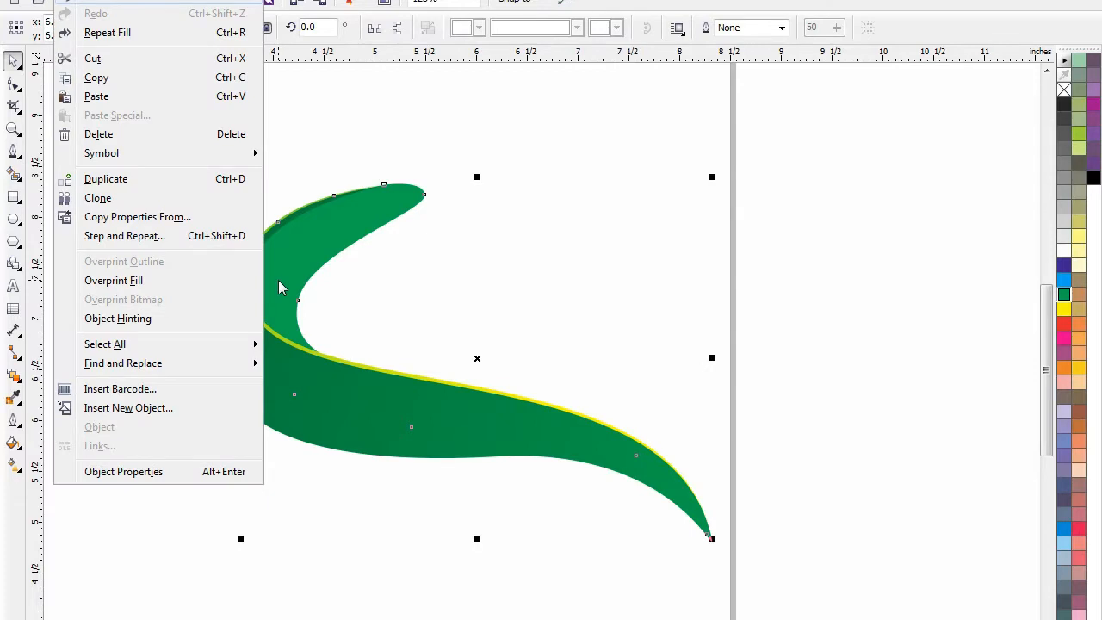
click(138, 216)
click(566, 401)
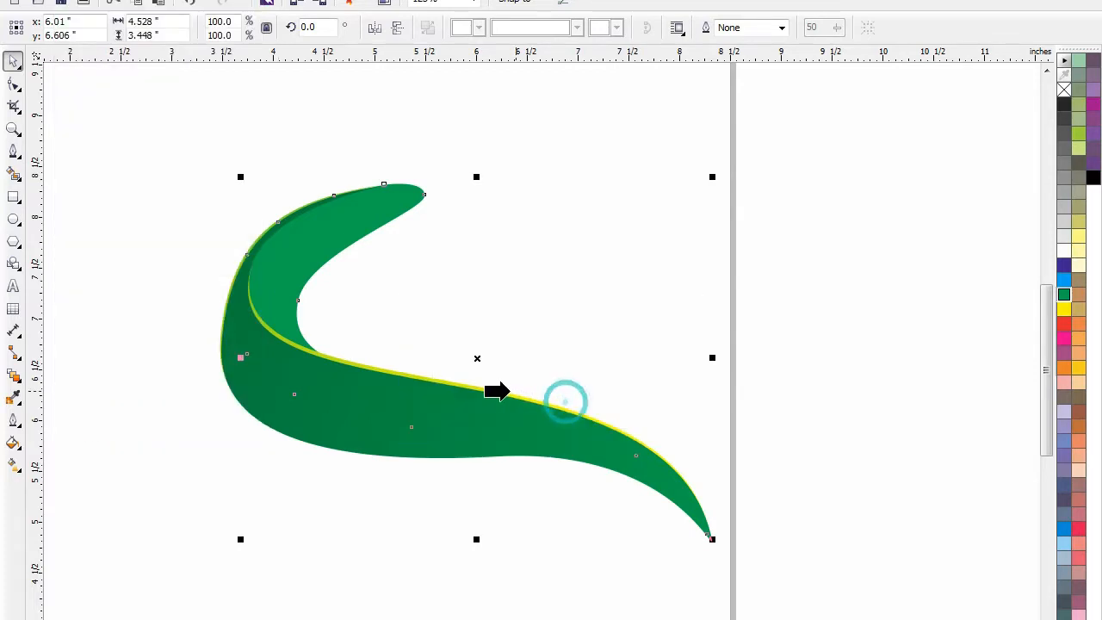
click(354, 389)
click(556, 228)
Redirect the back shape's gradient to about 45°, starting at the form's outer left edge and ending just above the curl's tip
click(374, 237)
key(g)
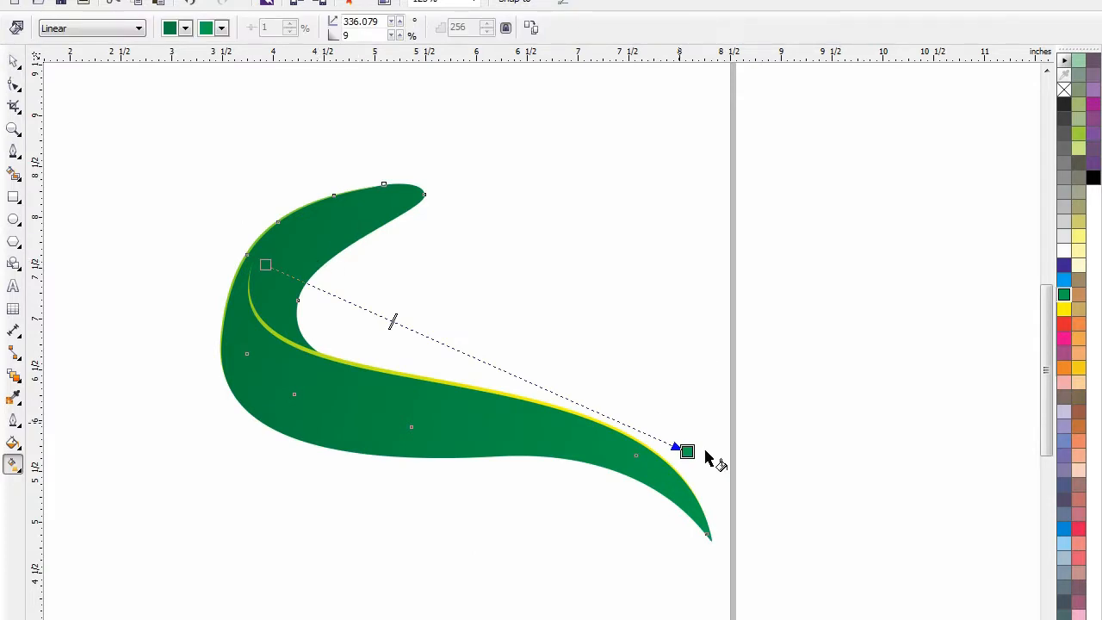
drag(686, 450, 332, 190)
drag(263, 265, 237, 353)
key(ctrl+z)
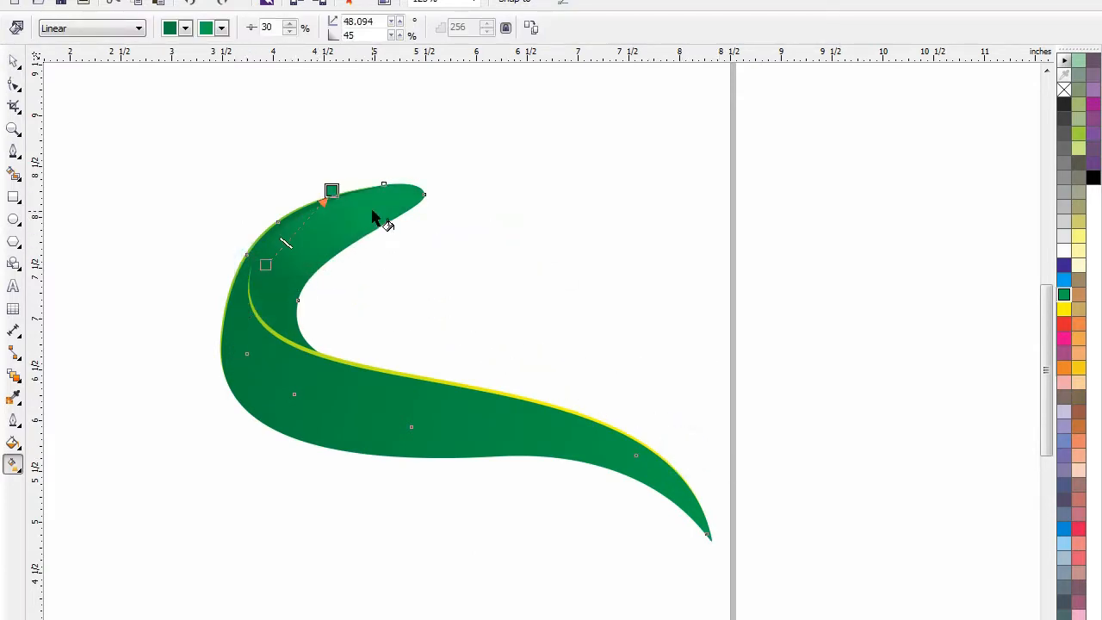
drag(331, 190, 387, 136)
drag(267, 267, 276, 367)
drag(387, 135, 350, 218)
drag(277, 368, 283, 289)
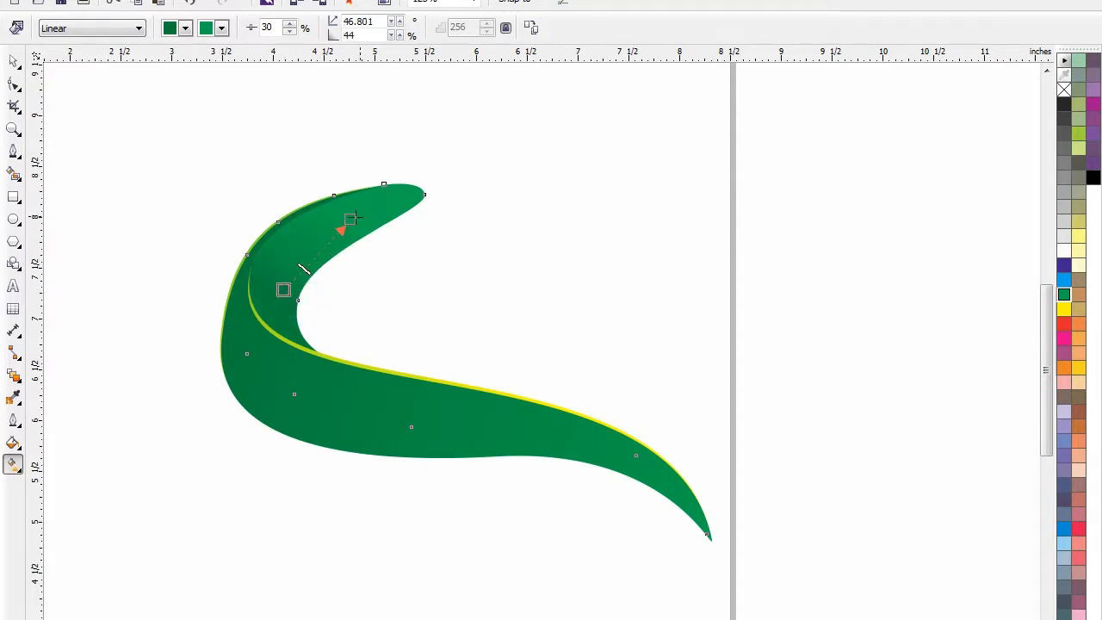
drag(350, 218, 399, 169)
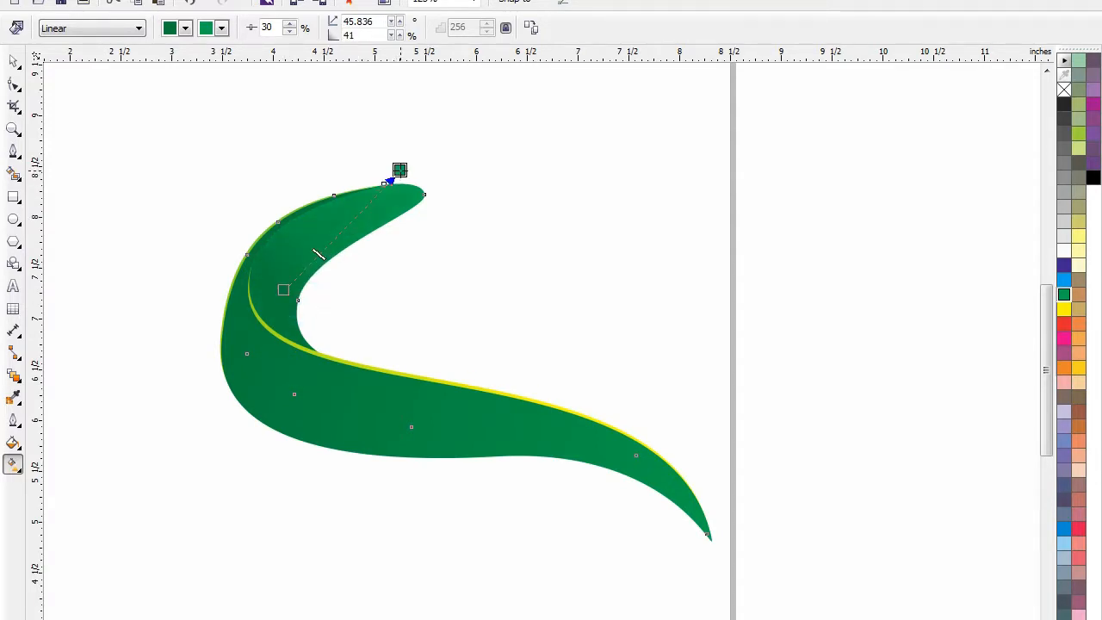
drag(283, 290, 227, 342)
Adjust the front shape's gradient to about 350°, starting inside its lower-left curve and ending near the tapering tail
click(355, 394)
drag(730, 543, 692, 486)
drag(222, 343, 278, 411)
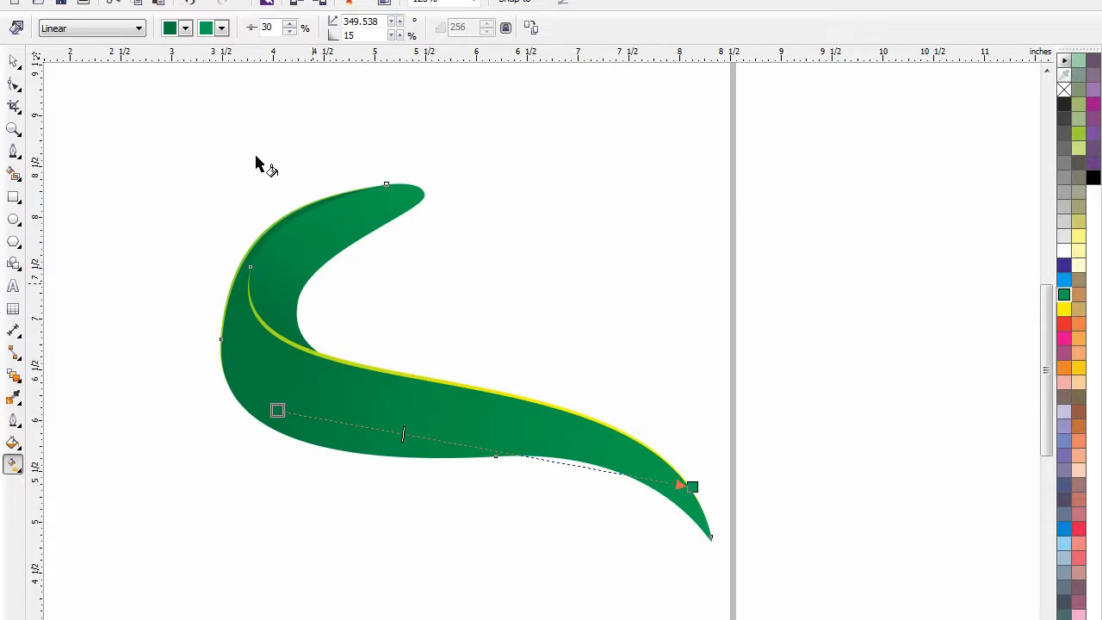
click(13, 61)
click(93, 155)
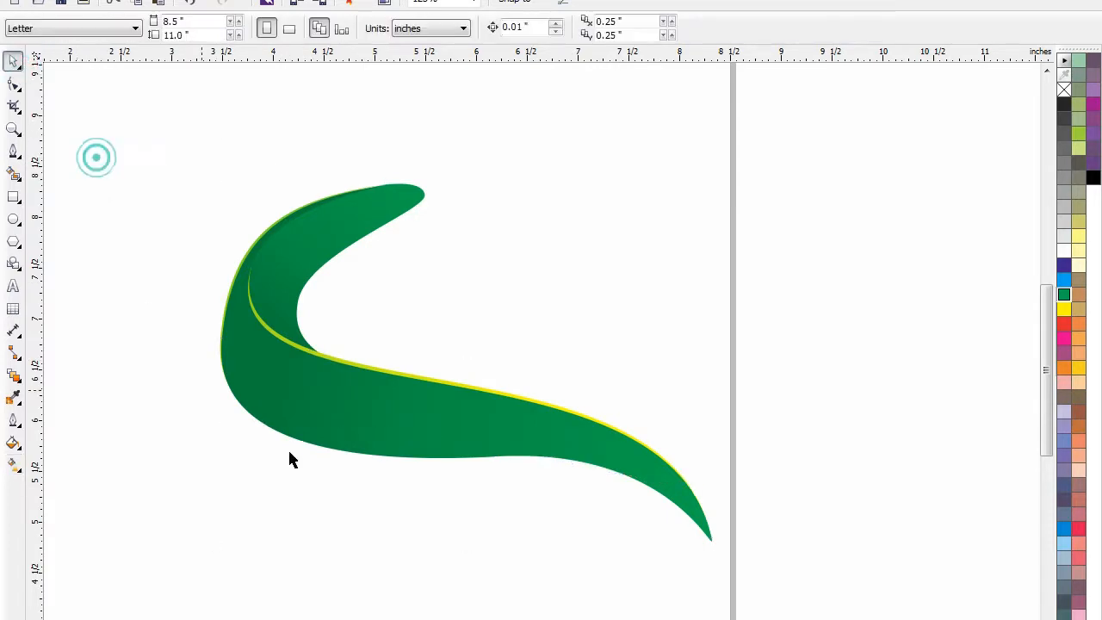
Add a one-step inside contour to the front shape with an offset of about 0.097 inch
click(360, 411)
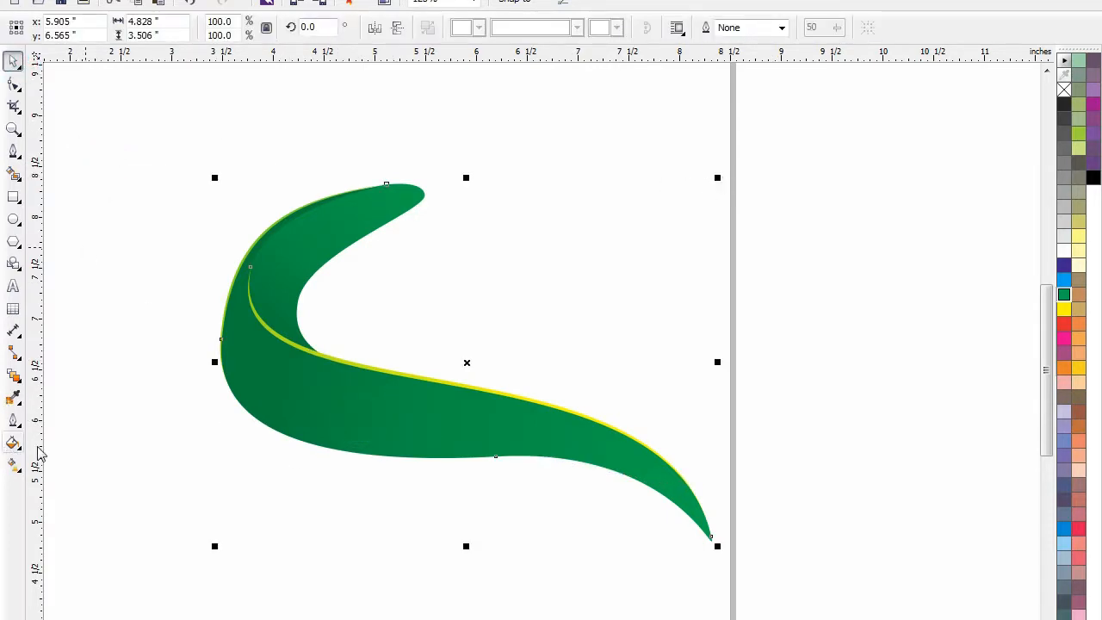
click(19, 396)
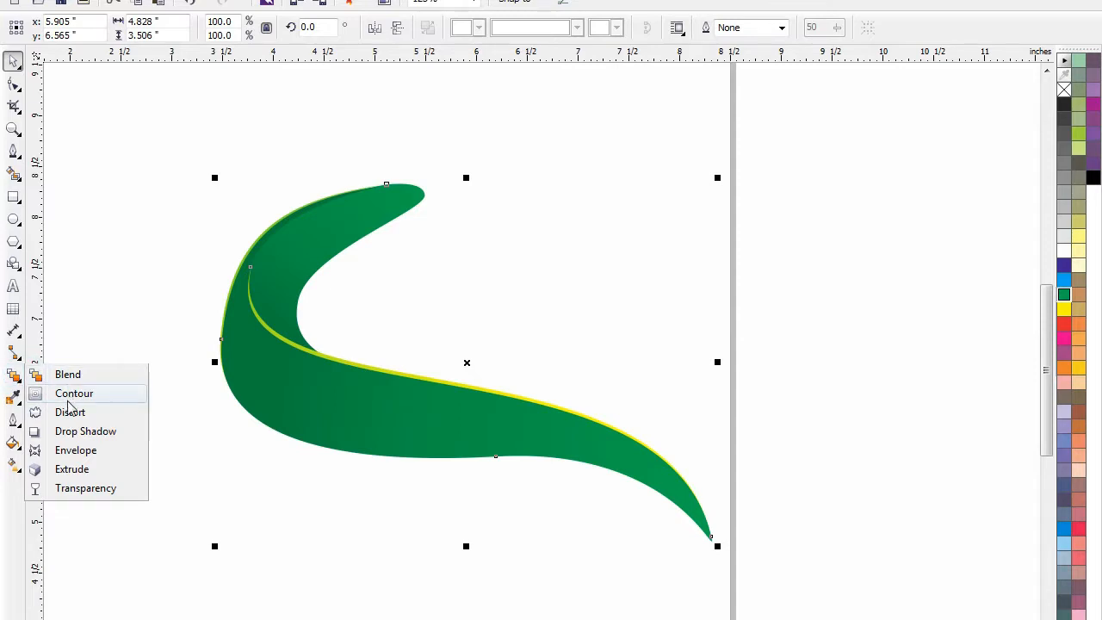
click(70, 393)
click(247, 357)
mouse_move(234, 362)
mouse_down()
mouse_move(261, 370)
mouse_move(224, 362)
mouse_up()
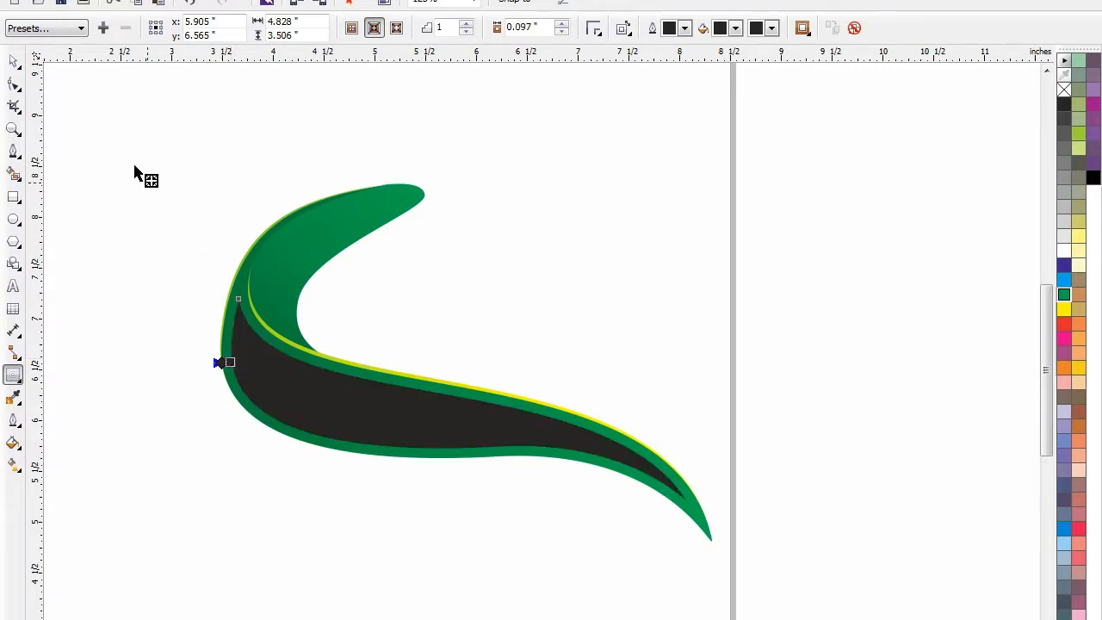
Break the contour group apart to separate the inner shape from the front shape
click(13, 60)
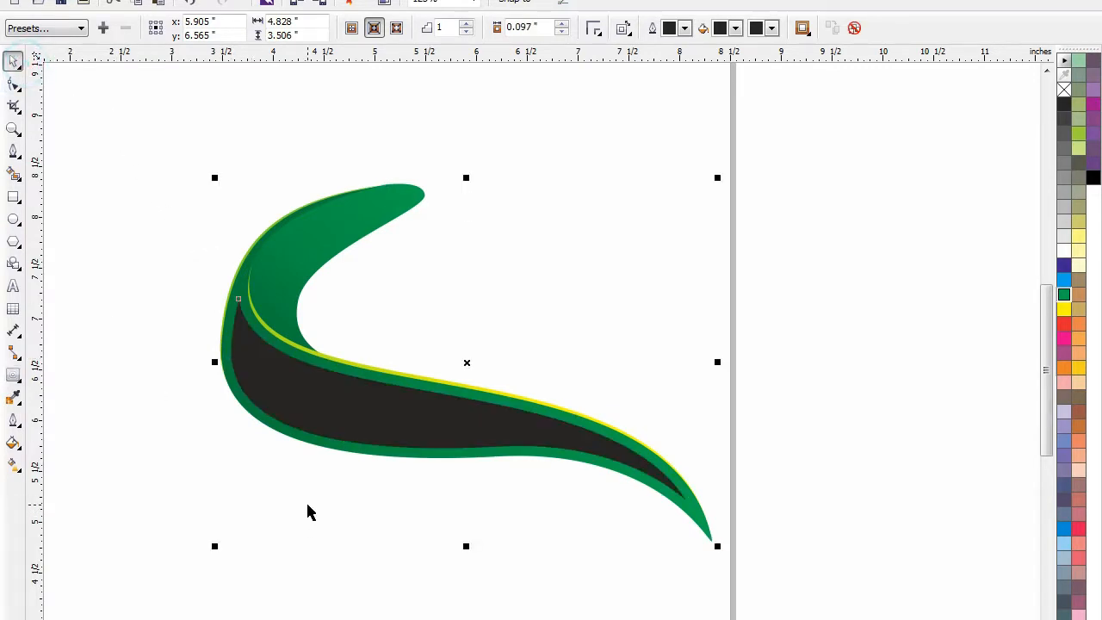
click(144, 0)
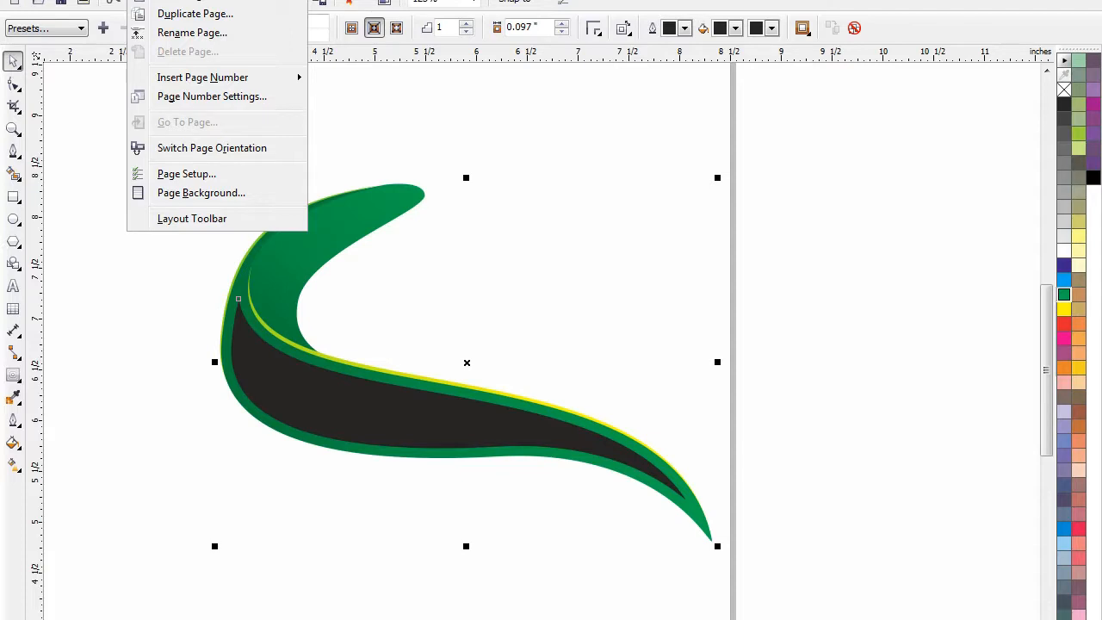
mouse_move(196, 0)
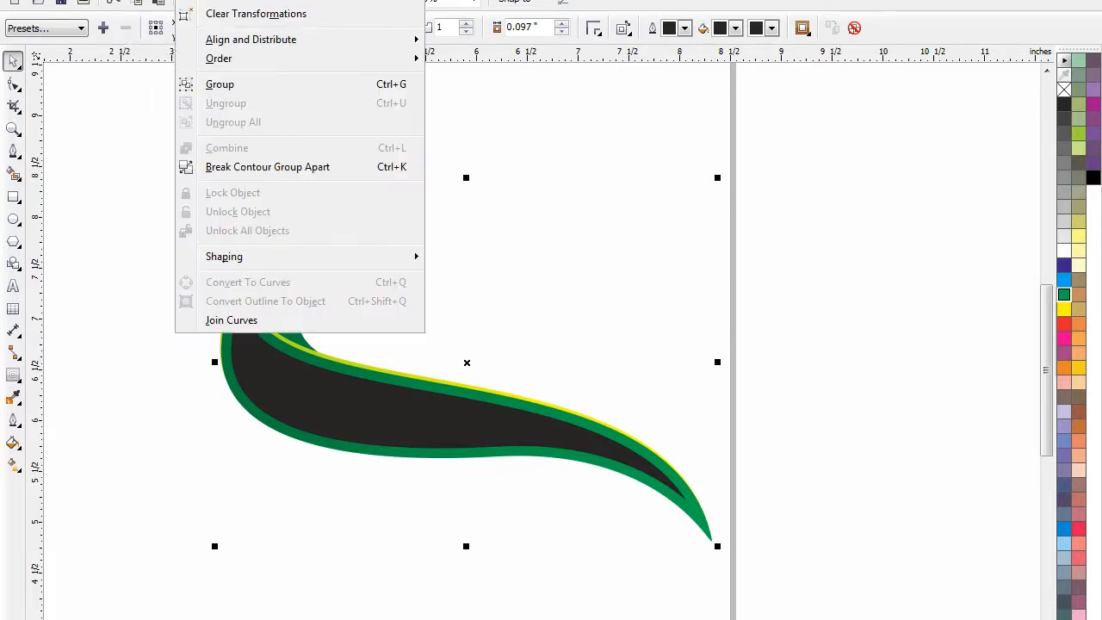
click(248, 169)
click(181, 549)
Fill the separated inner contour shape with white
click(317, 397)
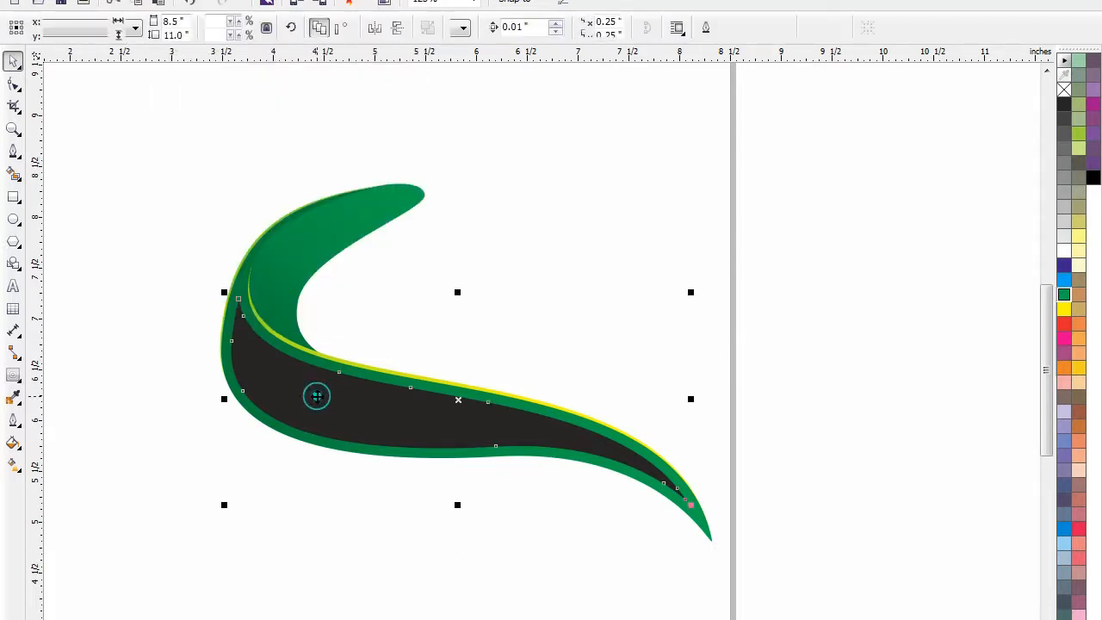
click(1063, 250)
click(637, 234)
Apply a linear transparency at about 312° to the white shape, starting above the form and fading out at the front shape's lower edge
click(379, 438)
click(13, 374)
click(40, 488)
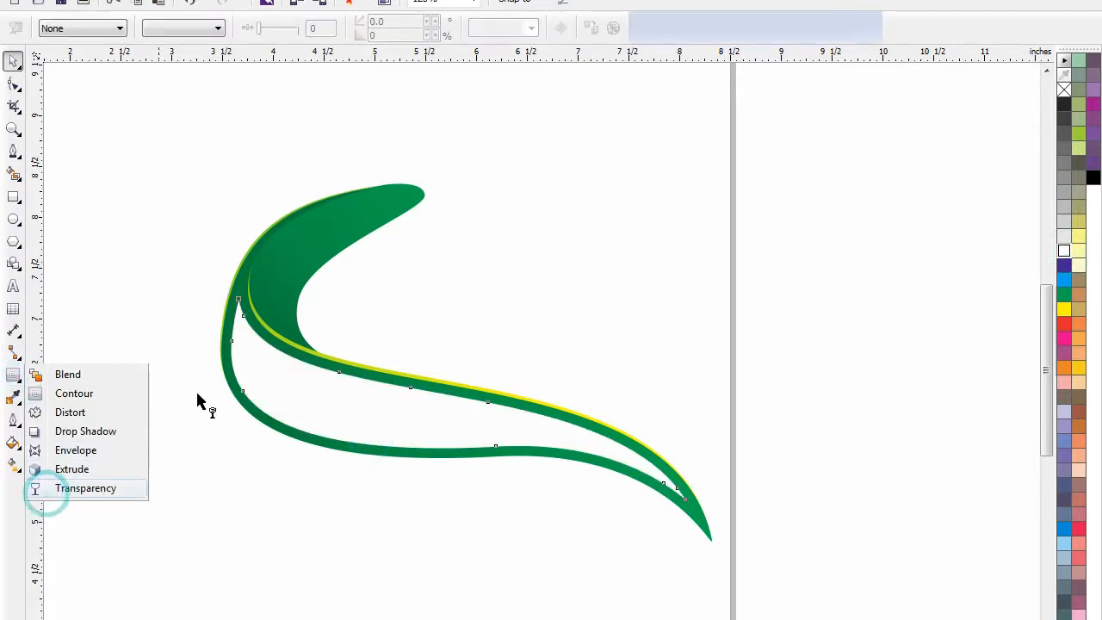
drag(224, 344, 685, 480)
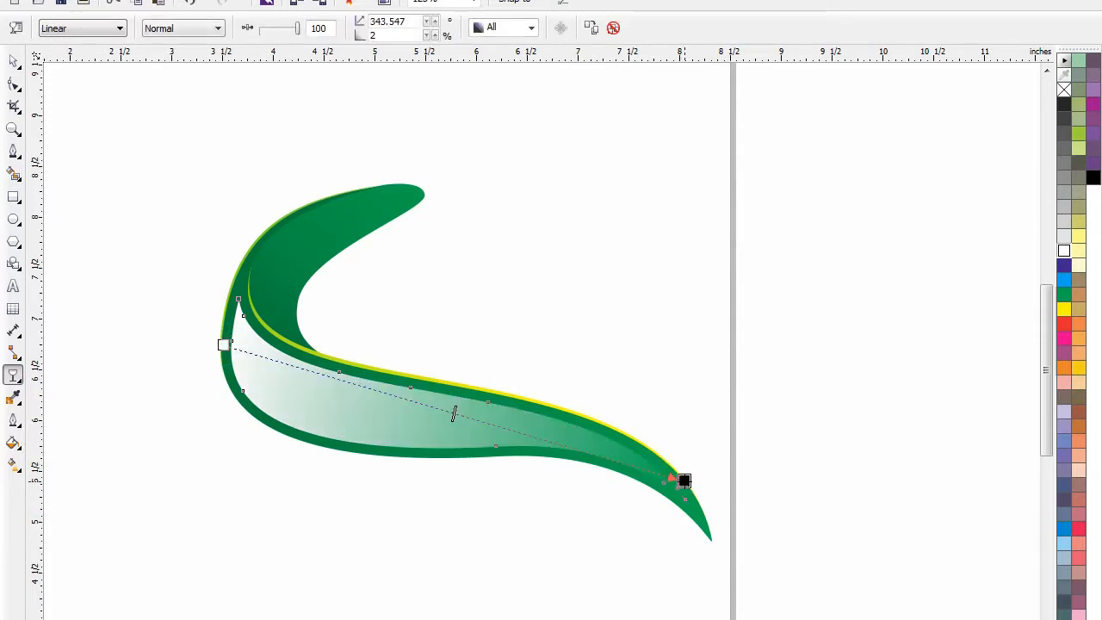
drag(218, 348, 133, 163)
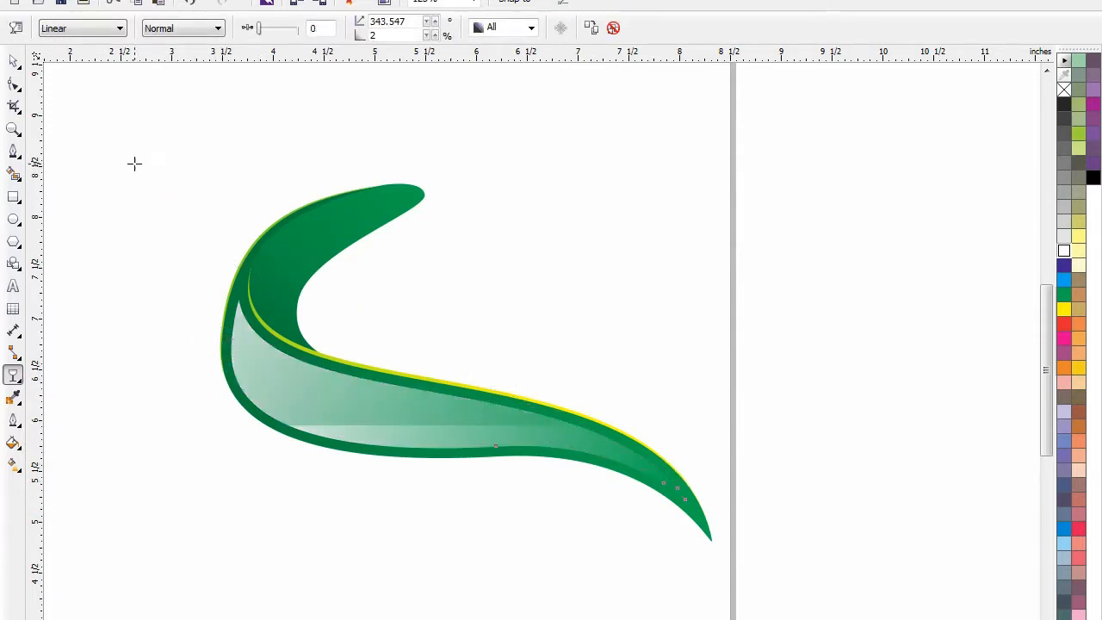
drag(407, 322, 223, 214)
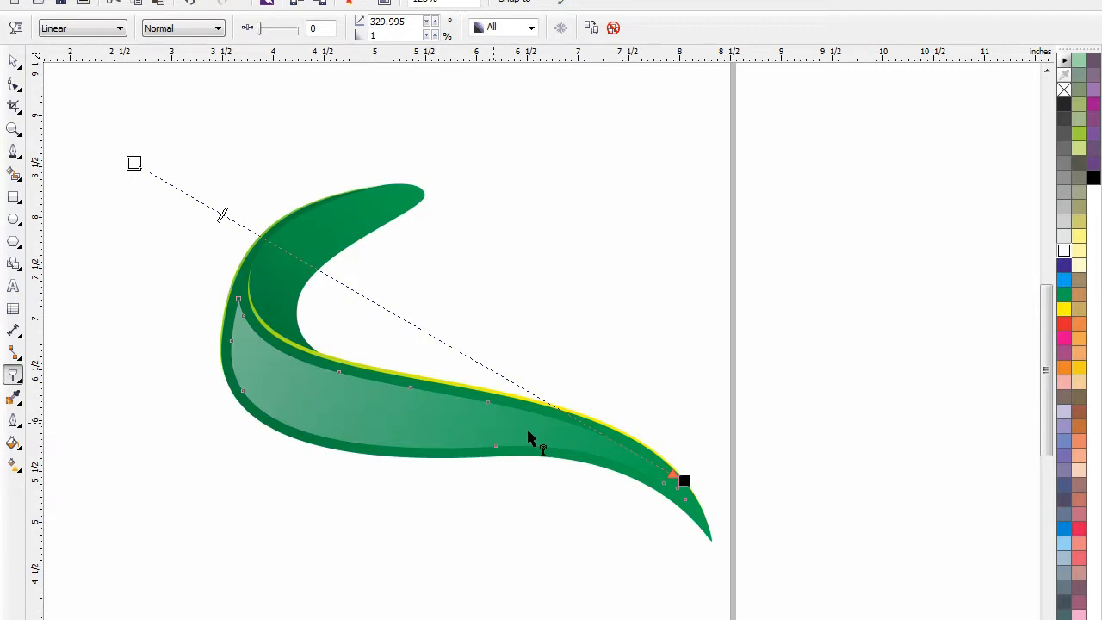
drag(685, 482, 436, 454)
drag(129, 167, 158, 149)
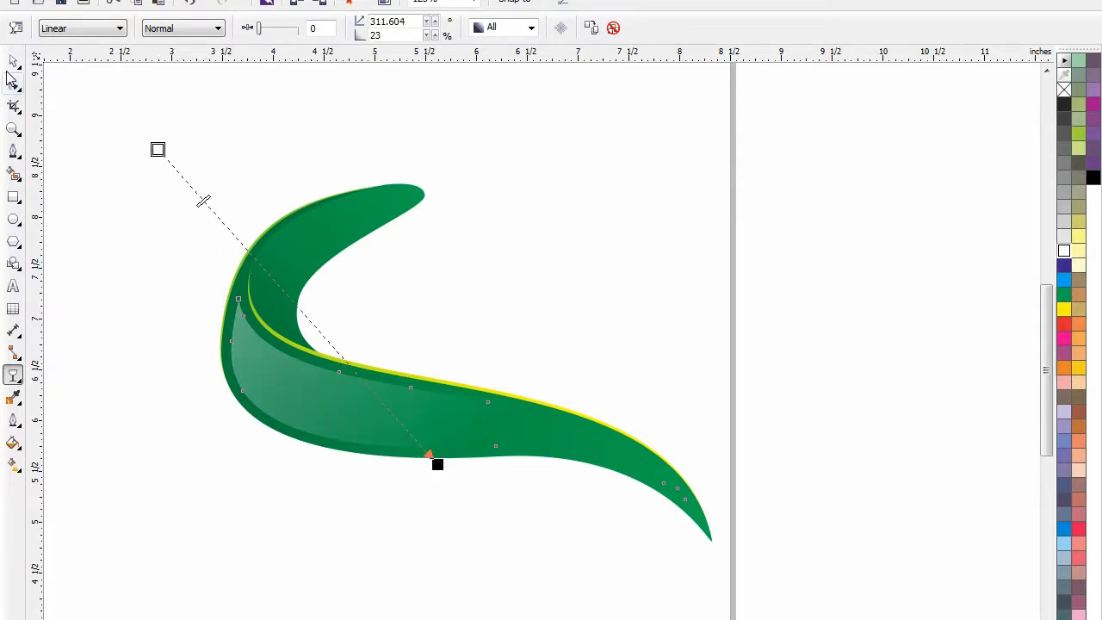
key(space)
click(184, 508)
Select all the shapes of the form and shrink them to about 2.53 by 2.42 inches
scroll(258, 501, down, 2)
key(F2)
drag(605, 242, 3, 617)
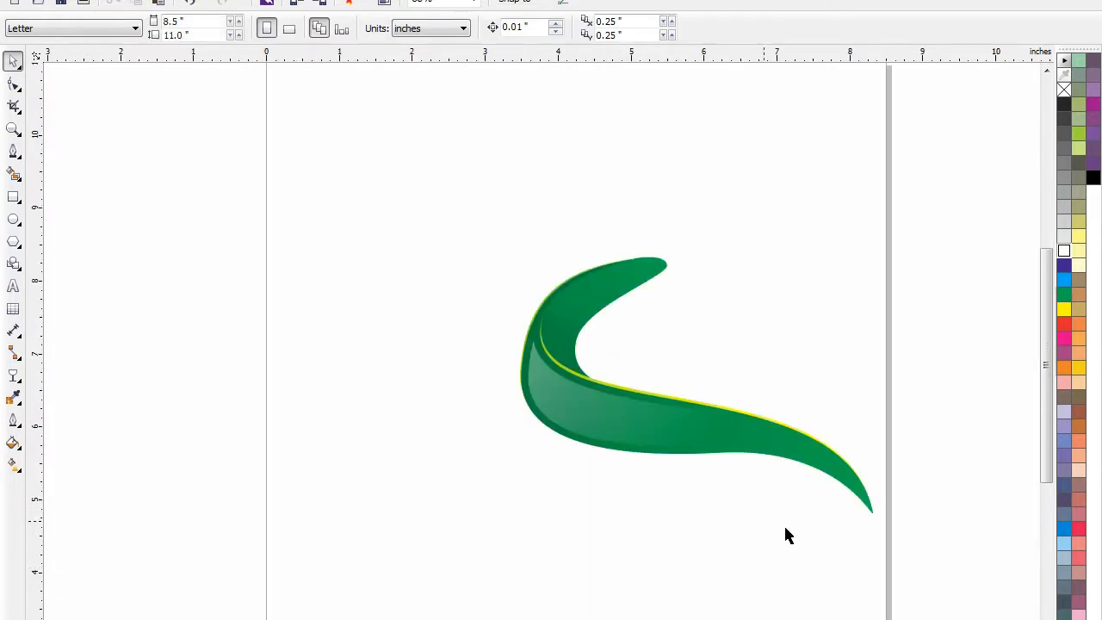
drag(871, 560, 456, 211)
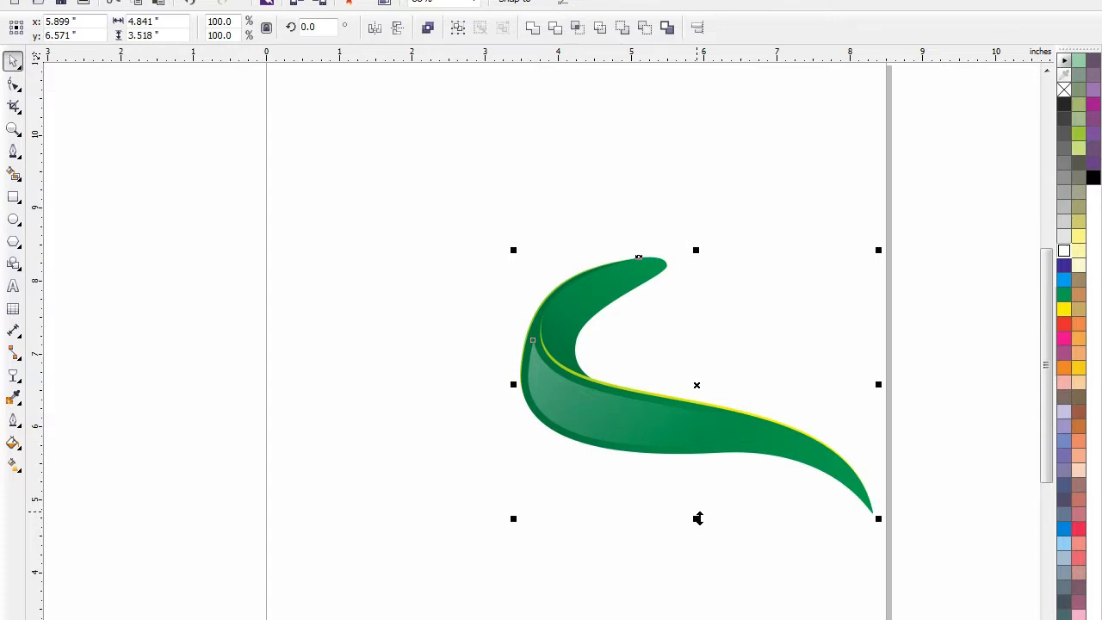
drag(700, 525, 680, 600)
drag(671, 517, 664, 452)
drag(873, 187, 788, 267)
click(665, 374)
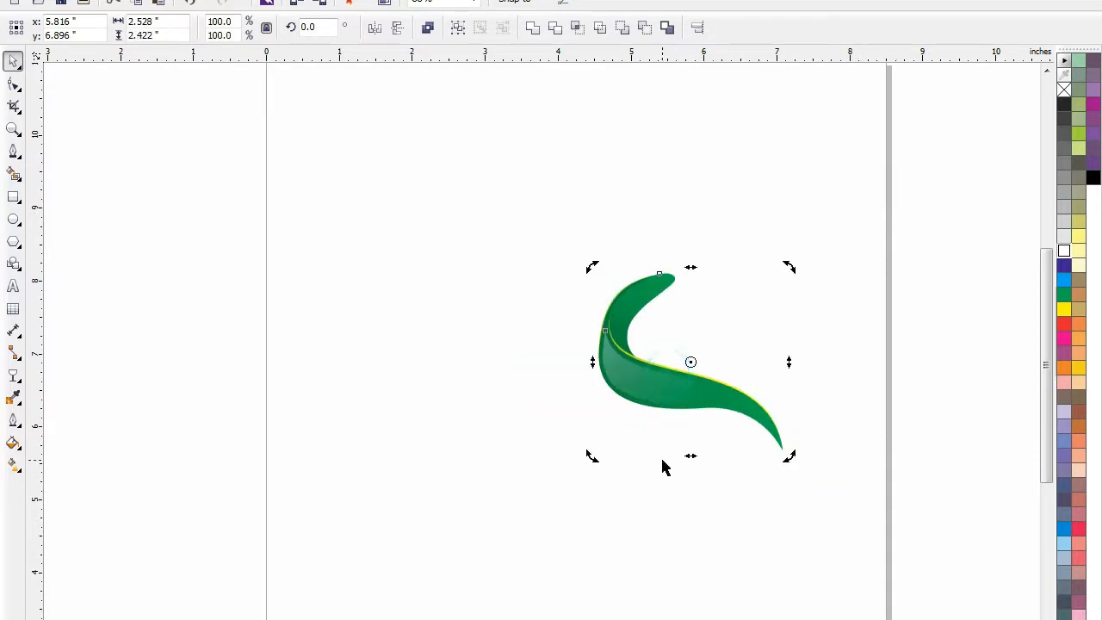
click(697, 529)
click(677, 374)
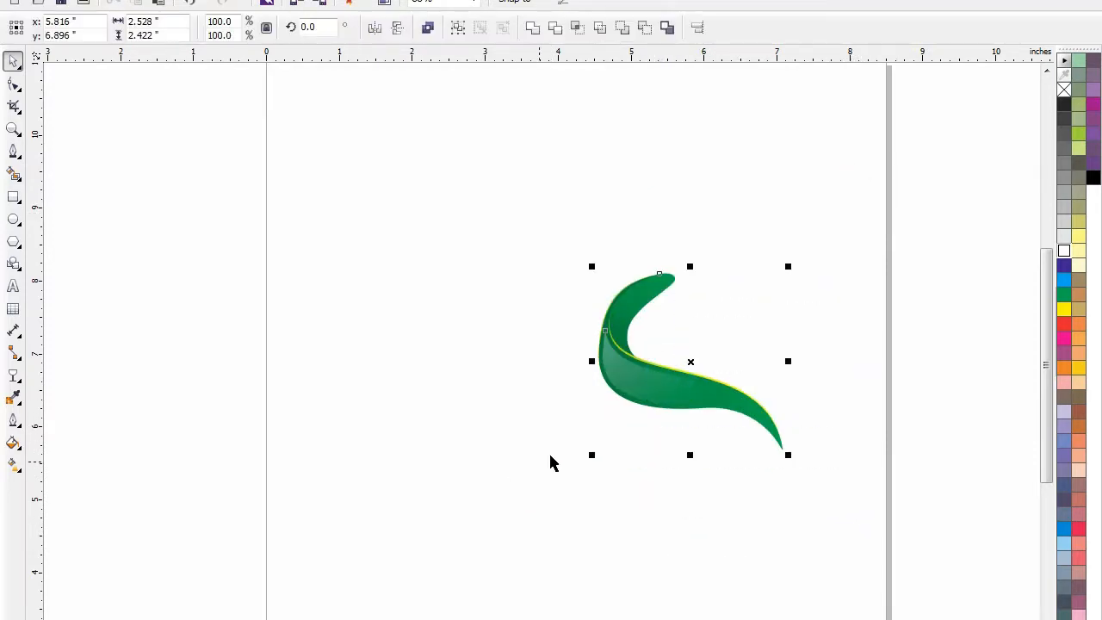
Move the whole form up and left to about x 4.33, y 7.95 inches and paste a copy of it in place
drag(661, 383, 572, 312)
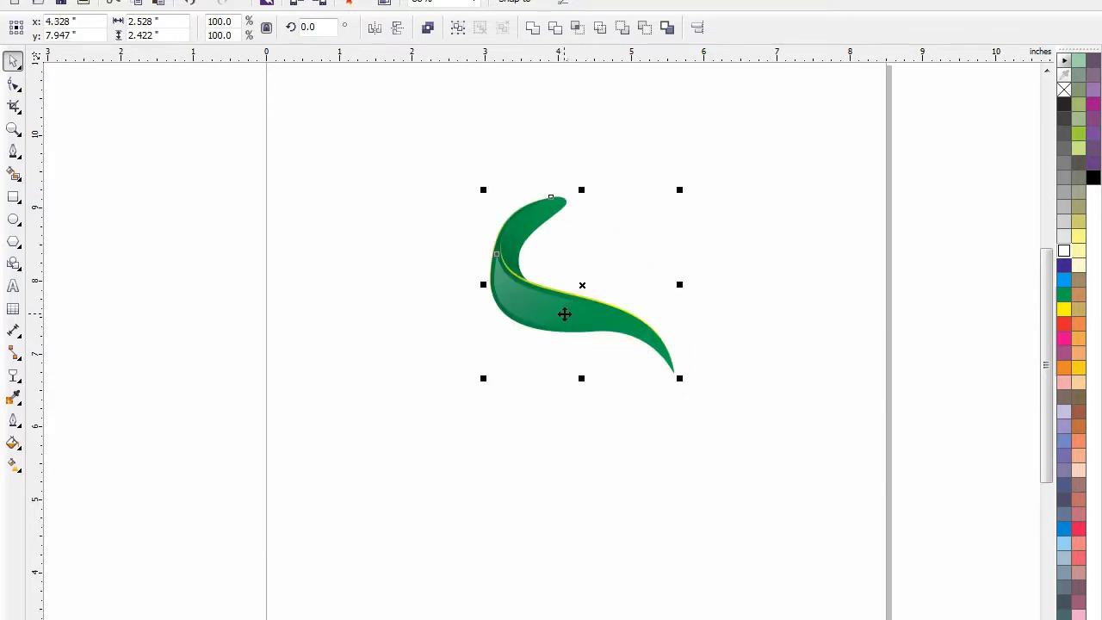
right_click(557, 314)
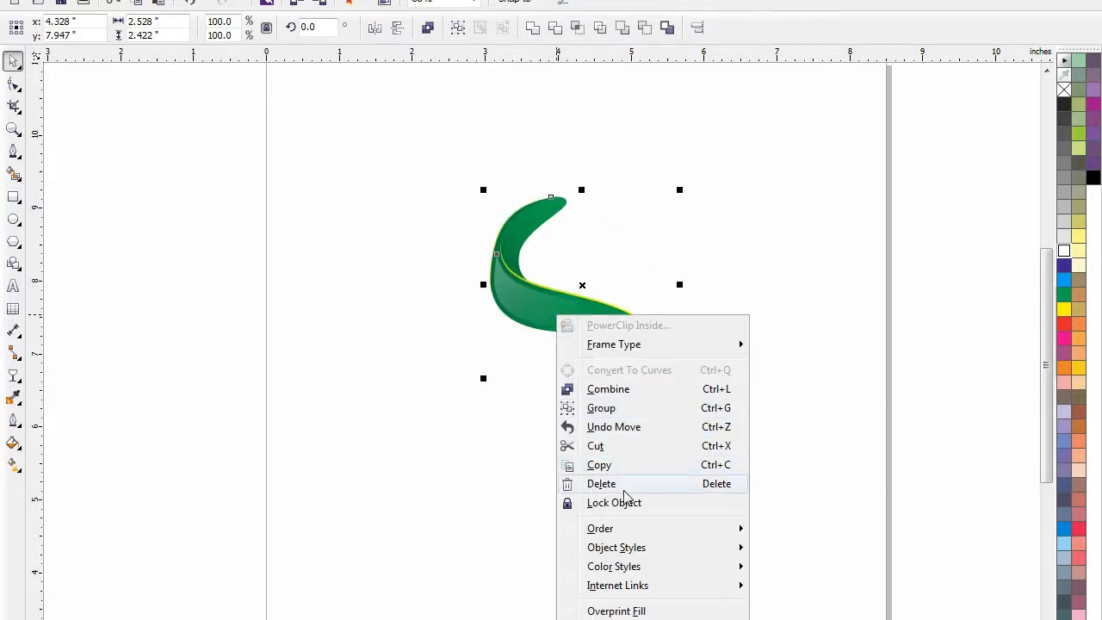
click(612, 465)
right_click(525, 455)
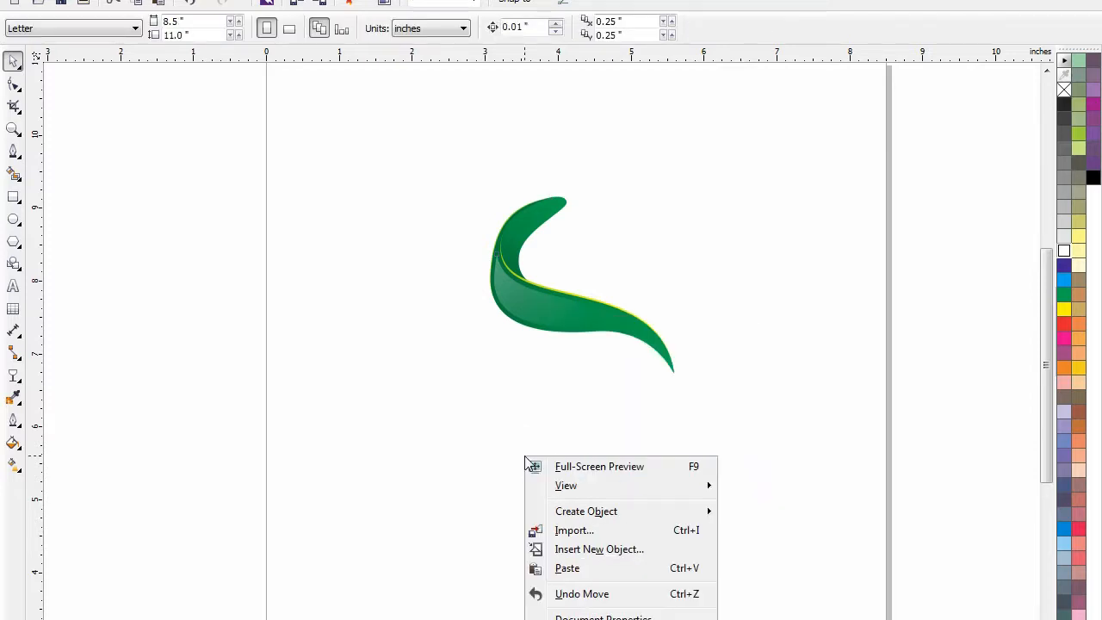
click(573, 568)
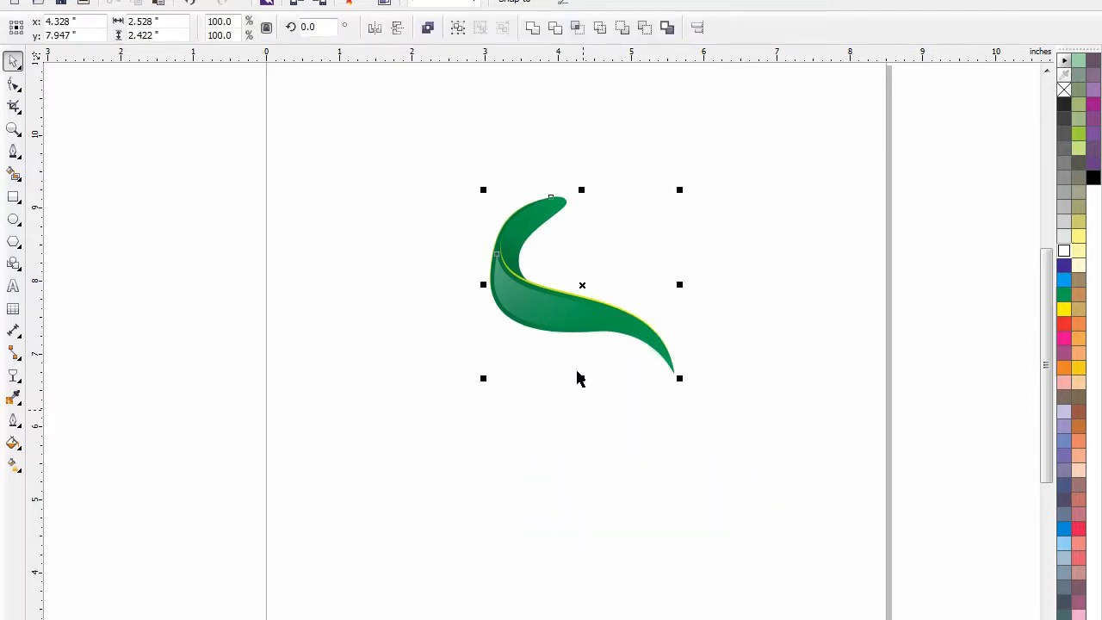
Mirror the pasted copy of the form horizontally and place it below the original at about x 4.77, y 6.55 inches
drag(553, 306, 634, 285)
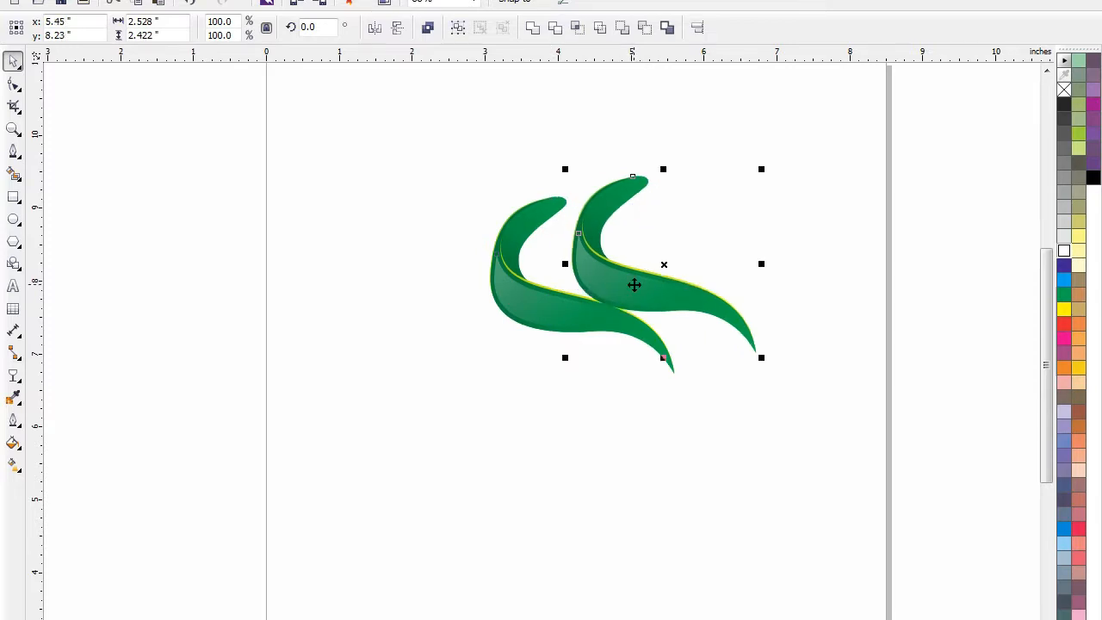
click(382, 29)
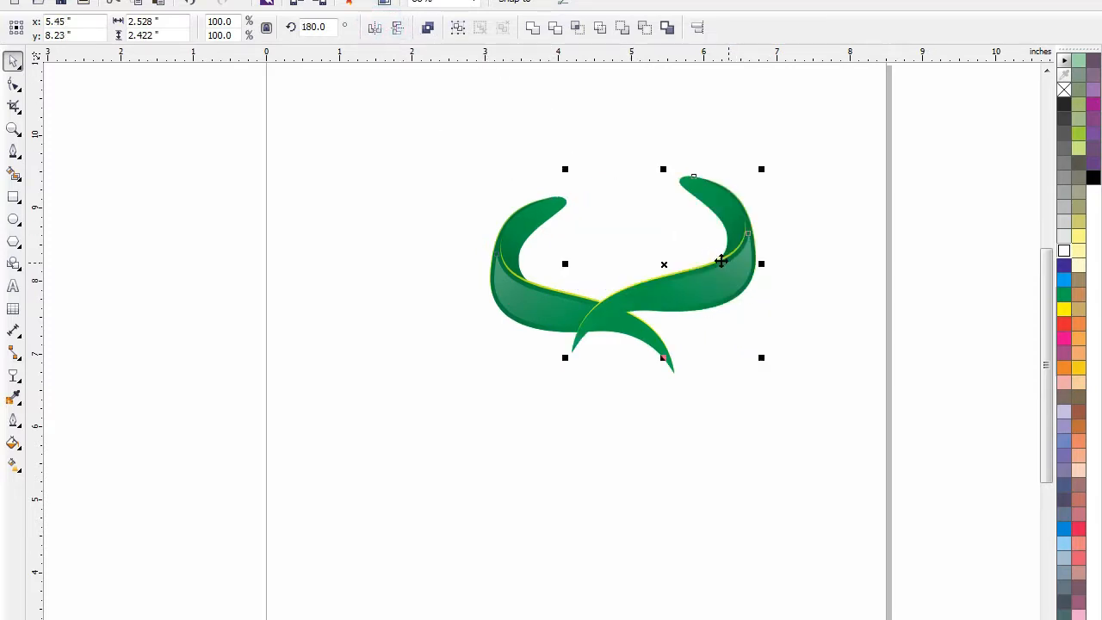
drag(723, 263, 674, 384)
click(766, 392)
Give the lower copy's front shape a custom linear fountain fill running from dark blue-violet to bright blue
key(F2)
drag(892, 124, 379, 521)
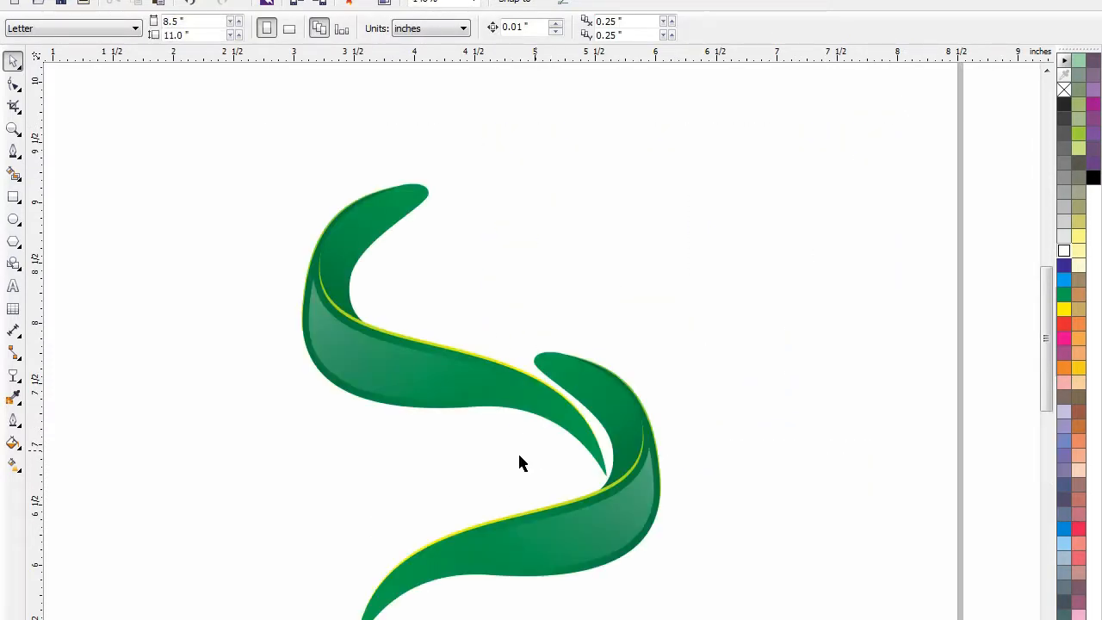
click(613, 392)
click(786, 477)
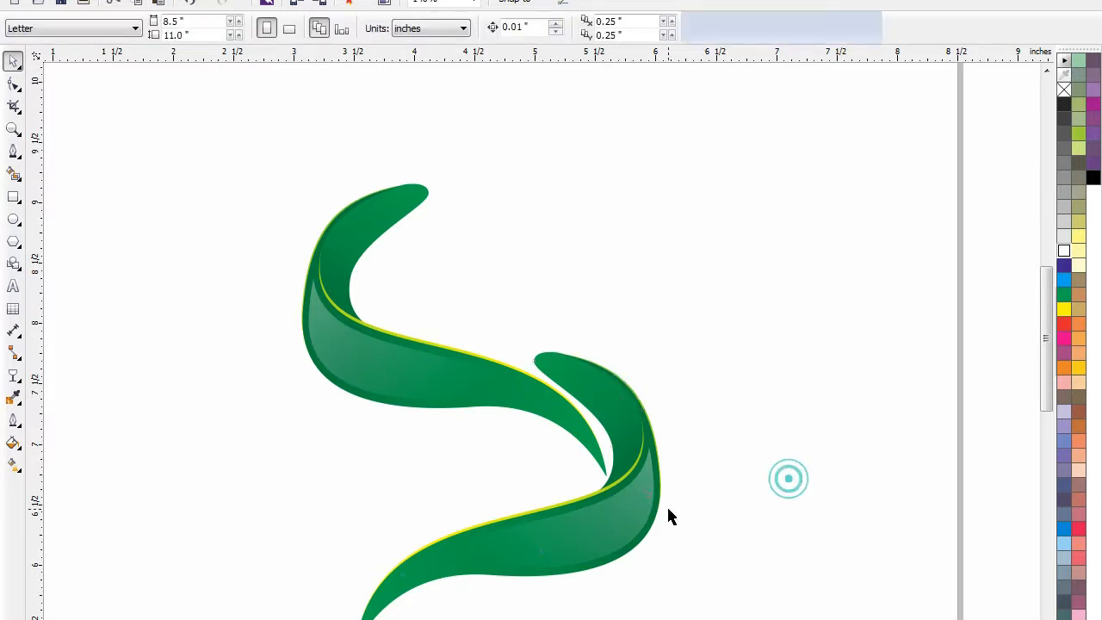
click(652, 437)
key(g)
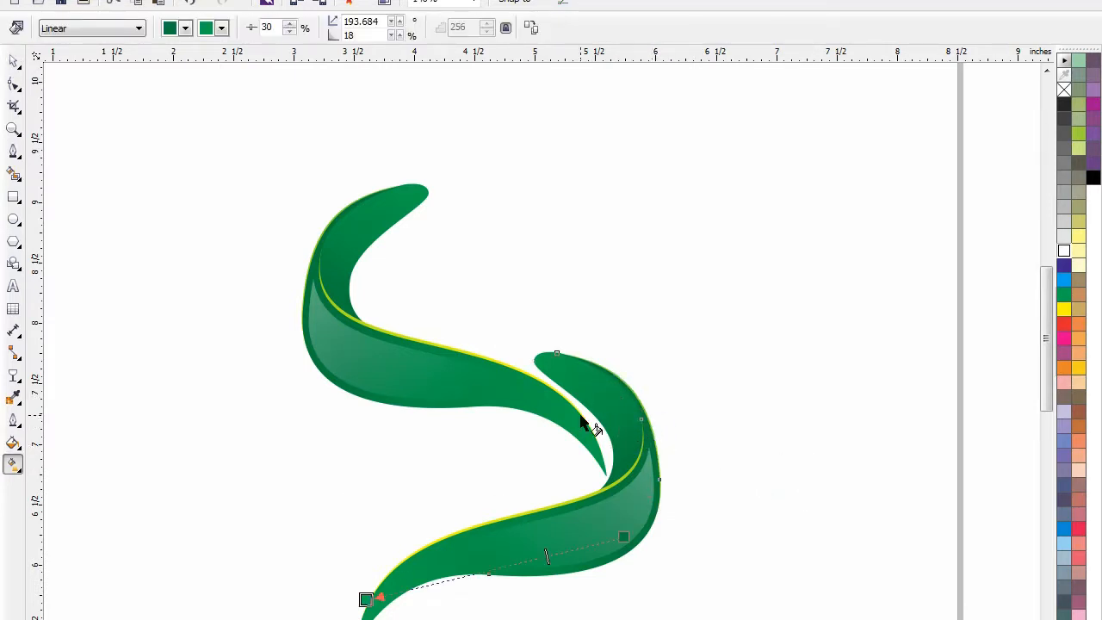
click(15, 62)
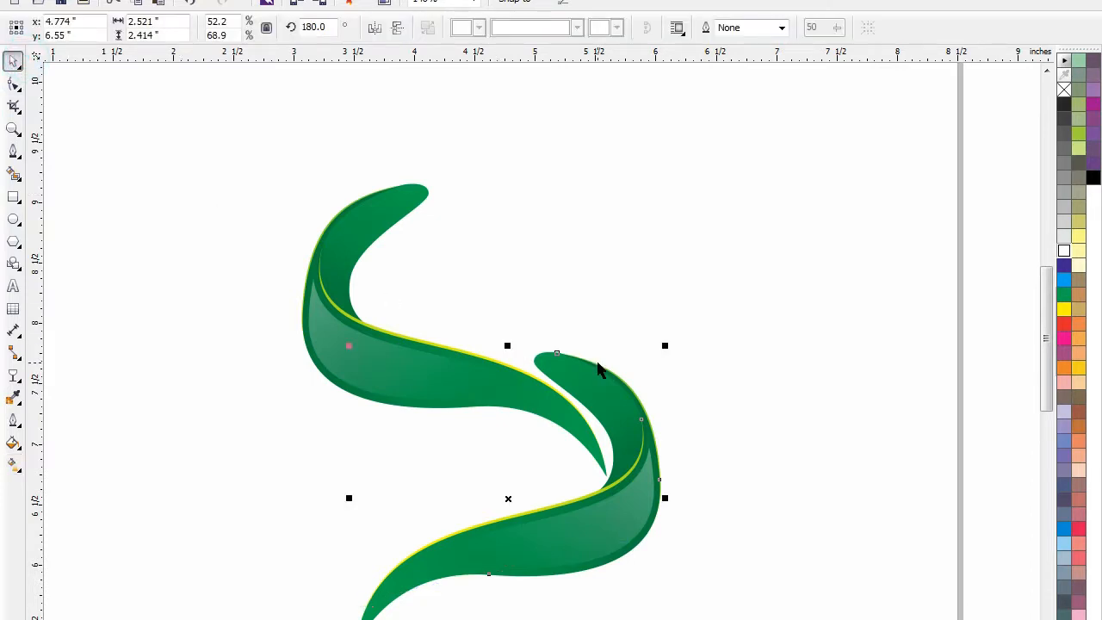
key(F11)
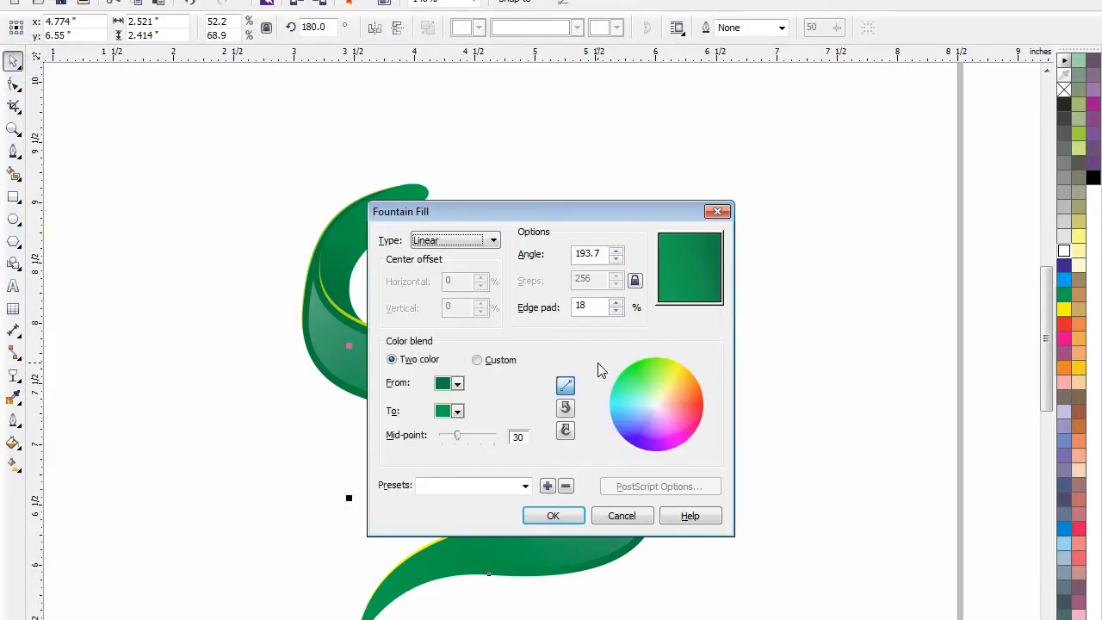
click(478, 360)
click(386, 409)
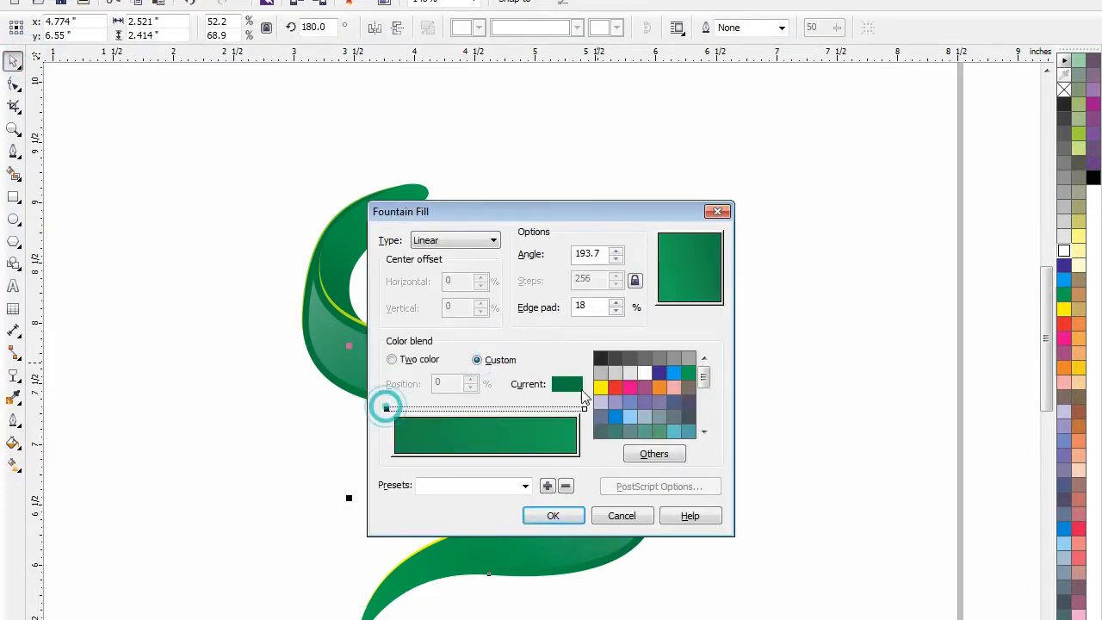
click(657, 373)
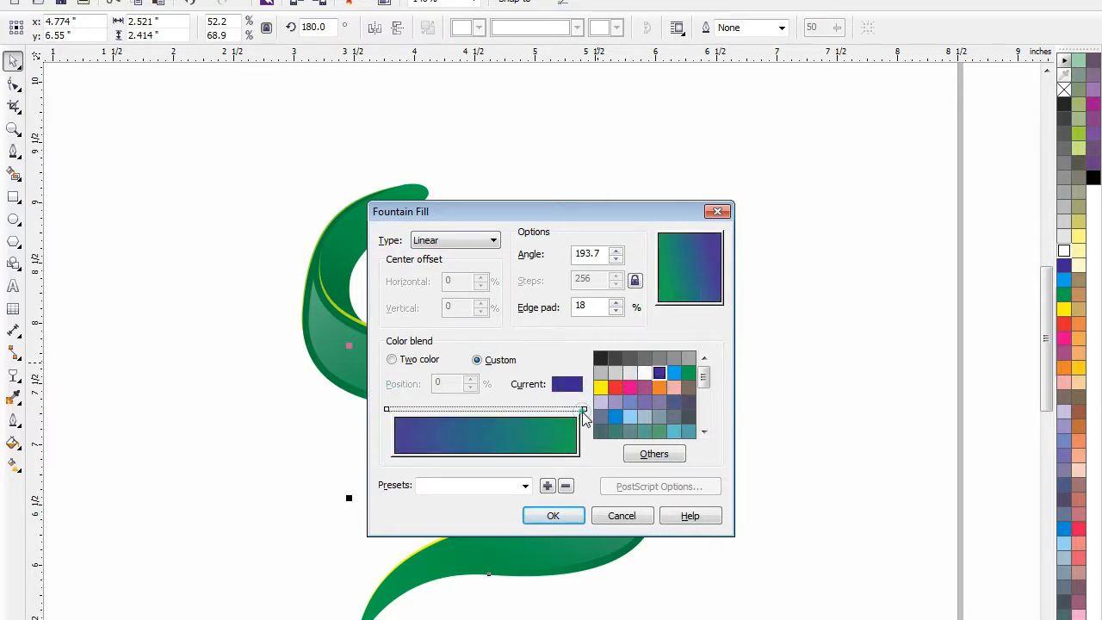
click(584, 410)
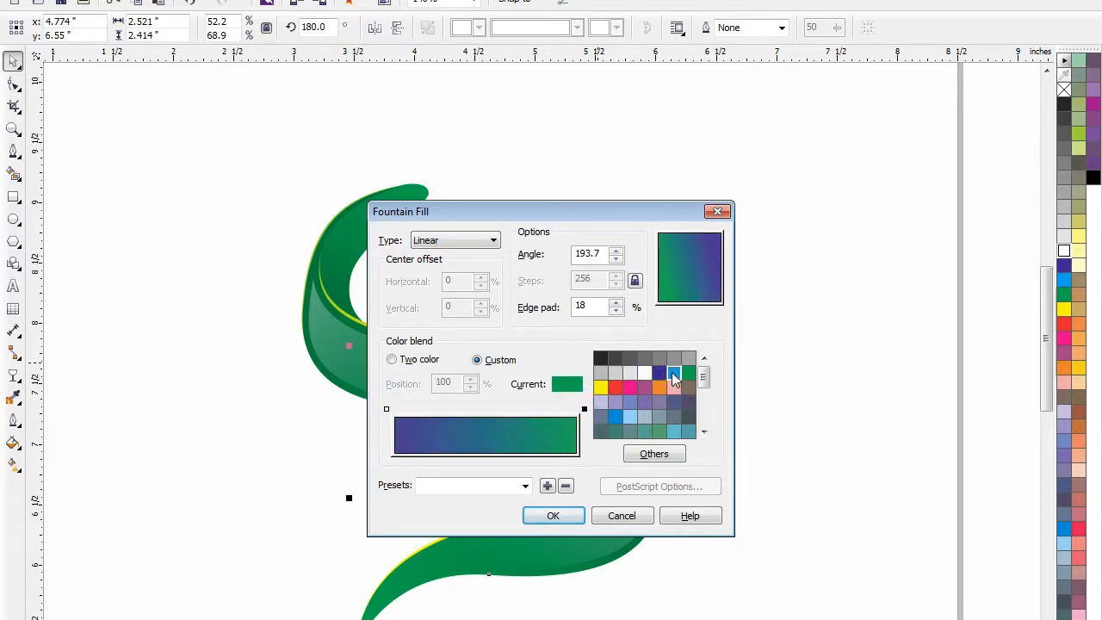
click(673, 372)
click(555, 515)
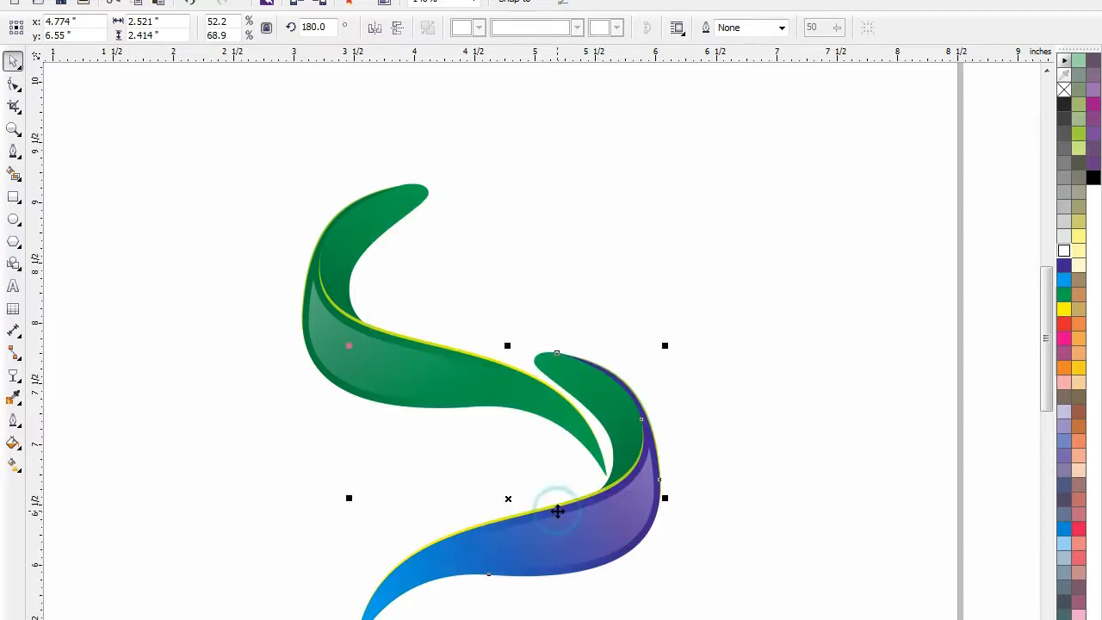
click(706, 384)
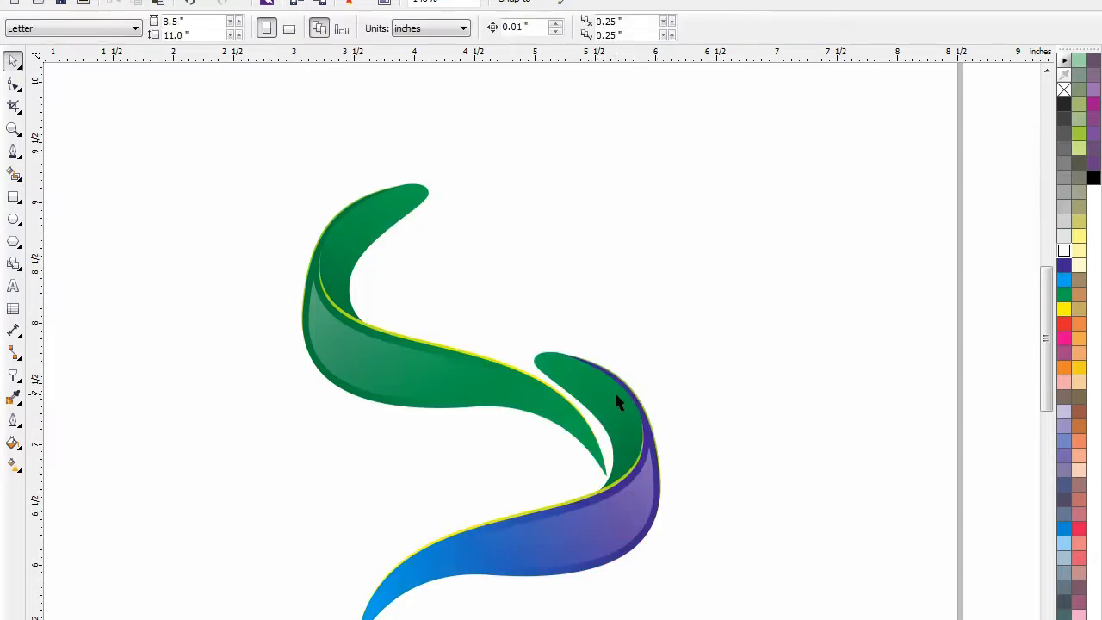
Copy the fill of the lower form's blue-violet front shape onto its green back shape
click(613, 392)
key(alt+e)
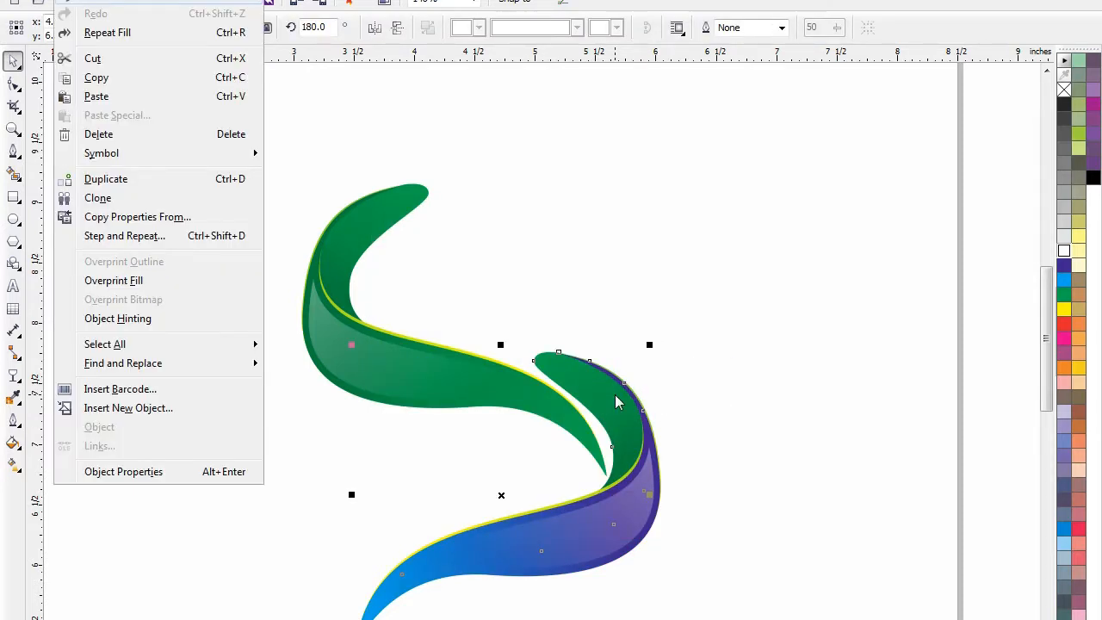
key(m)
click(585, 412)
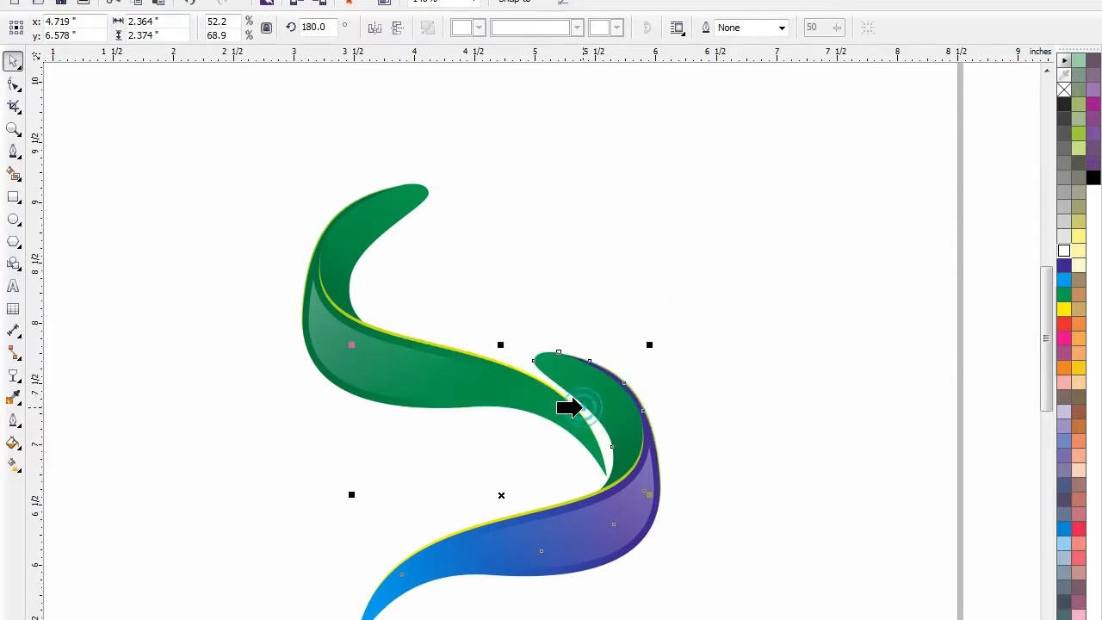
click(572, 506)
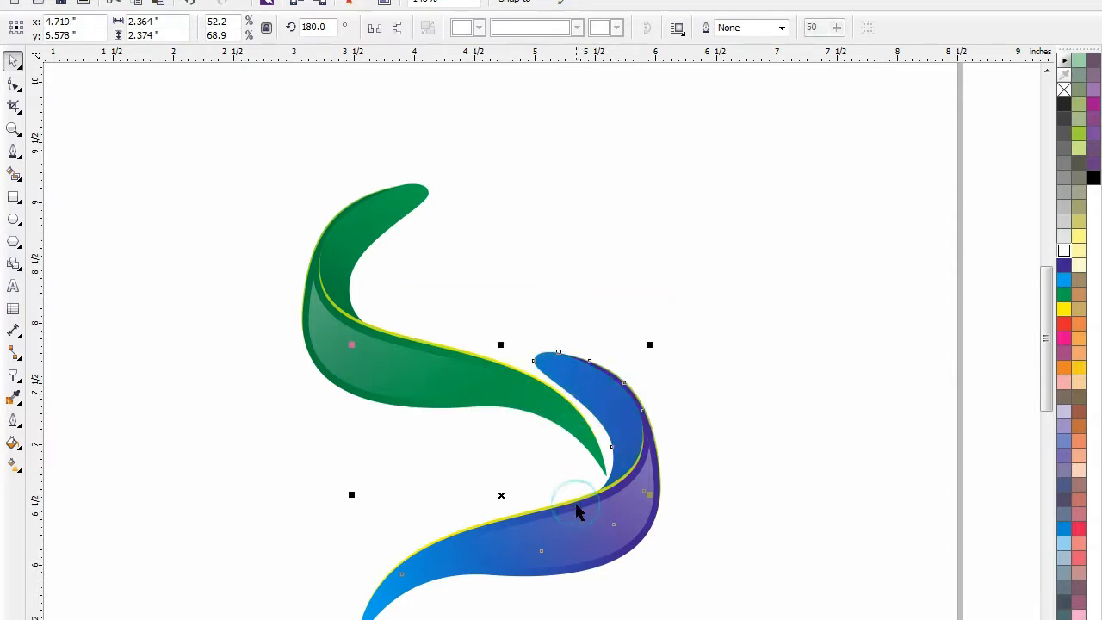
click(694, 442)
Adjust the back shape's gradient to about 138°, with blue-violet at the fold and bright blue just above its rounded tip
click(613, 385)
key(g)
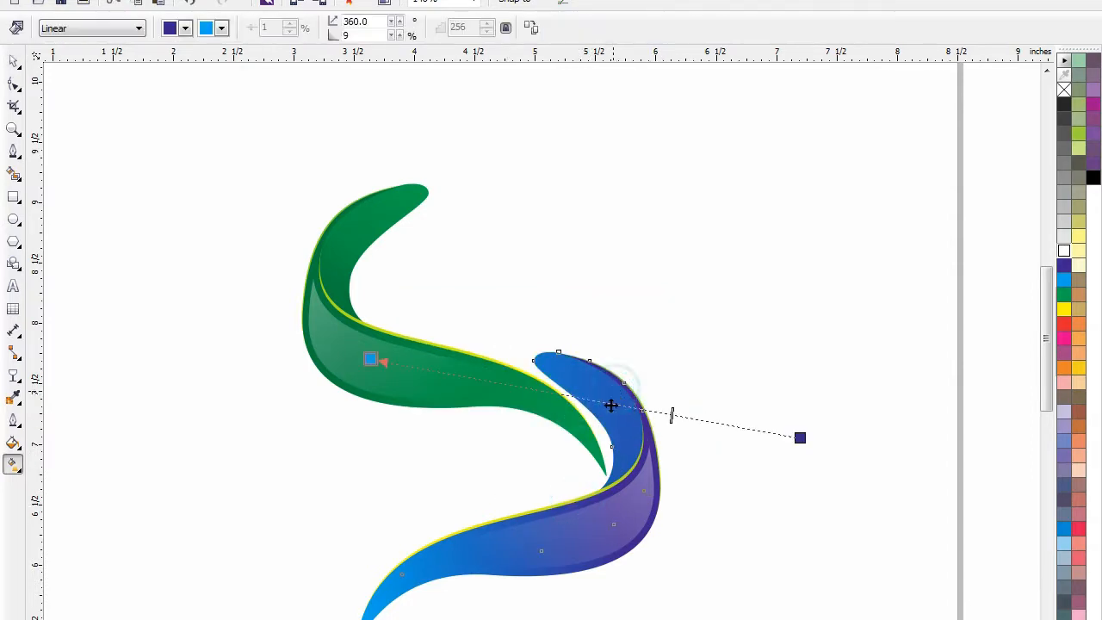
drag(388, 365, 549, 340)
drag(799, 436, 647, 438)
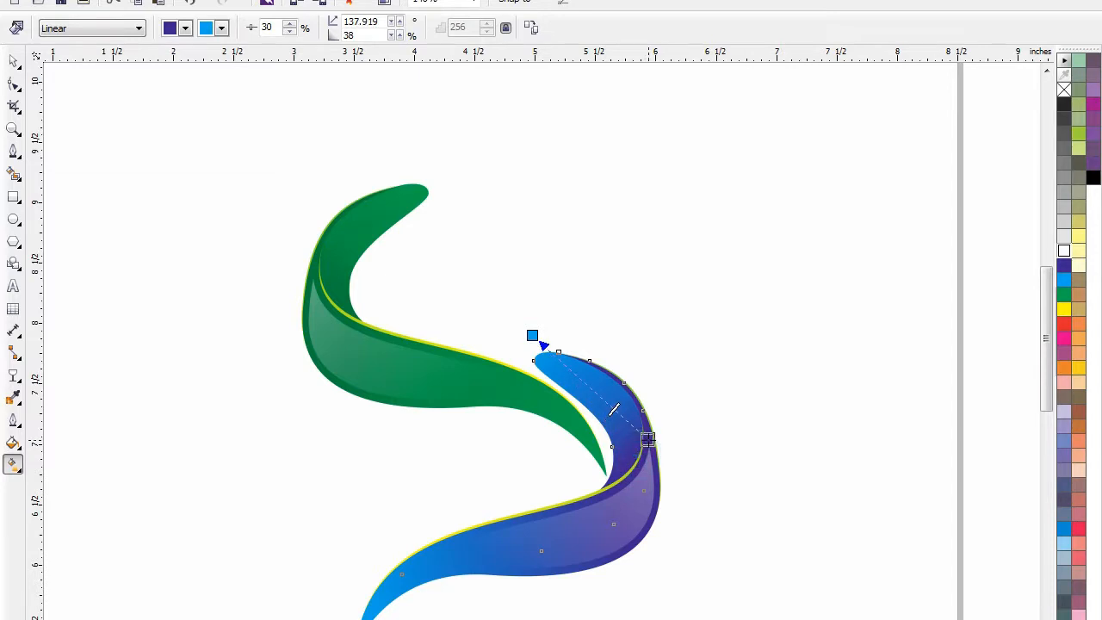
click(14, 62)
click(207, 398)
Copy the blue back shape's fill onto the lower form's yellow-green edge band
drag(247, 300, 773, 616)
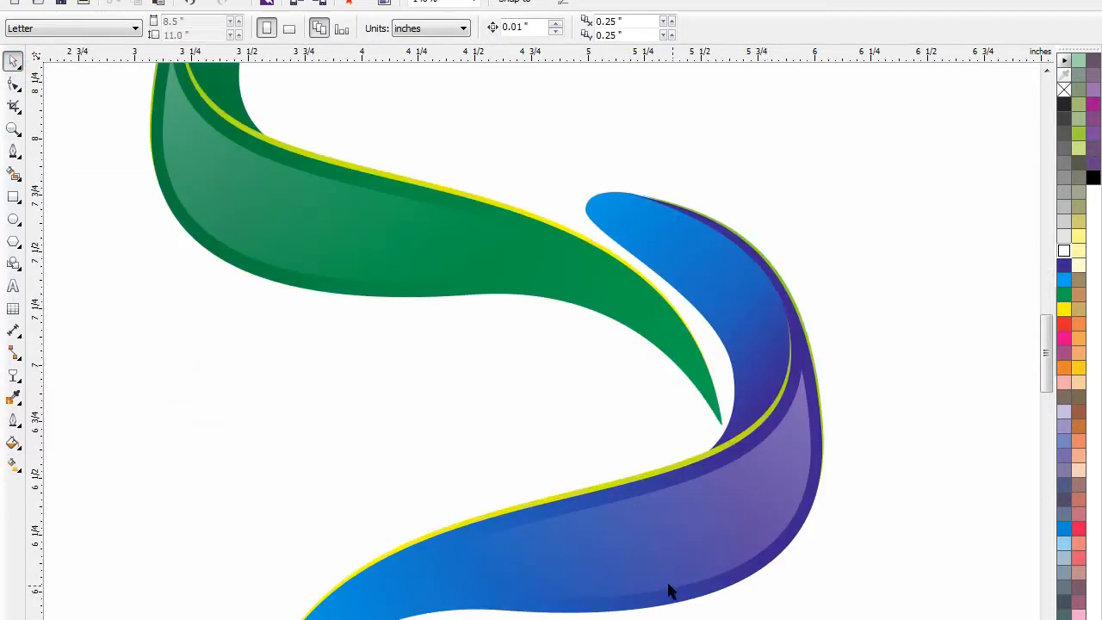
click(642, 477)
key(Delete)
key(ctrl+z)
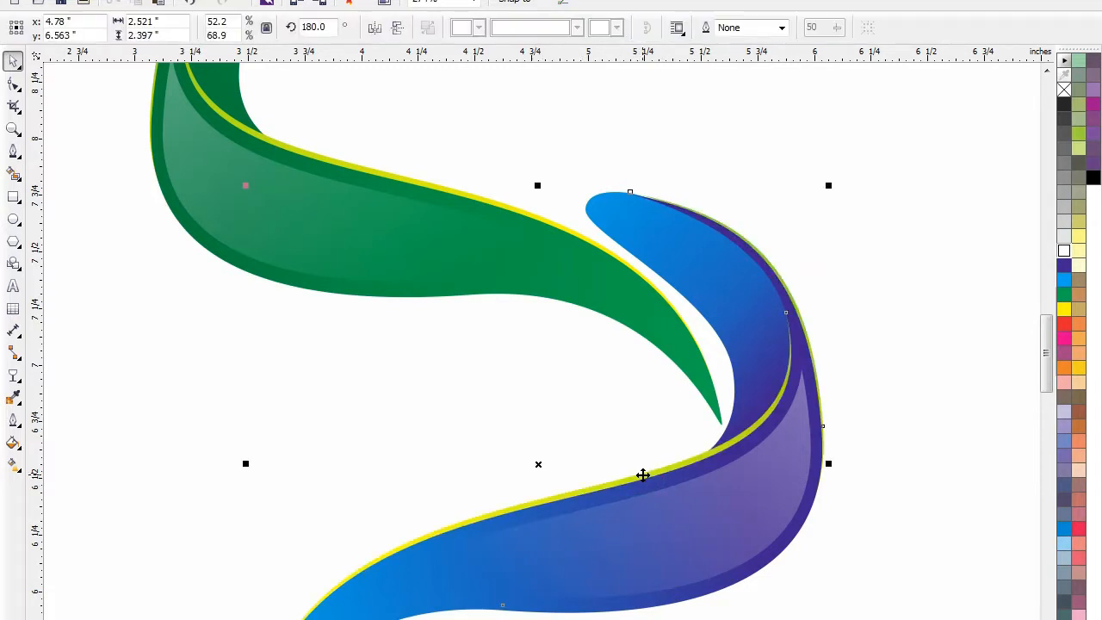
key(alt+e)
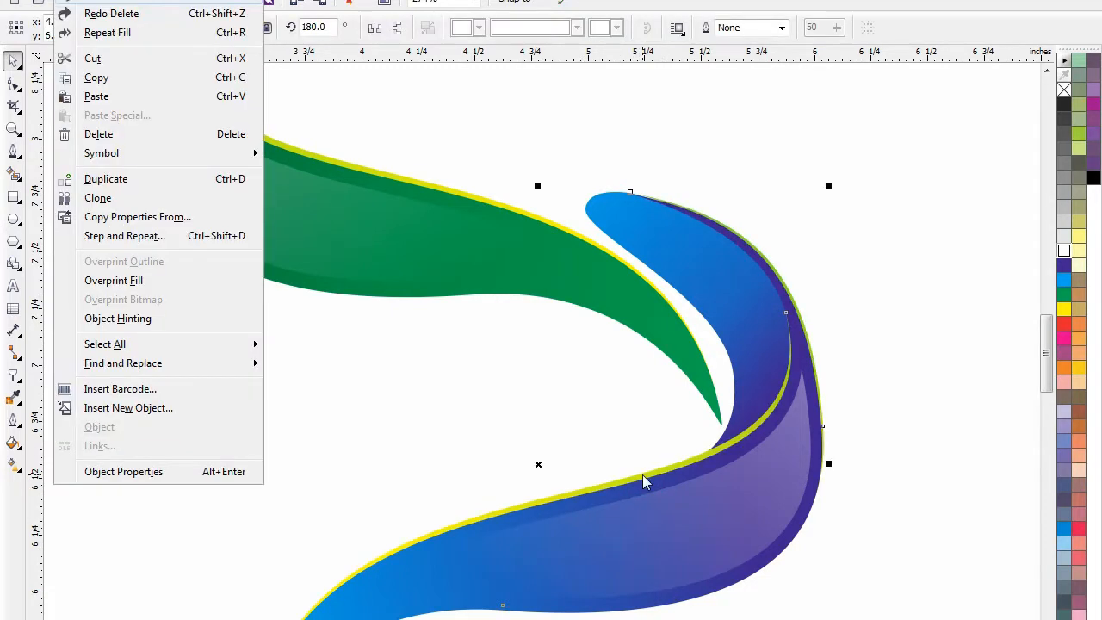
key(m)
click(570, 408)
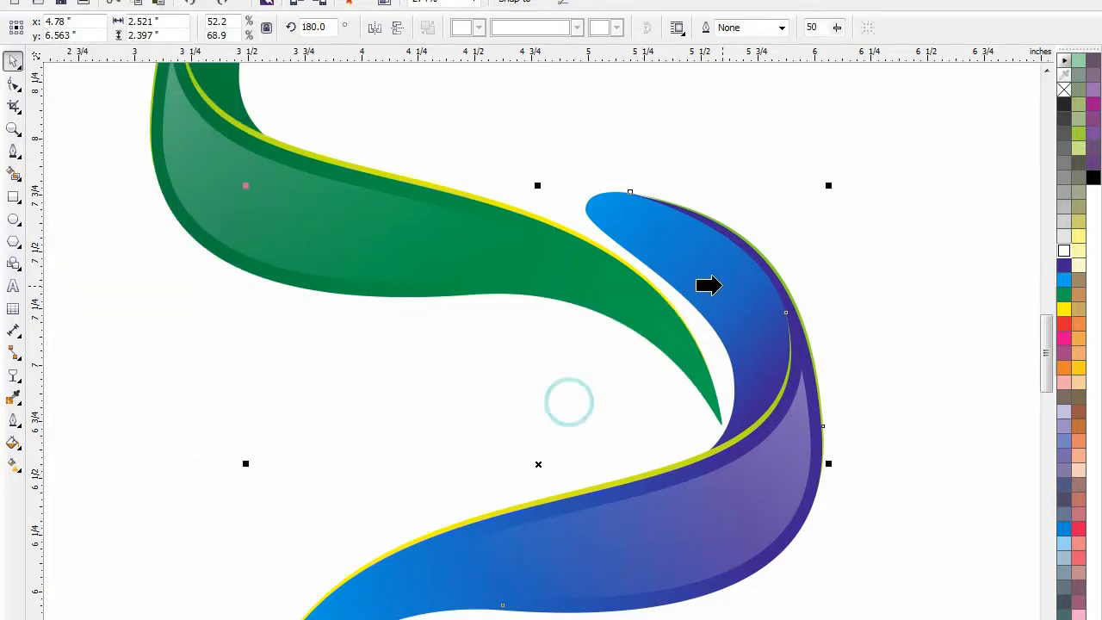
click(721, 281)
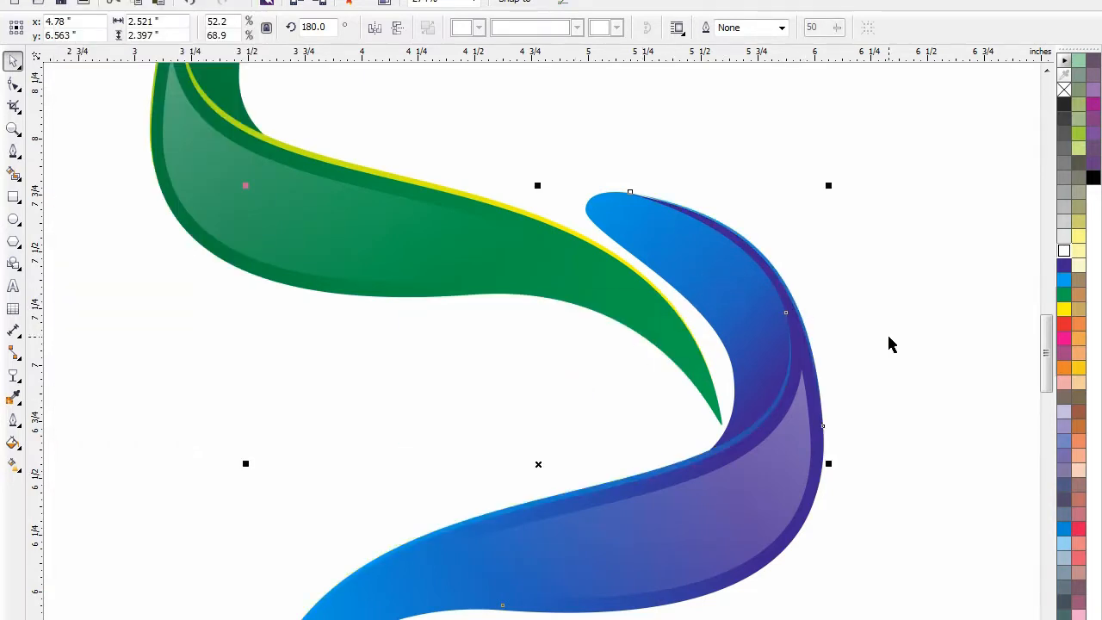
Adjust the edge band's gradient to about 43°, with blue-violet toward the tail and bright blue near the upper bend
key(g)
drag(625, 262, 759, 303)
drag(794, 394, 517, 530)
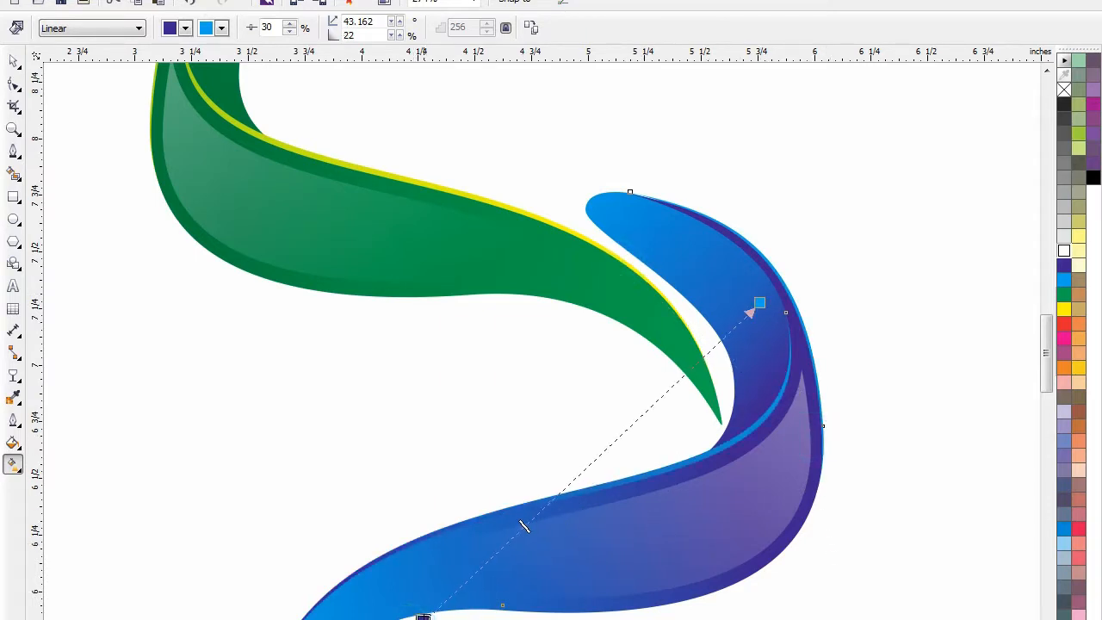
scroll(423, 617, down, 2)
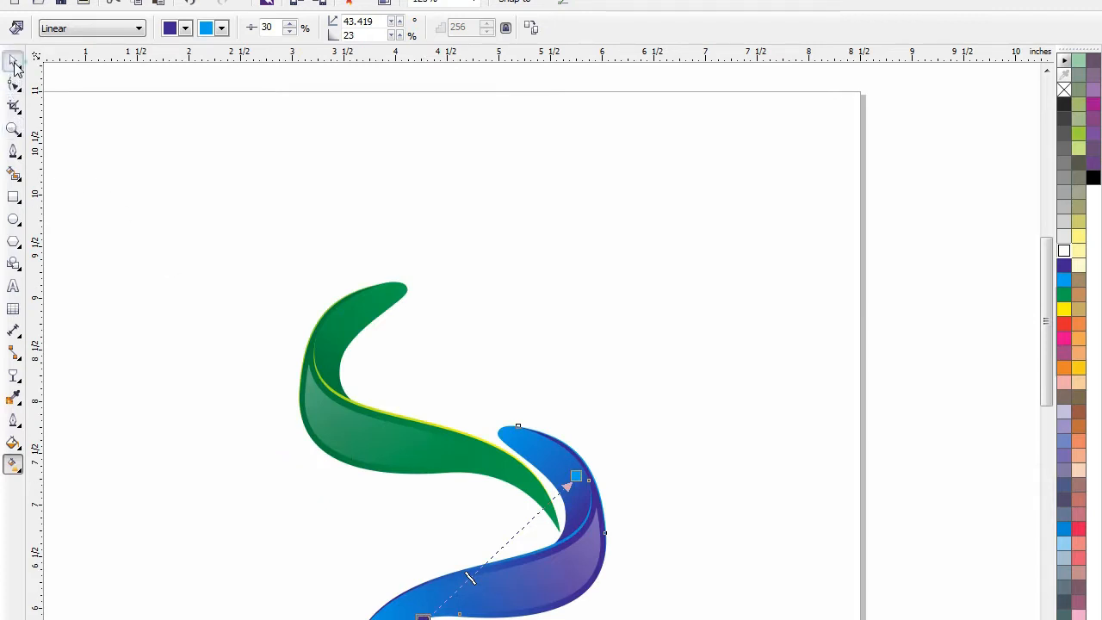
click(14, 63)
click(687, 311)
Duplicate the green and blue forms together, shrink the copy to about 1.41 by 1.81 inches and place it below the green form
key(F2)
drag(778, 195, 95, 619)
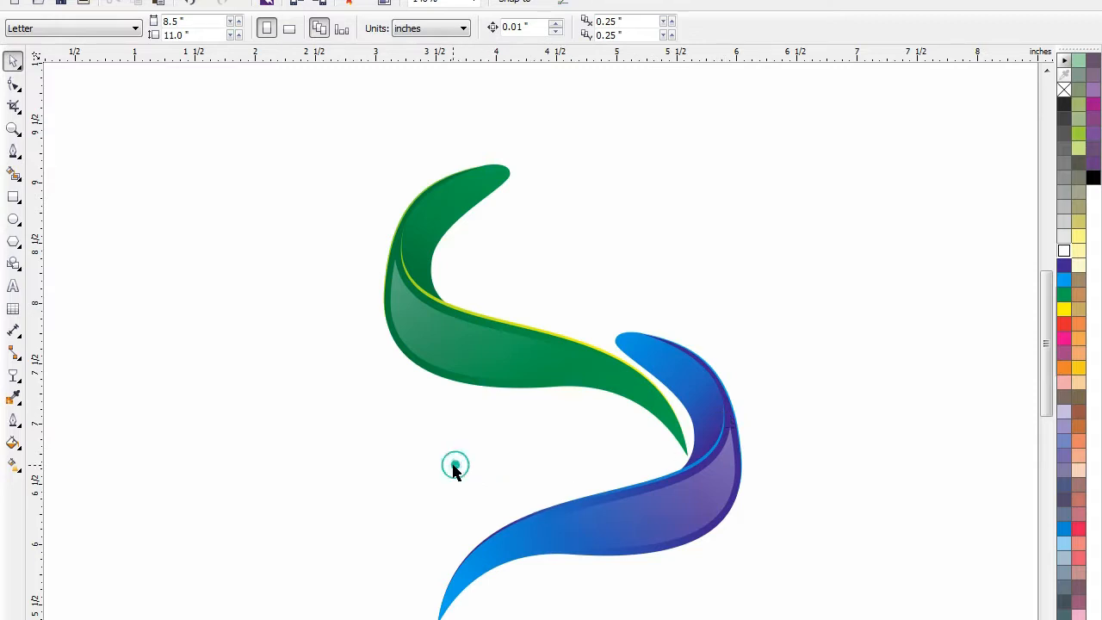
scroll(480, 468, down, 2)
key(F2)
drag(625, 390, 760, 224)
drag(575, 426, 282, 613)
drag(866, 123, 340, 602)
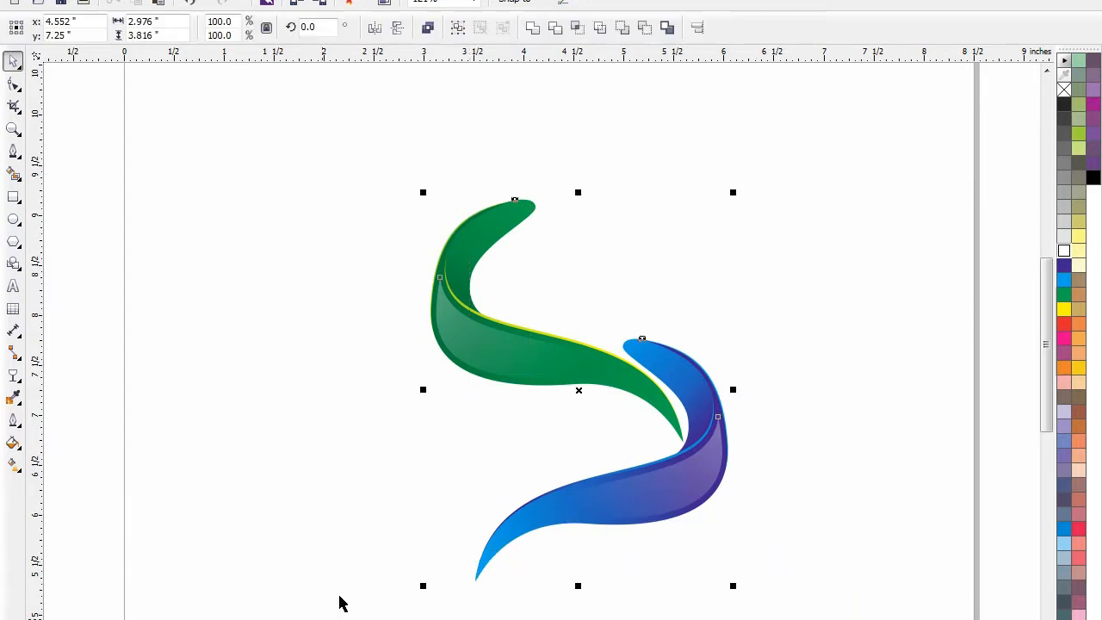
drag(635, 264, 592, 397)
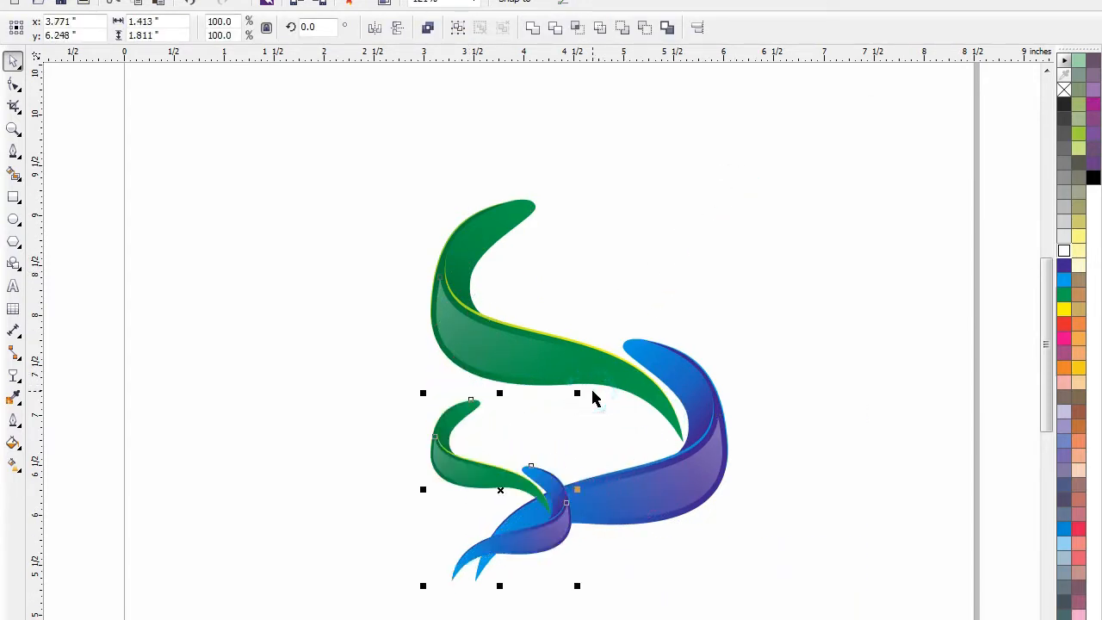
drag(557, 526, 537, 503)
click(349, 518)
Move all the forms toward the page's left edge, bringing the small pair to about x 1.86, y 6.78 inches
scroll(366, 511, down, 1)
click(688, 507)
key(F2)
drag(817, 266, 260, 594)
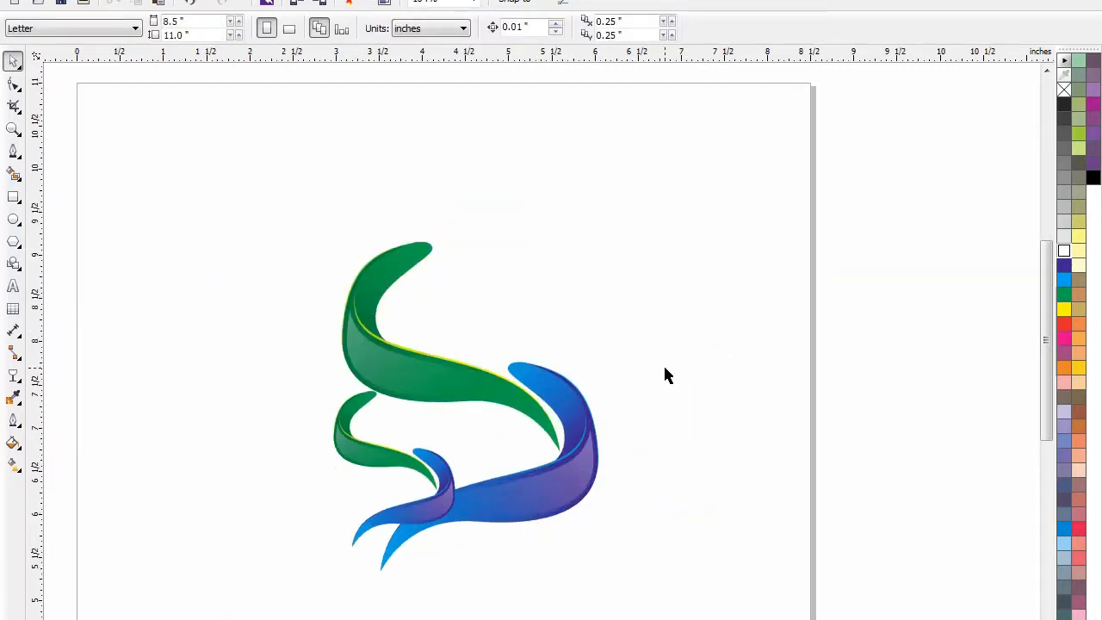
drag(722, 198, 270, 602)
drag(373, 380, 218, 358)
click(582, 348)
drag(643, 224, 74, 580)
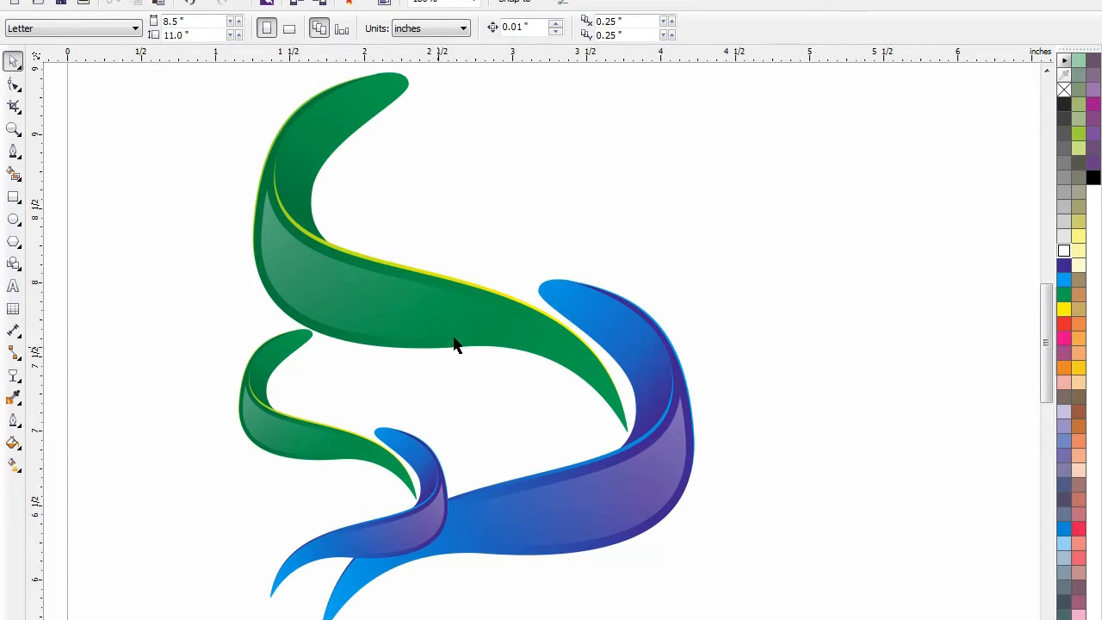
Mirror the small pair horizontally, shrink it and fit its green form between the large green and blue forms
drag(187, 619, 187, 619)
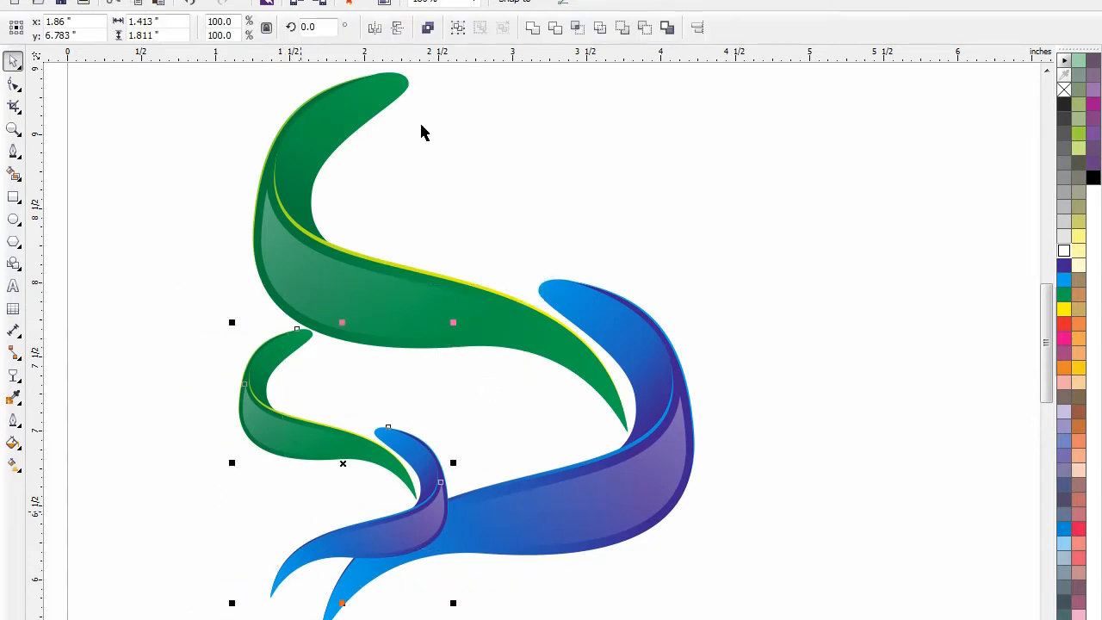
click(375, 31)
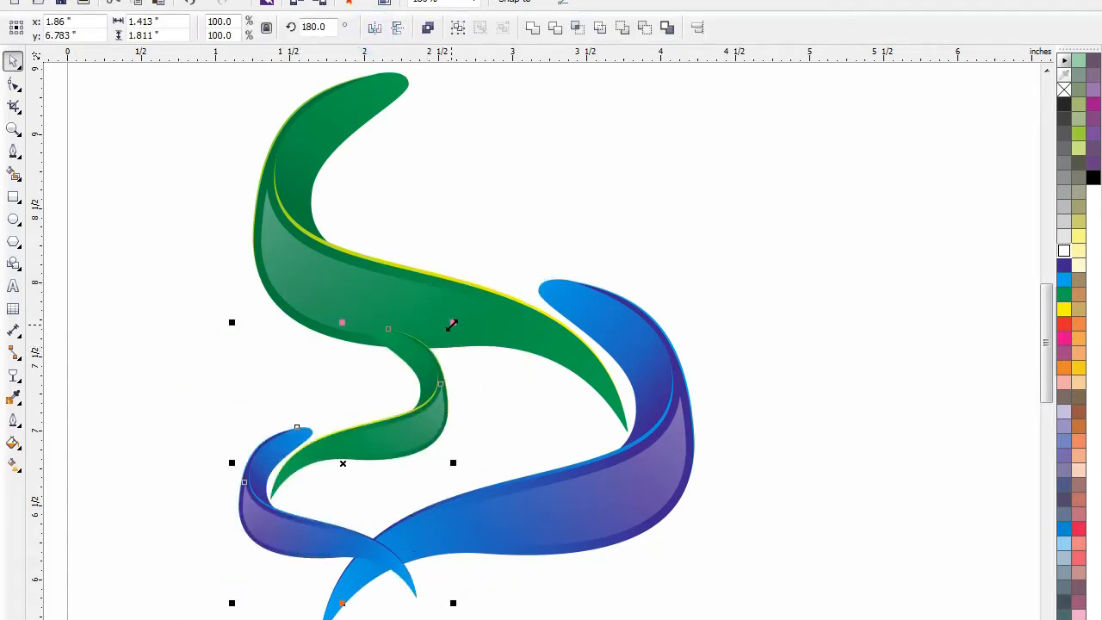
drag(451, 323, 414, 372)
drag(371, 463, 543, 446)
click(253, 460)
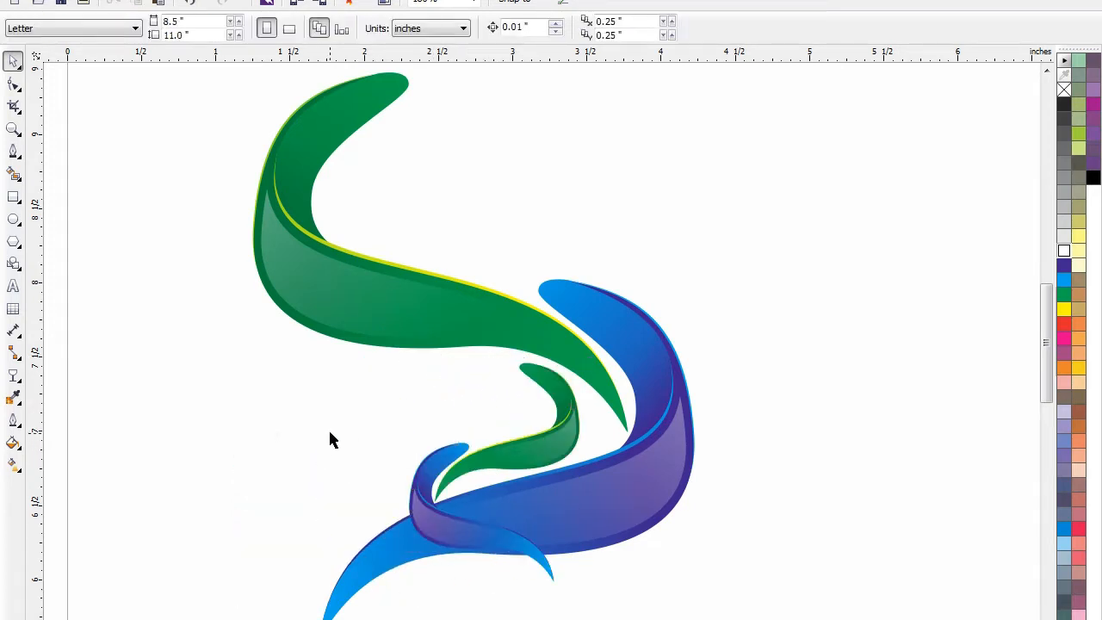
Mirror the small blue form horizontally and place it left of the small green form, just above the large blue form's tail
drag(341, 427, 590, 616)
drag(481, 542, 310, 495)
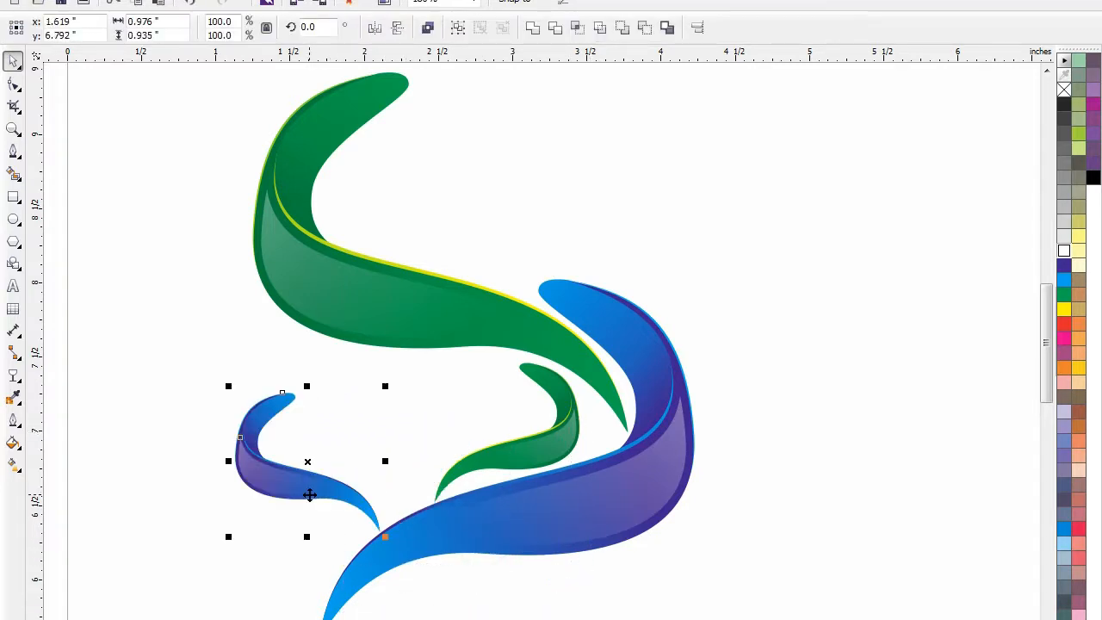
click(376, 29)
drag(348, 478, 404, 493)
click(188, 459)
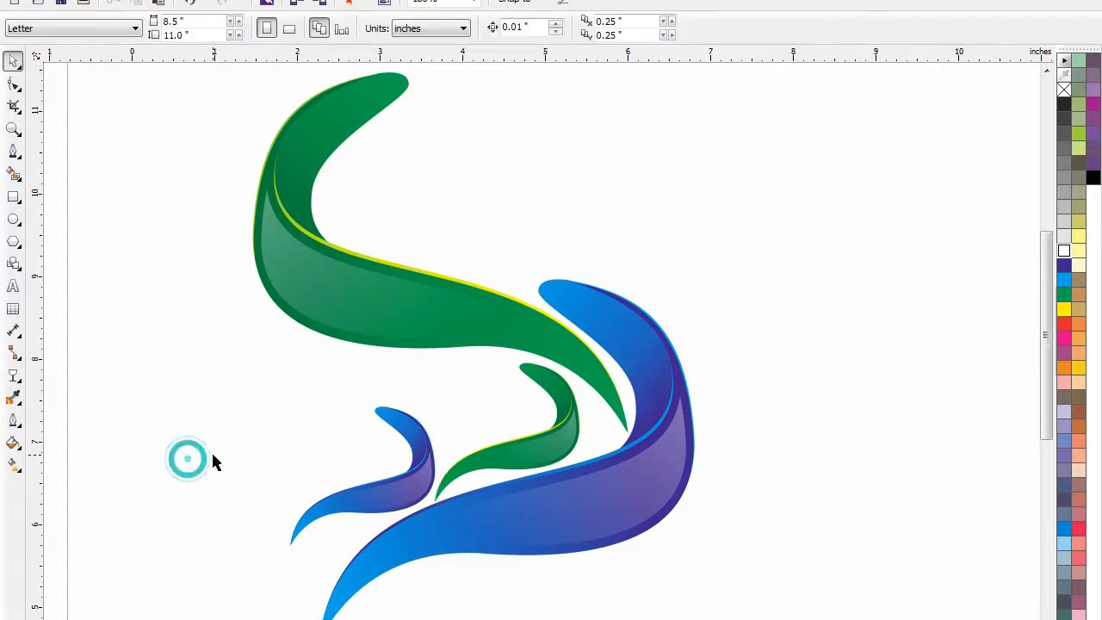
scroll(216, 457, down, 2)
click(804, 491)
drag(872, 143, 169, 603)
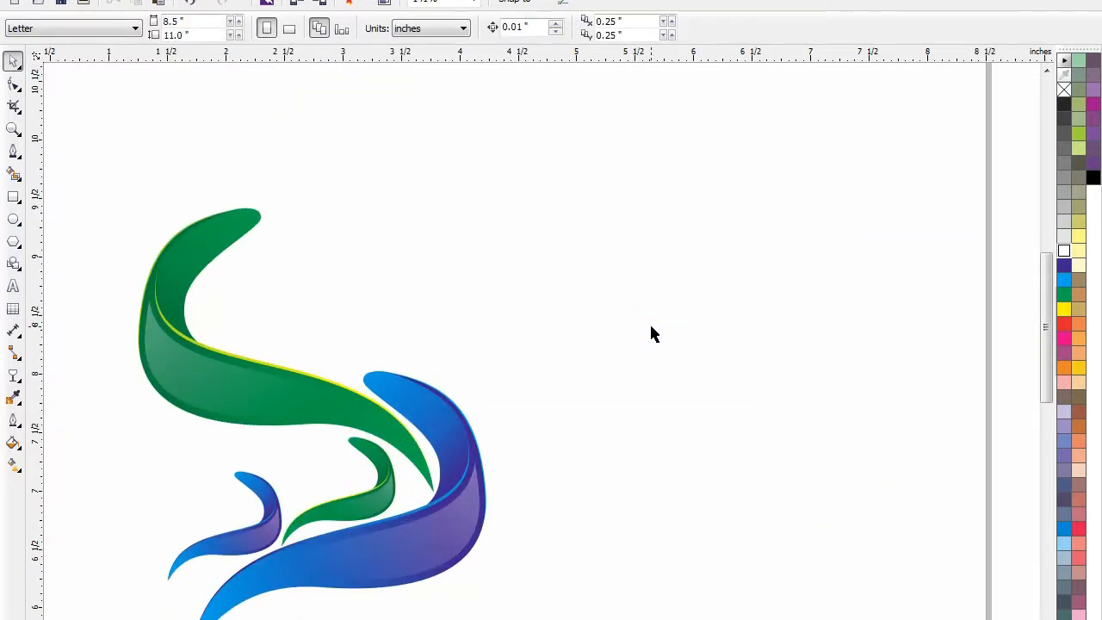
Add the text "FishLOGO" in Arial 24 pt between the head of the large green form and the page's right side
key(F8)
click(423, 288)
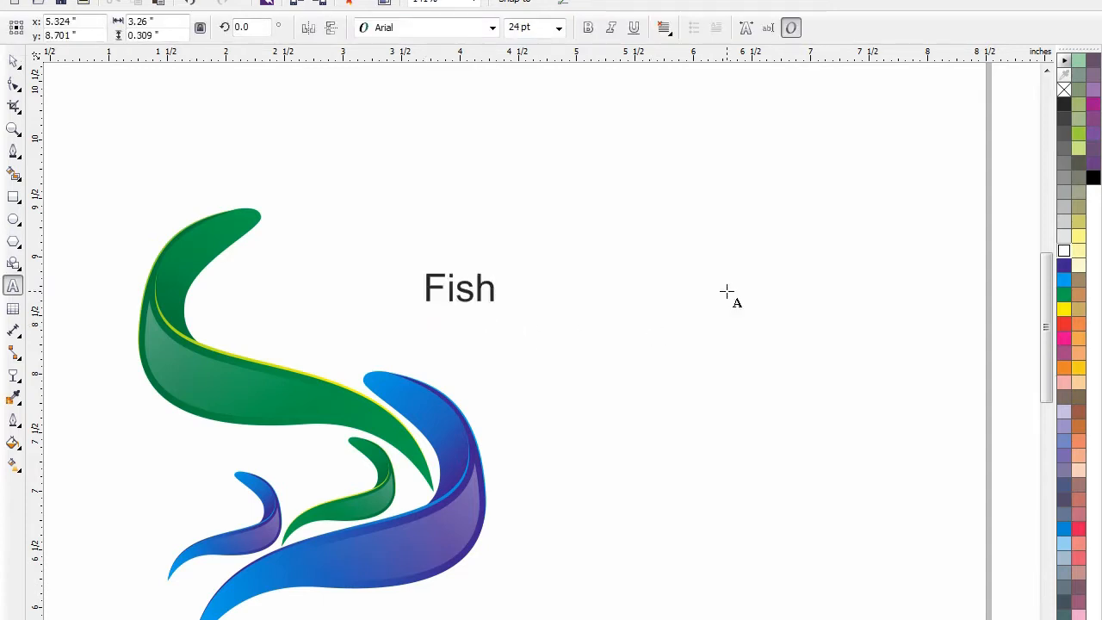
text(FishLogo)
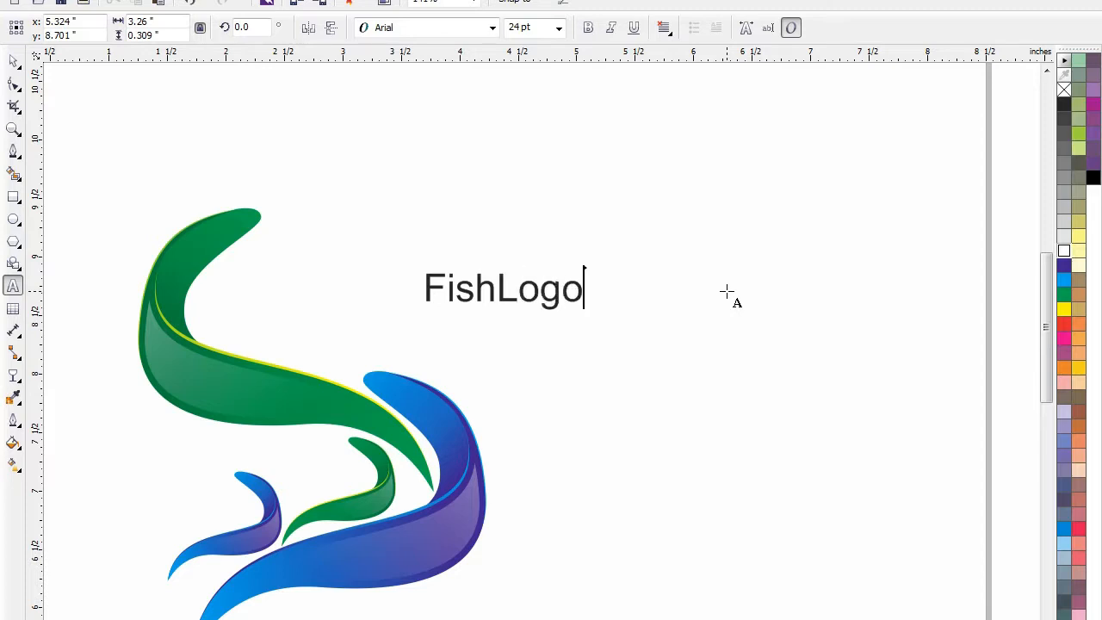
key(shift+Left)
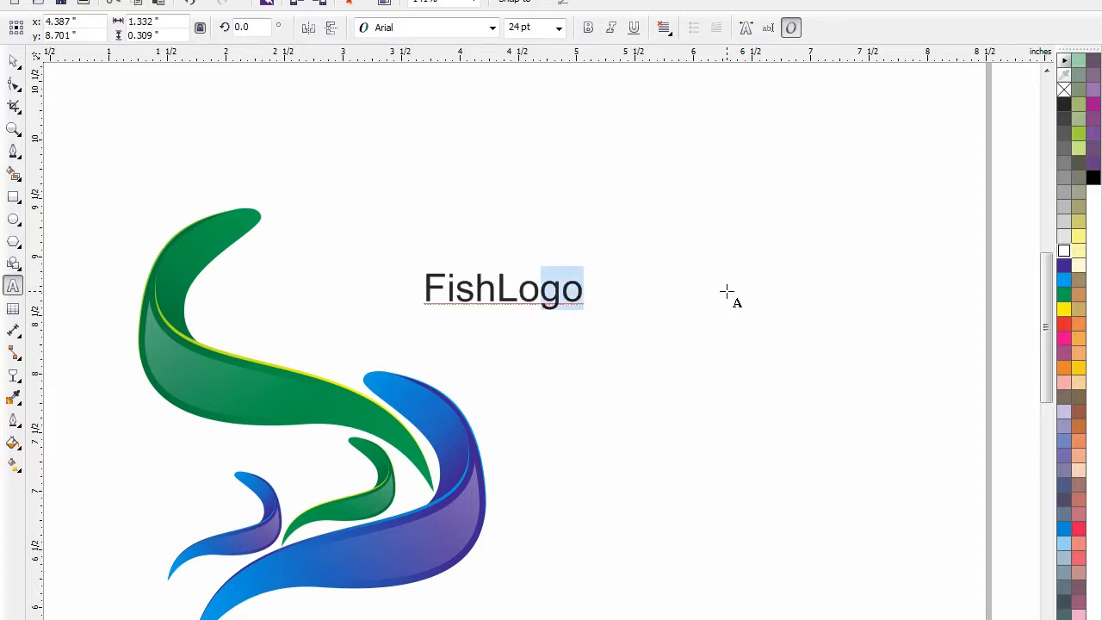
key(BackSpace)
key(BackSpace)
text(OGO)
Change the font of the "LOGO" part of the text to Arial MT Black
key(shift+Left)
key(shift+Left)
key(shift+Left)
key(shift+Left)
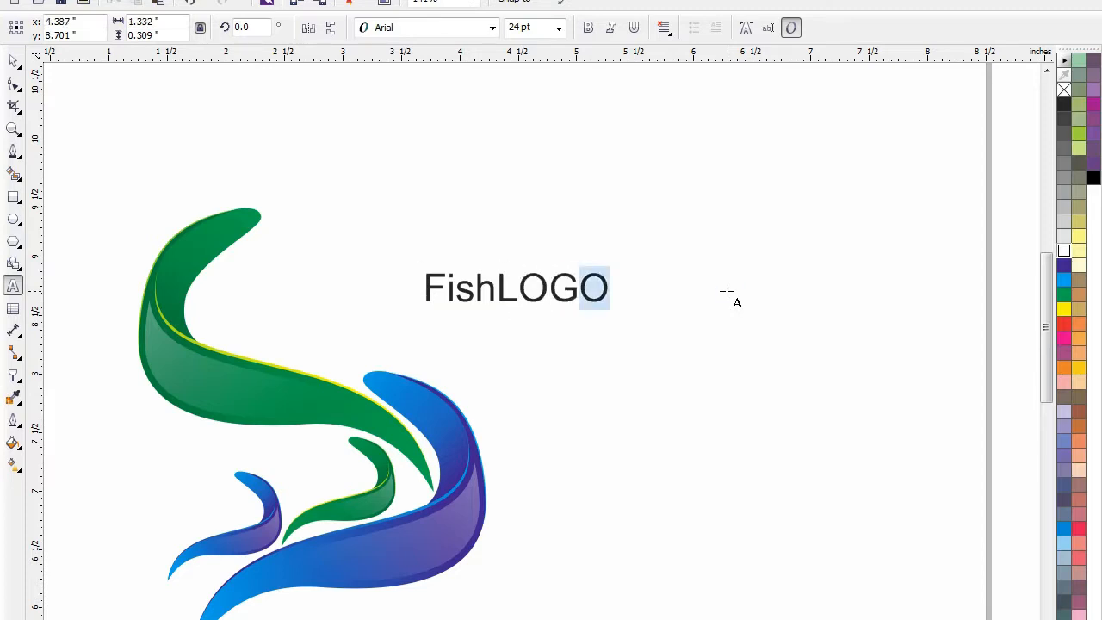
click(465, 28)
click(460, 65)
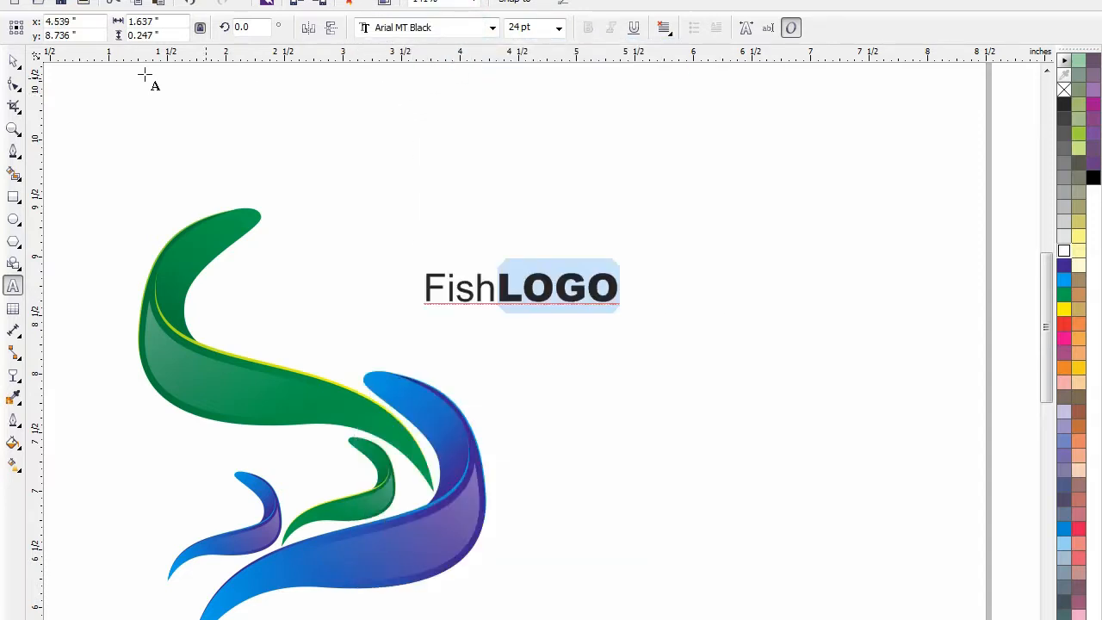
click(13, 66)
click(228, 107)
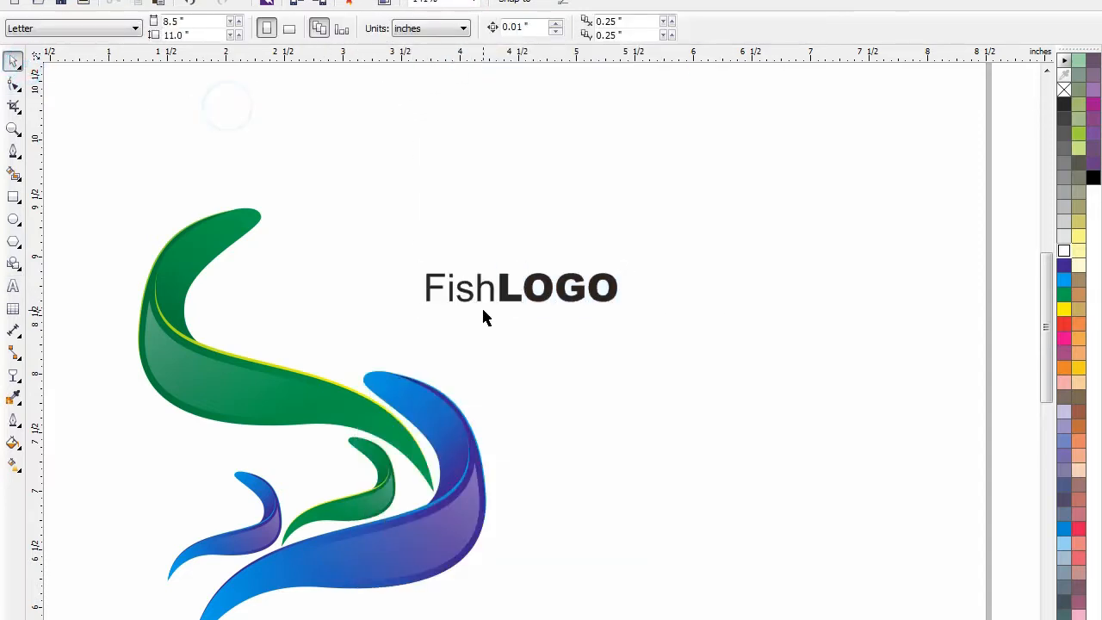
Move the FishLOGO text beside the large green form's upper end and enlarge it to about 3.25 by 0.49 inches
drag(484, 294, 302, 314)
drag(444, 289, 630, 231)
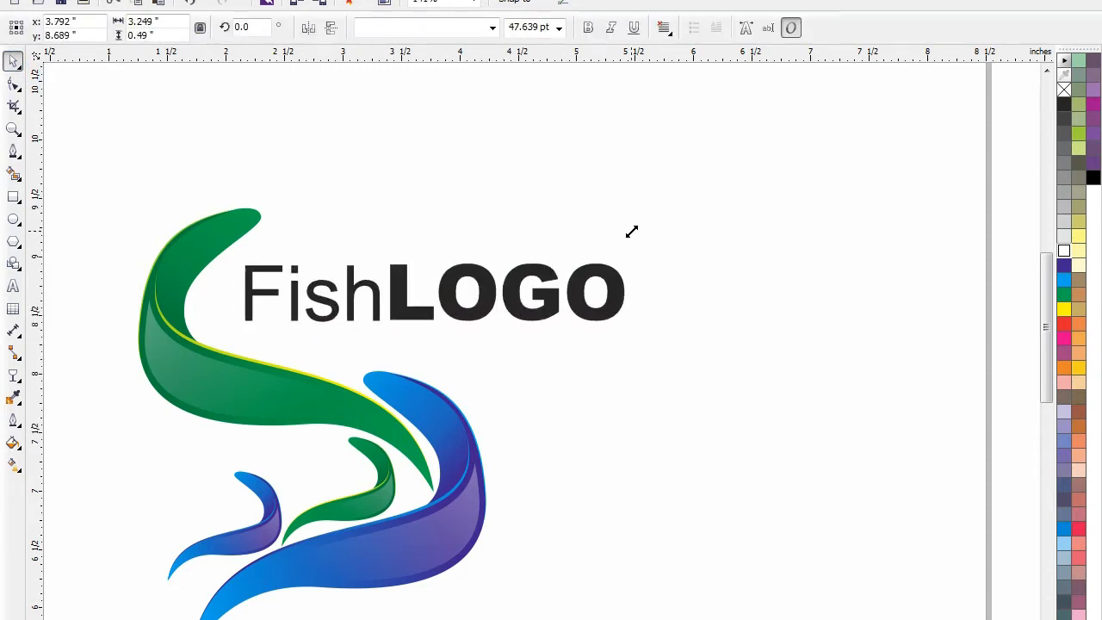
click(746, 438)
Move all the curved forms and the text together toward the page's horizontal middle
scroll(641, 418, down, 1)
key(F2)
drag(821, 226, 245, 574)
scroll(480, 494, down, 1)
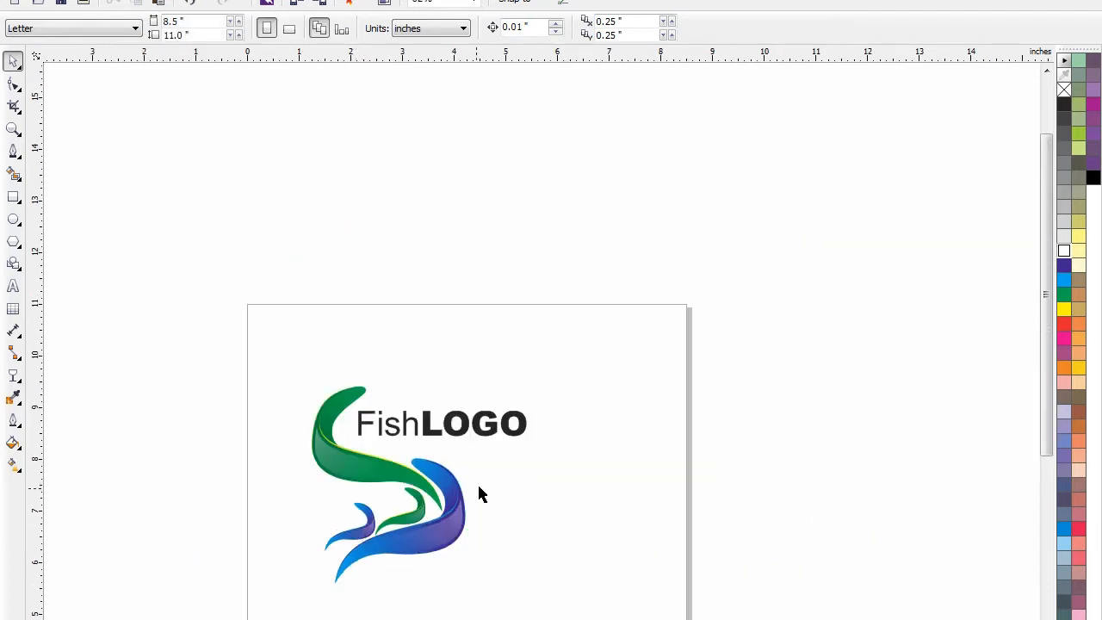
drag(635, 327, 279, 611)
drag(370, 466, 453, 460)
click(828, 447)
Draw an eye circle about 0.13 by 0.12 inches on the large blue form's head and fill it white
drag(864, 230, 278, 588)
key(F2)
drag(668, 520, 370, 378)
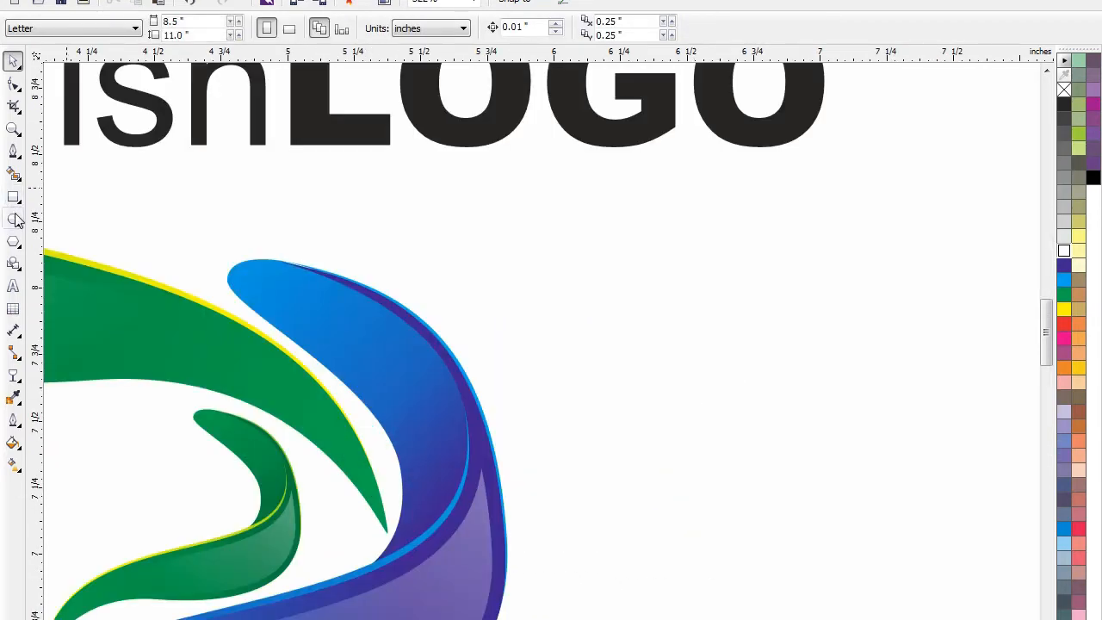
drag(256, 272, 290, 304)
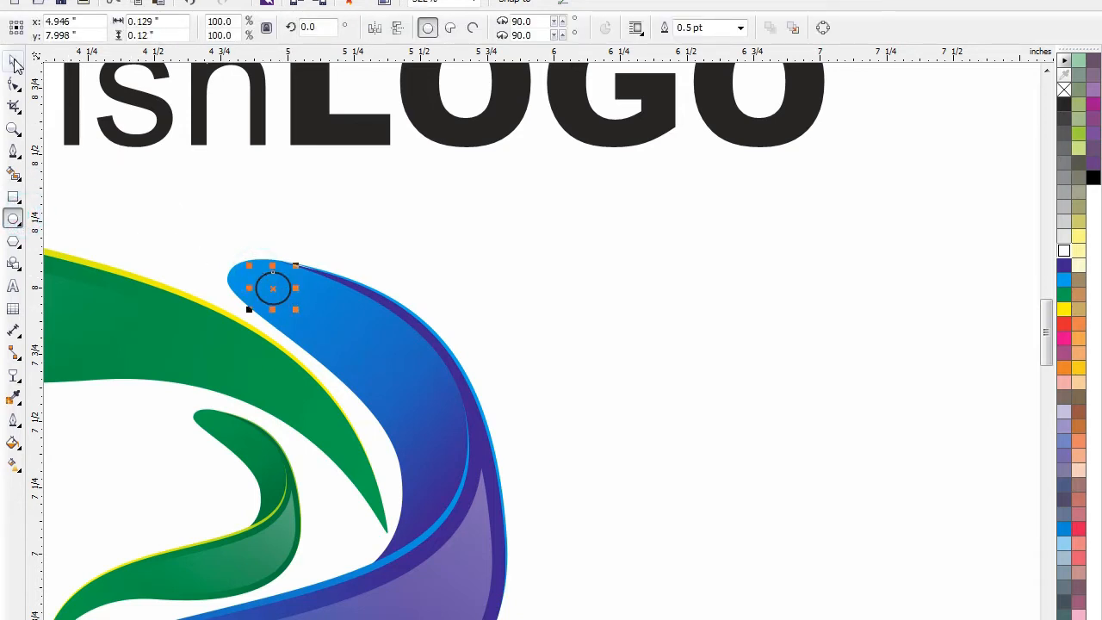
key(space)
click(1060, 253)
click(737, 315)
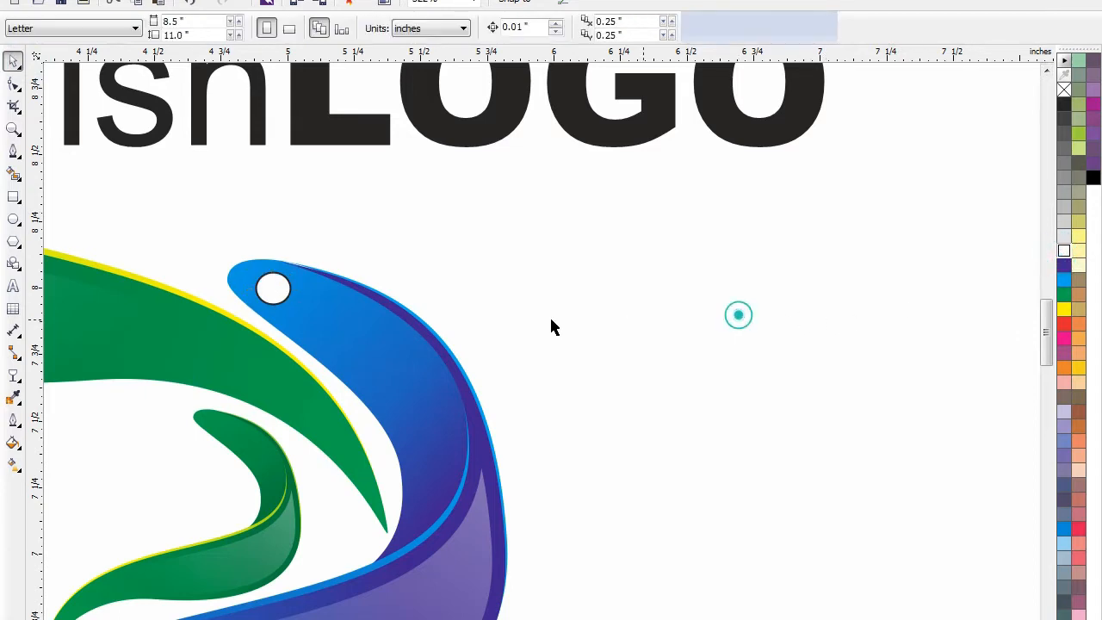
Copy the white eye onto the large green form's head and remove the outline from both eyes
key(F3)
key(F2)
drag(681, 485, 112, 83)
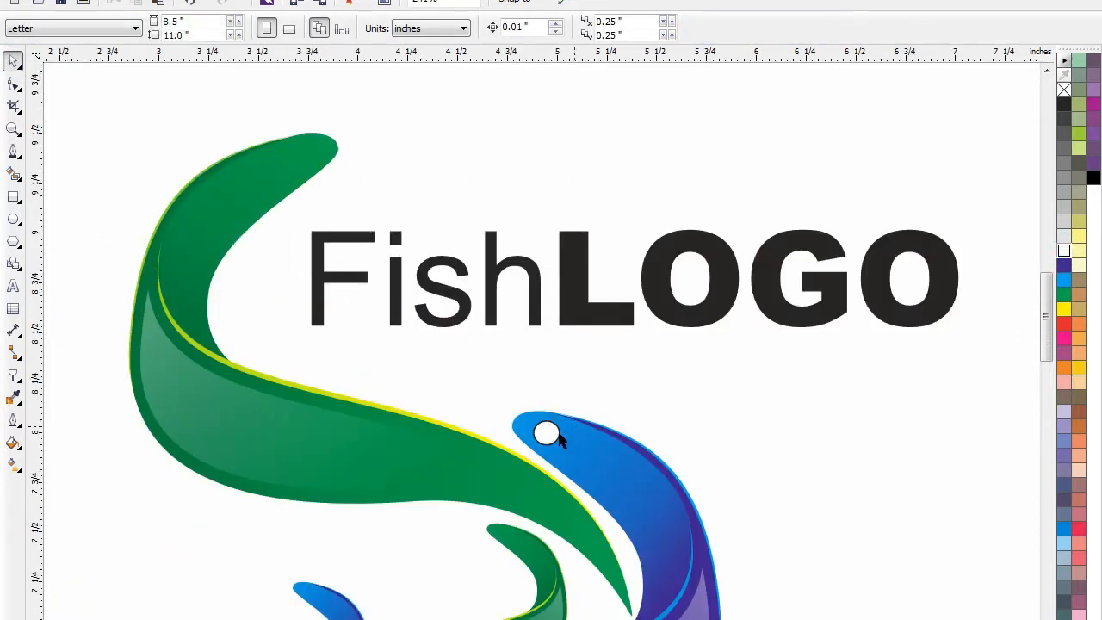
right_click(308, 161)
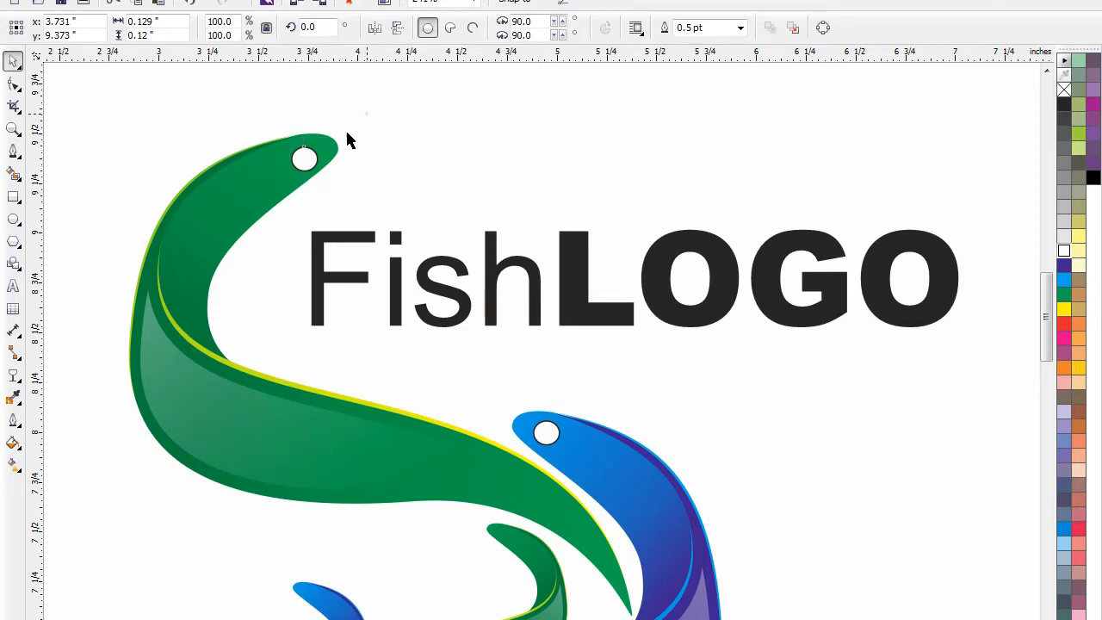
right_click(1064, 90)
drag(608, 389, 521, 459)
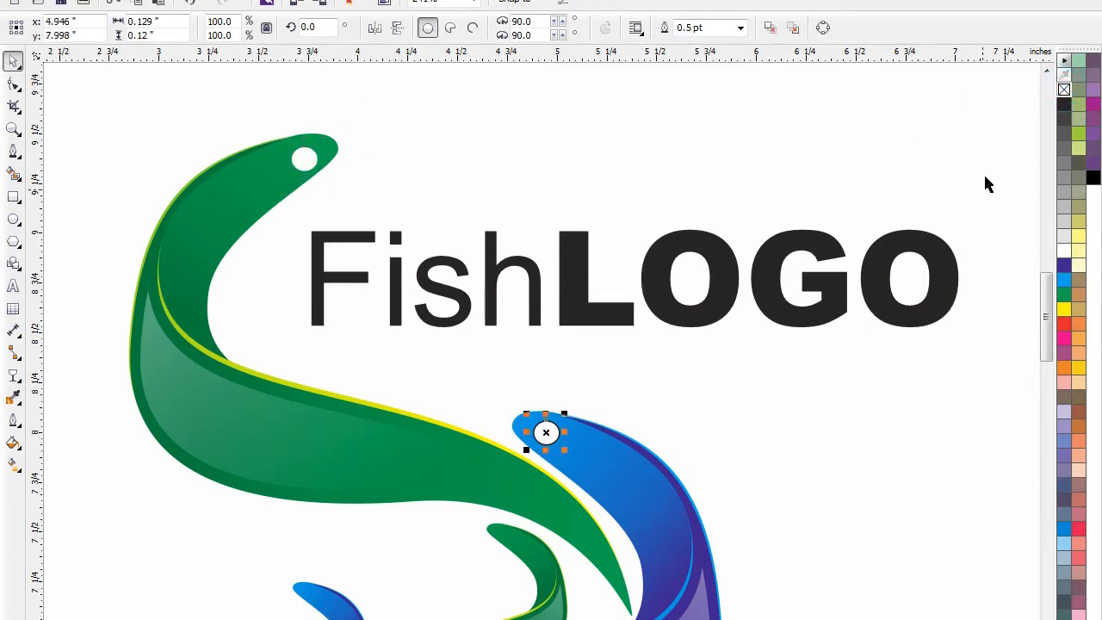
click(826, 392)
Draw a flat ellipse about 2.01 by 0.07 inches below the large blue form's tail, filled black without an outline
scroll(625, 386, down, 2)
drag(861, 185, 196, 616)
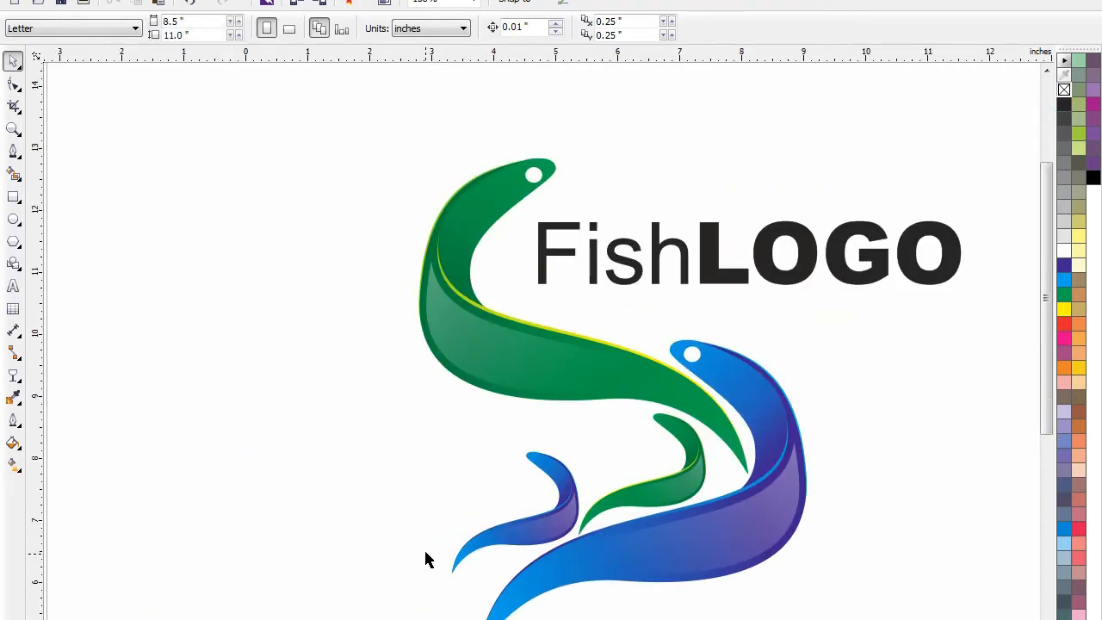
scroll(425, 559, down, 3)
drag(307, 319, 782, 597)
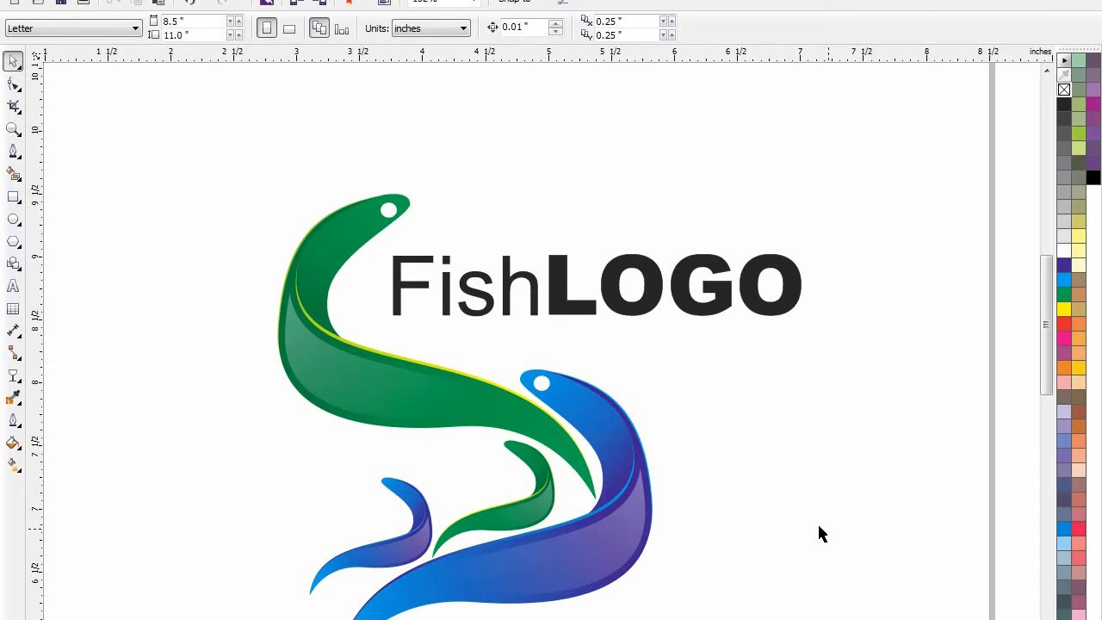
scroll(910, 440, down, 3)
drag(941, 405, 207, 616)
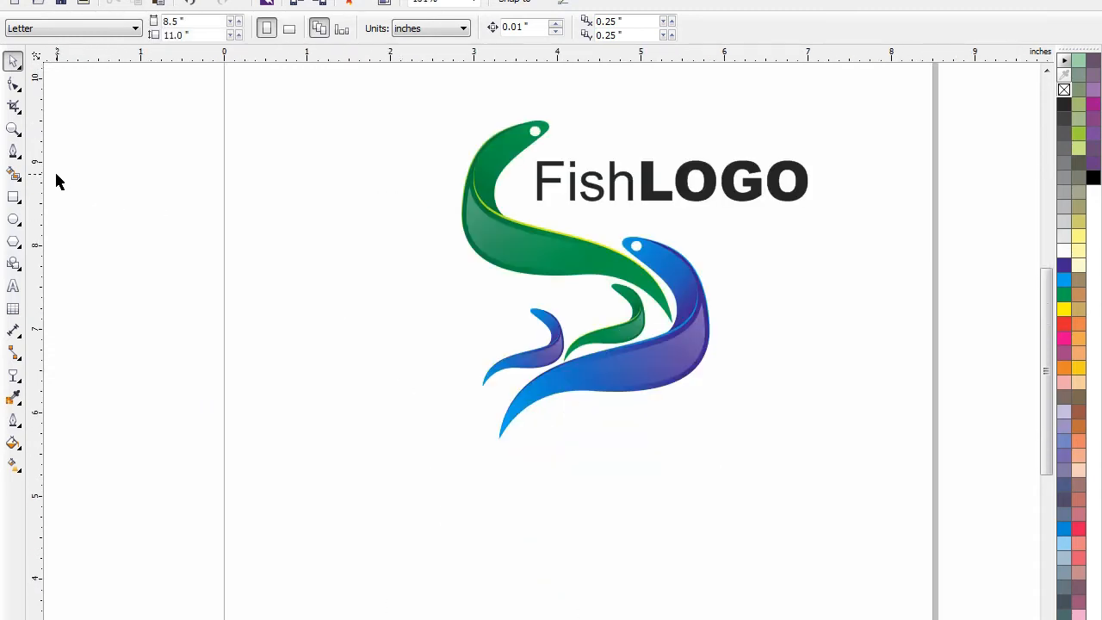
click(14, 221)
drag(512, 464, 687, 473)
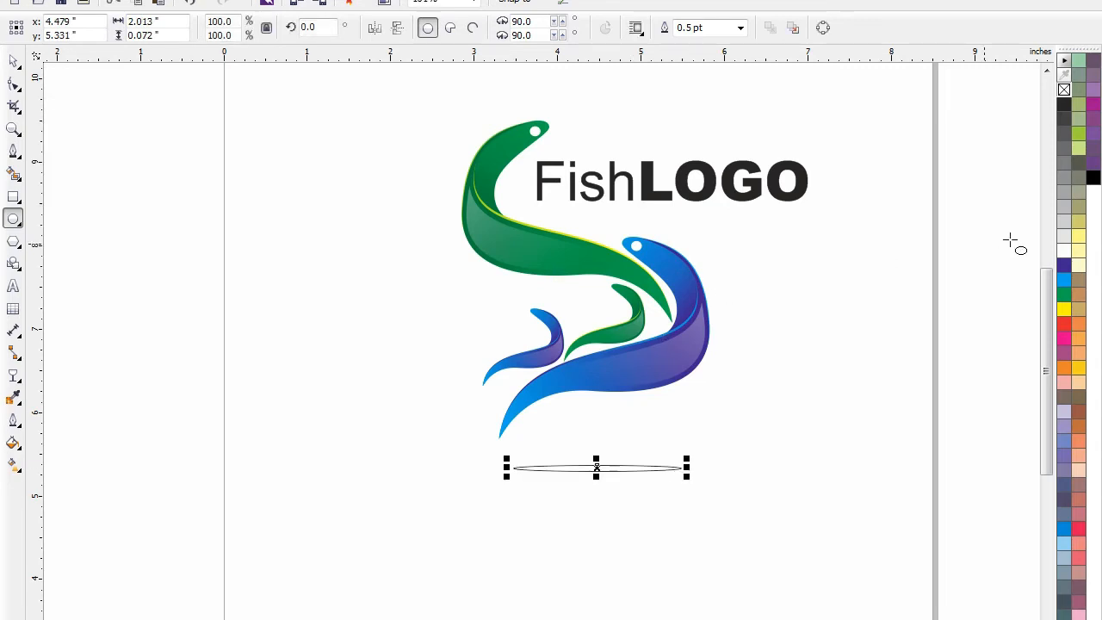
click(1063, 104)
right_click(1064, 89)
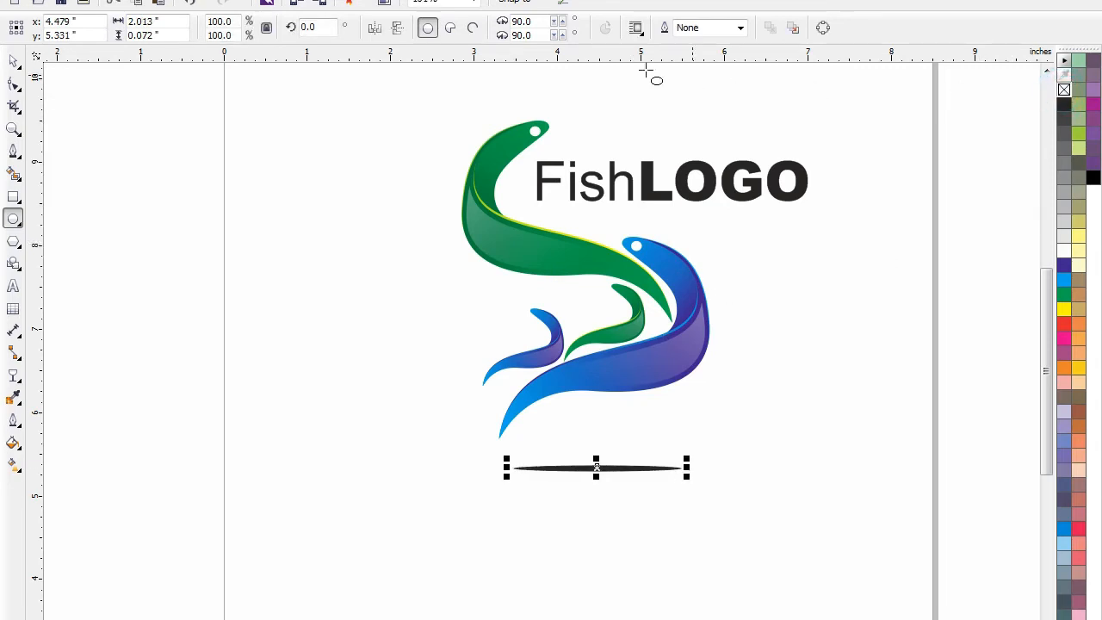
Convert the flat ellipse to a bitmap at 100 dpi in CMYK Color (32-bit) with anti-aliasing and a transparent background
click(296, 0)
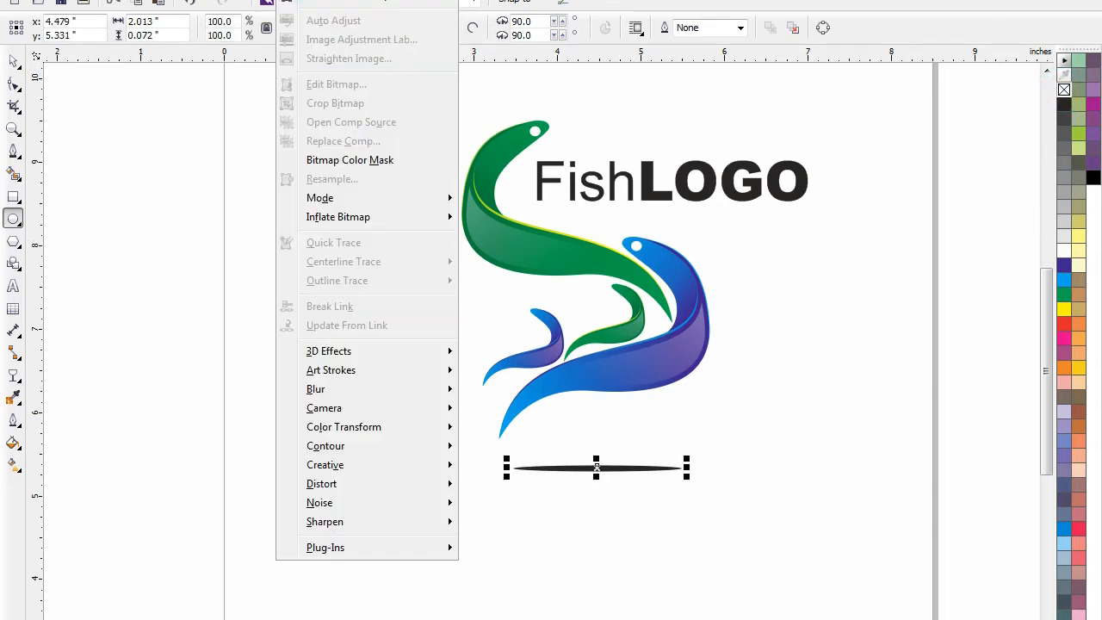
click(320, 2)
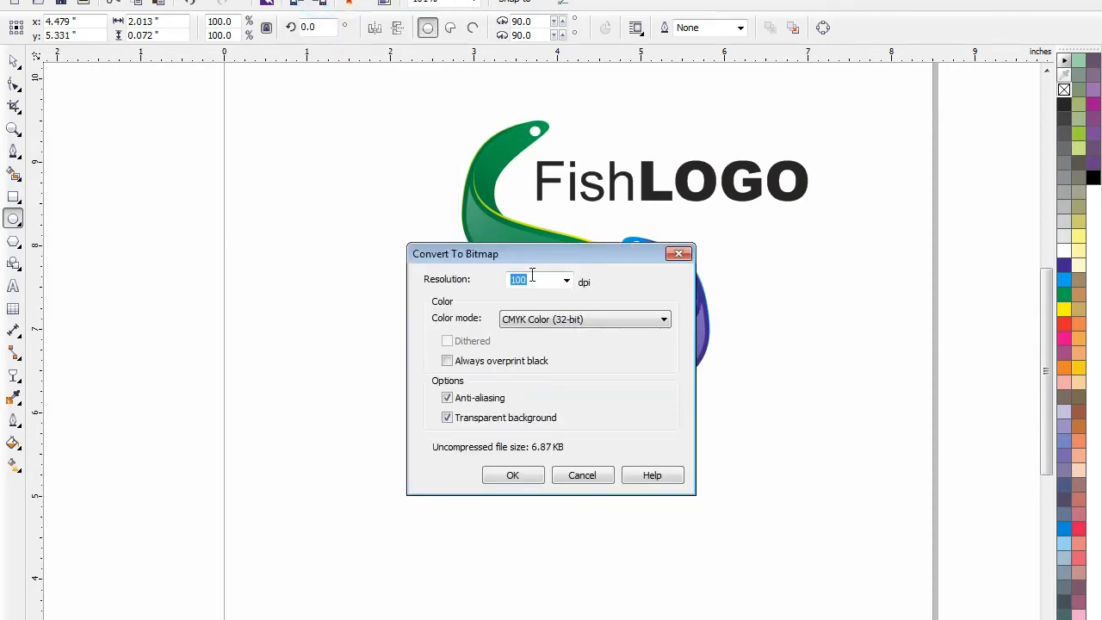
click(508, 476)
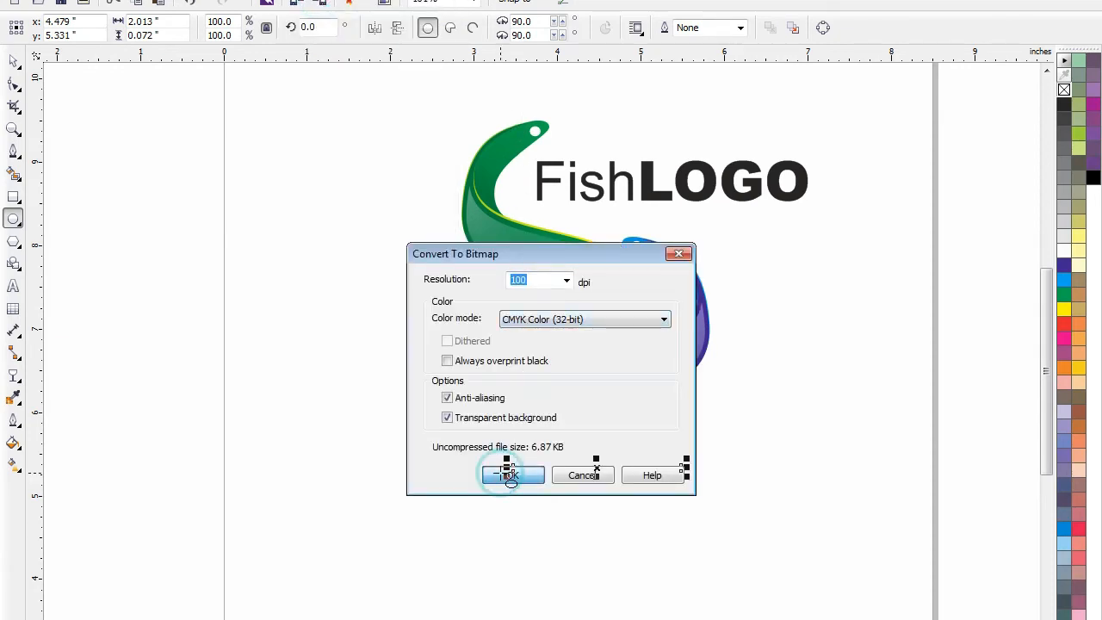
Apply a Gaussian Blur with a radius of 8 pixels to the ellipse bitmap
click(296, 1)
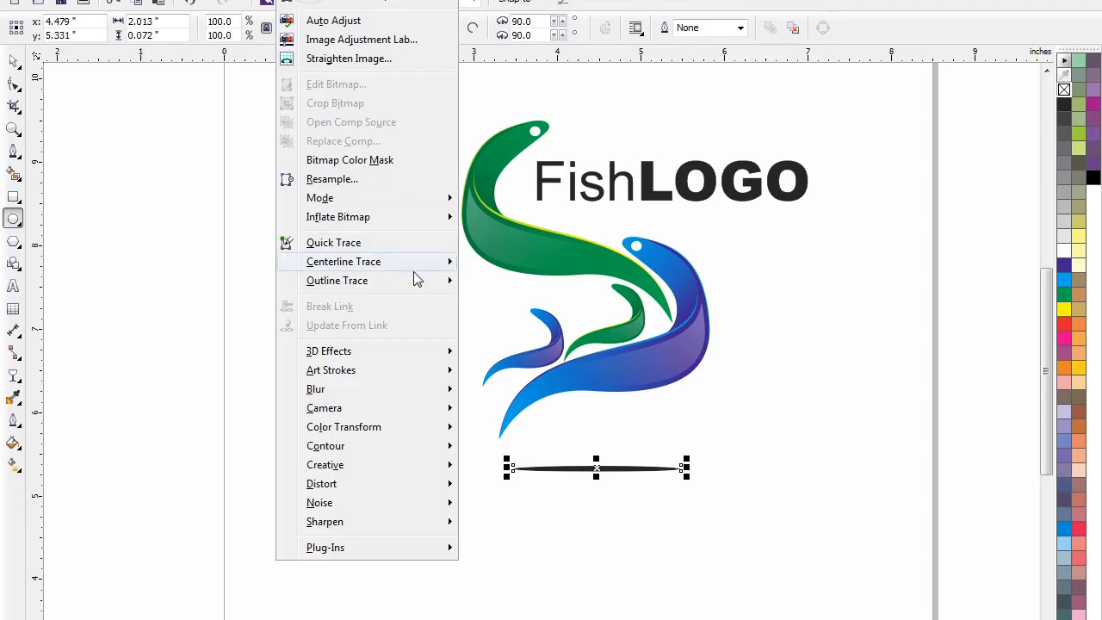
click(357, 392)
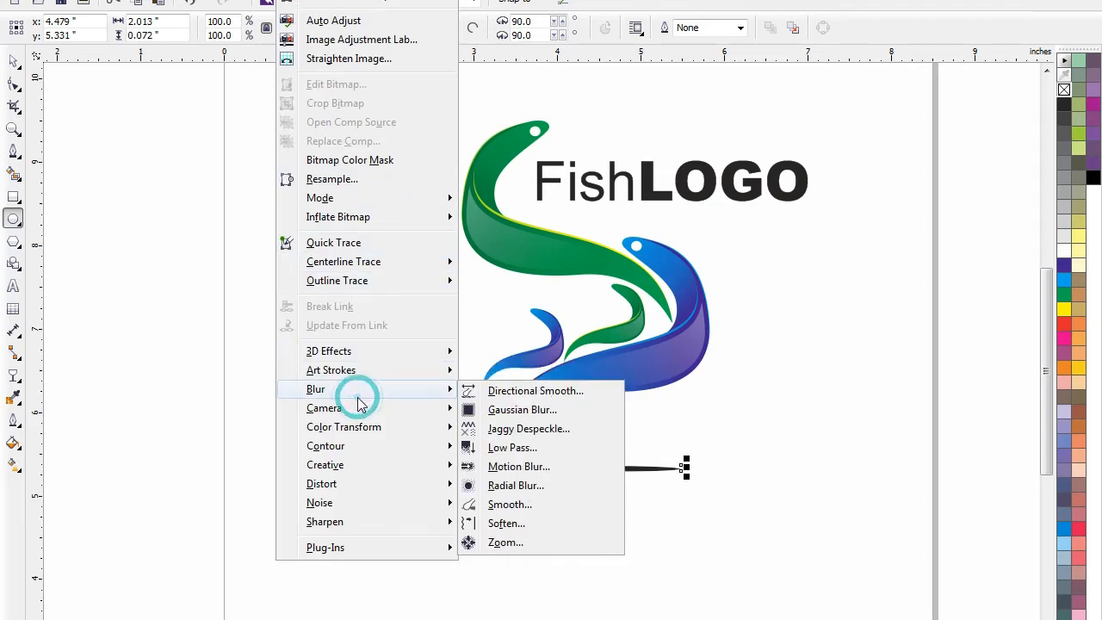
click(512, 411)
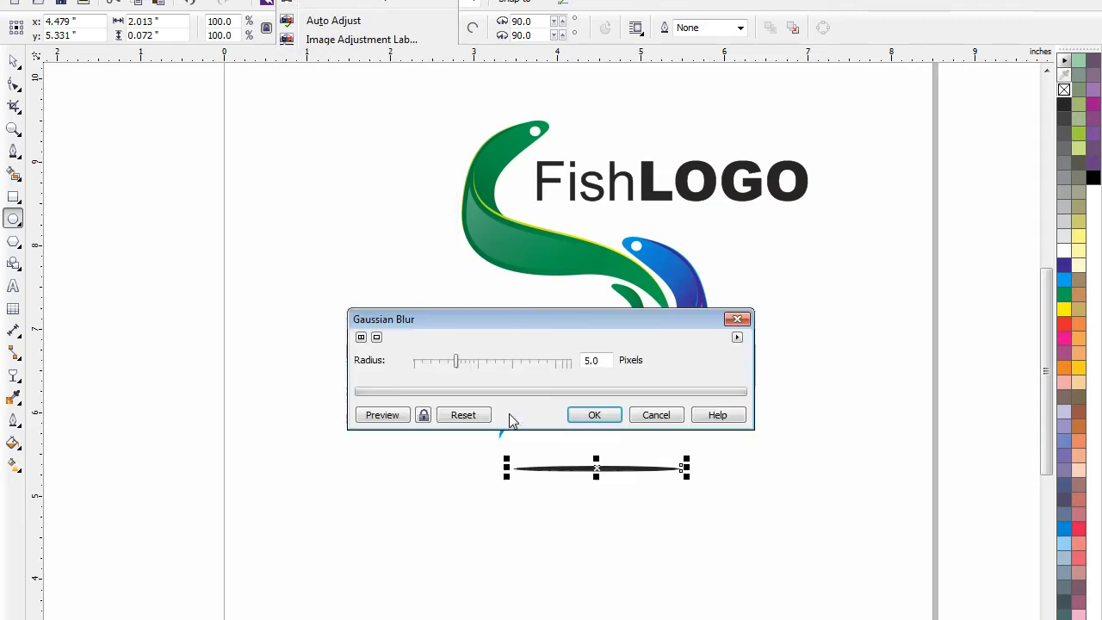
click(424, 415)
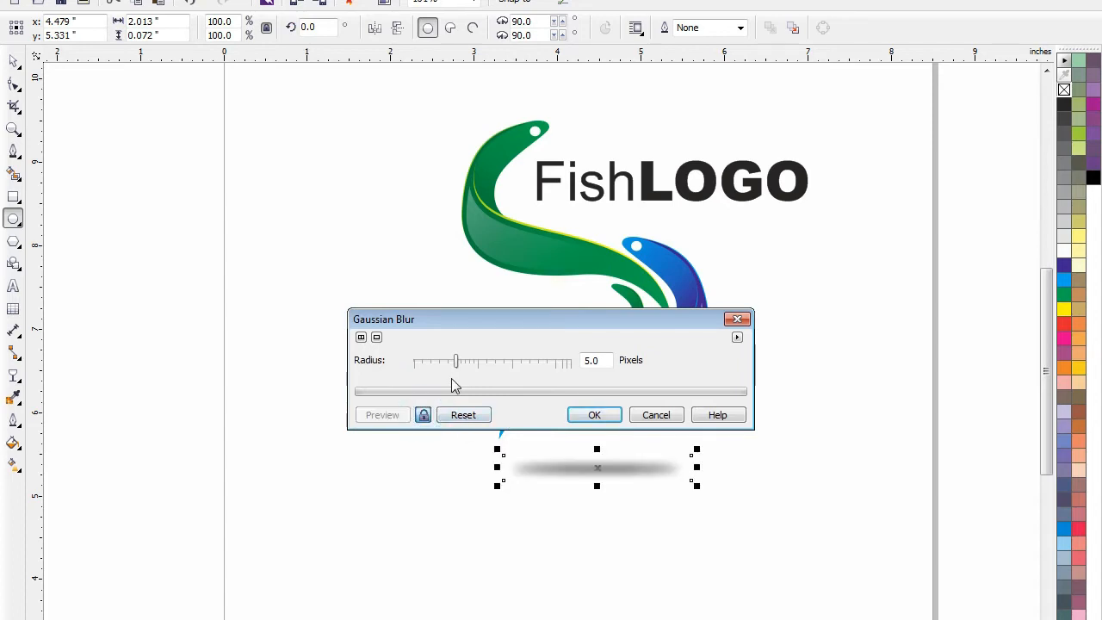
click(469, 363)
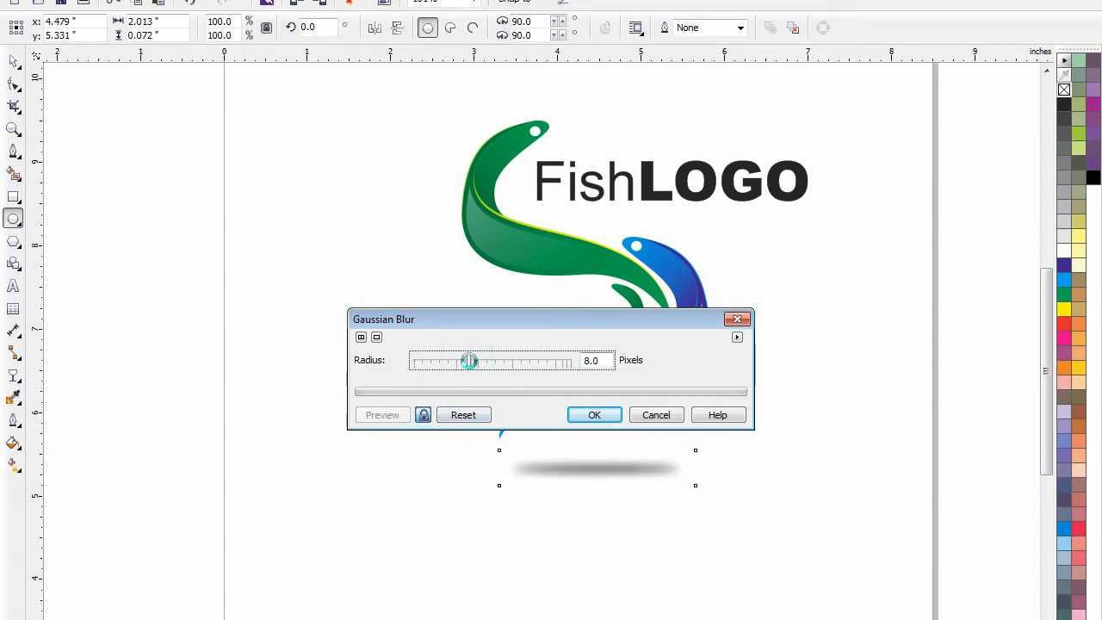
click(593, 415)
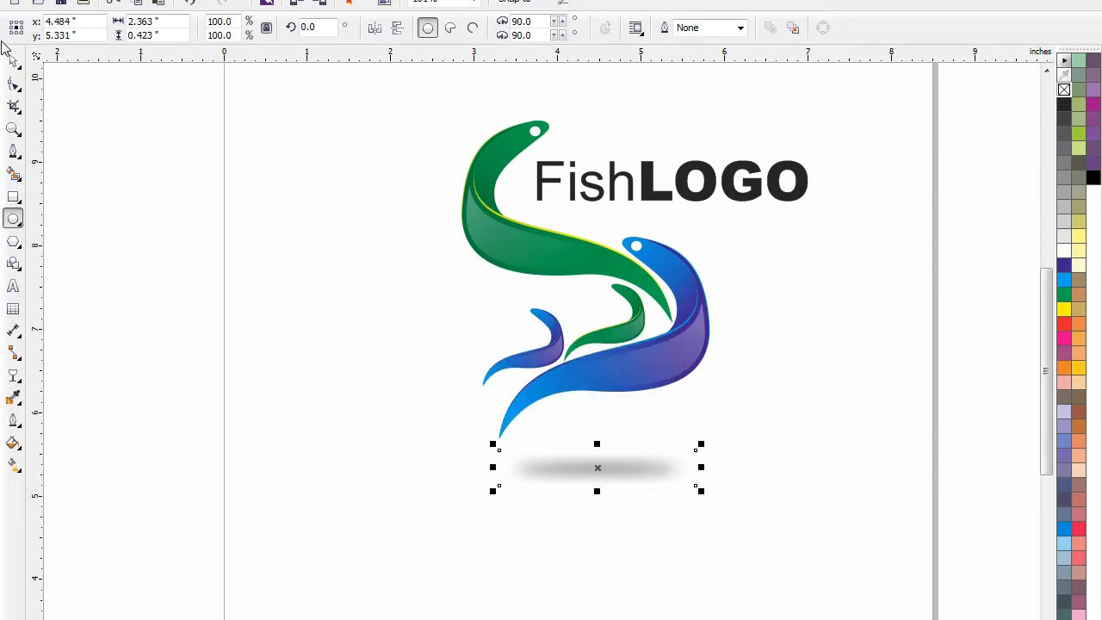
Widen the blurred shadow symmetrically and shift it slightly up toward the forms
click(13, 63)
drag(702, 469, 733, 468)
drag(623, 467, 619, 457)
click(778, 444)
Move the whole logo, including forms, text and shadow, down toward the middle of the page
key(F3)
key(F2)
drag(844, 214, 361, 618)
drag(847, 99, 457, 499)
drag(600, 269, 595, 385)
click(883, 459)
scroll(885, 458, down, 1)
key(F2)
drag(961, 192, 472, 618)
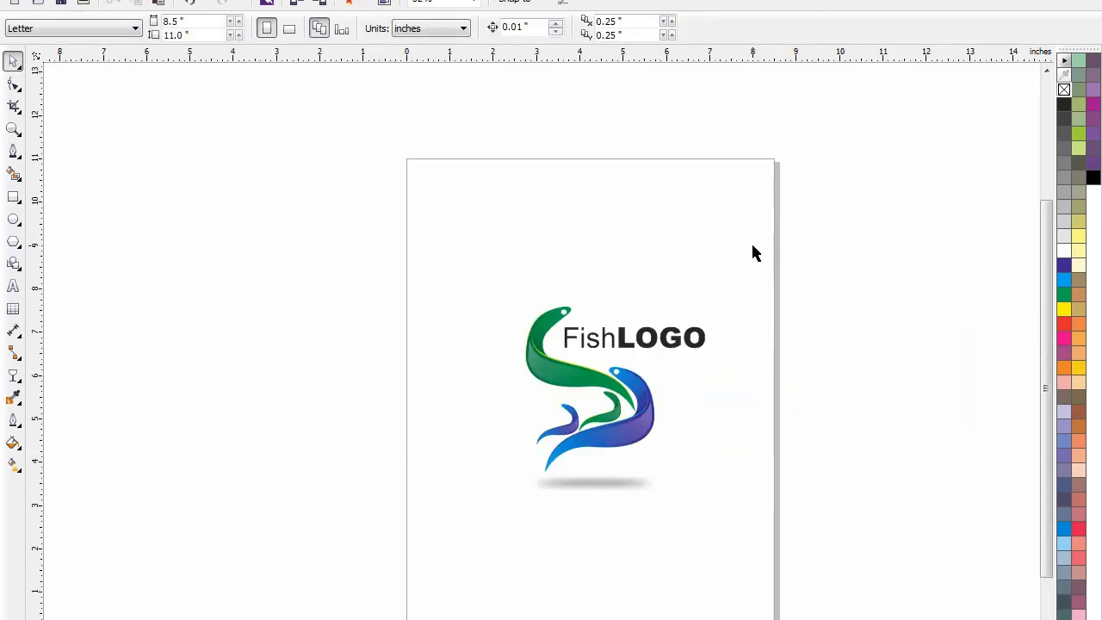